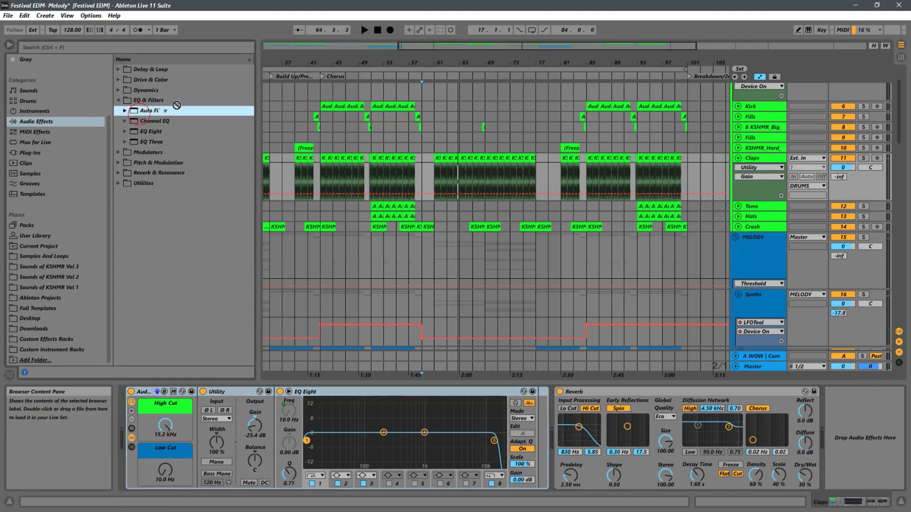
Step: Add an Auto Filter to the end of the Claps track's effects and automate its frequency to rise from bar 61 to bar 67
drag(759, 391, 858, 425)
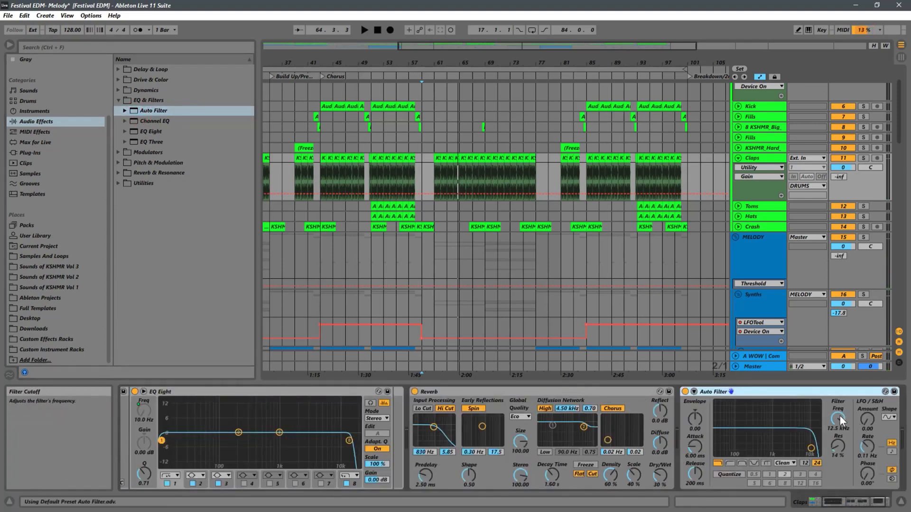
drag(432, 187, 472, 159)
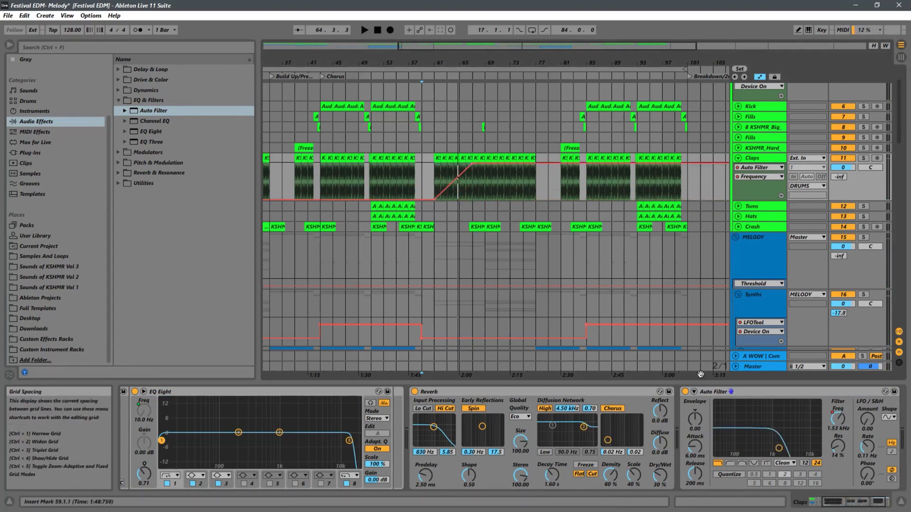
Step: Automate the Claps Auto Filter's on/off state so it is on only from bar 61 to about bar 79
click(685, 392)
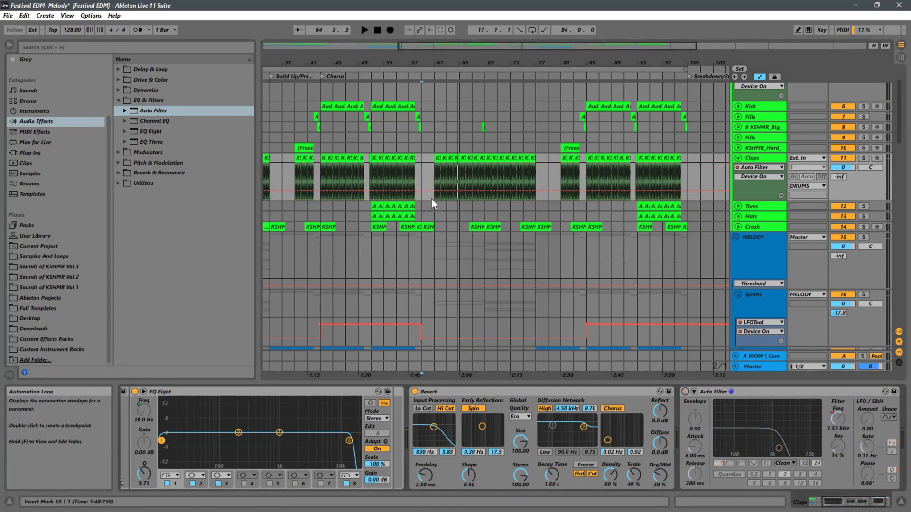
drag(435, 192, 434, 169)
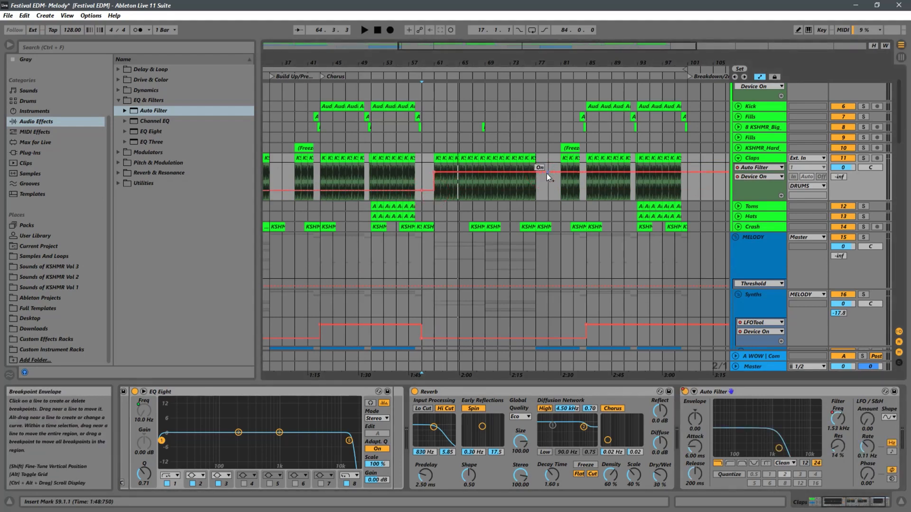
drag(546, 173, 549, 198)
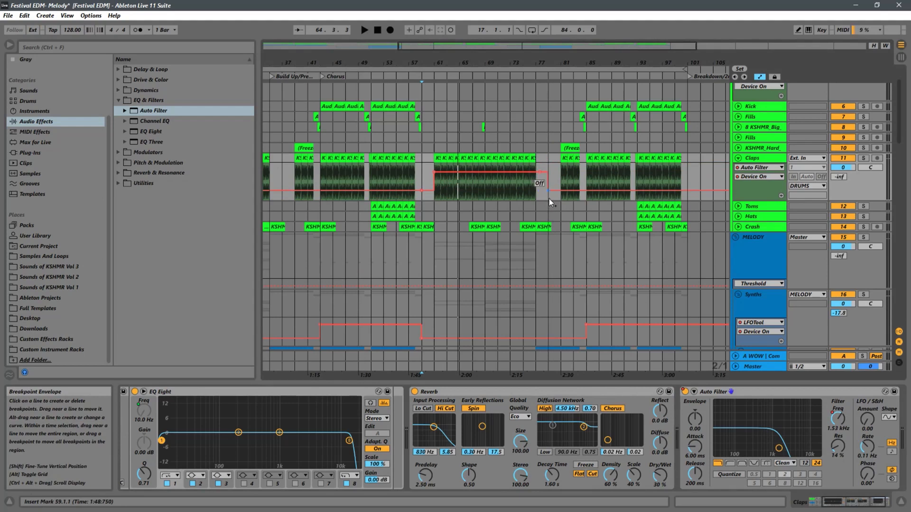
Step: Reshape the Claps filter frequency automation to jump partway up at bar 61 and reach its maximum at bar 69, checking it during playback
click(839, 423)
click(447, 199)
key(space)
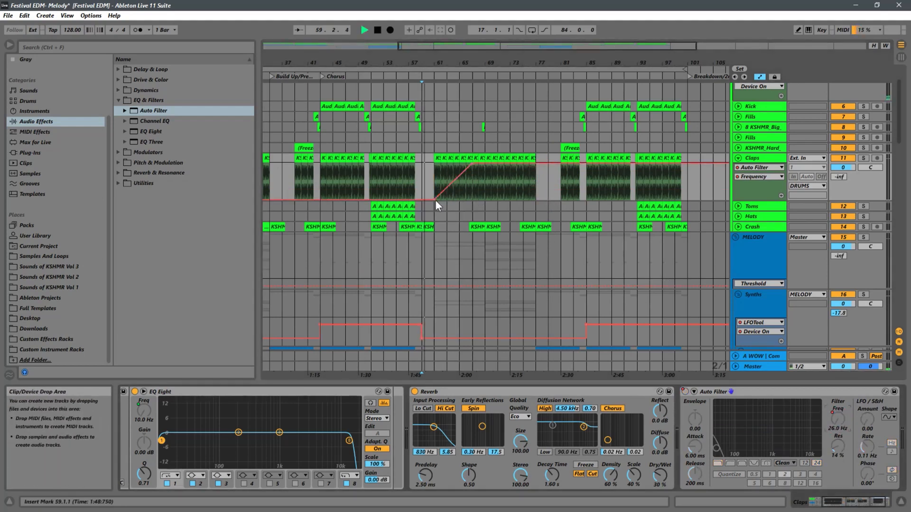
drag(435, 199, 434, 187)
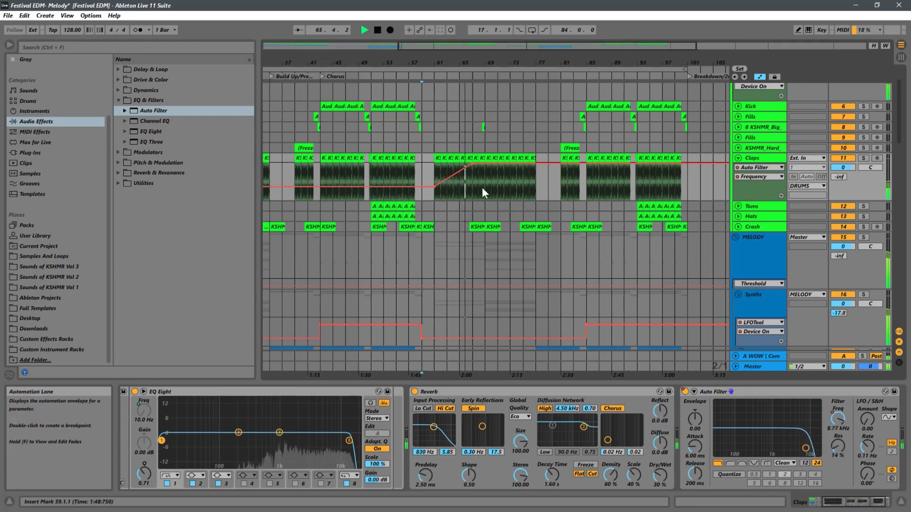
drag(430, 189, 439, 213)
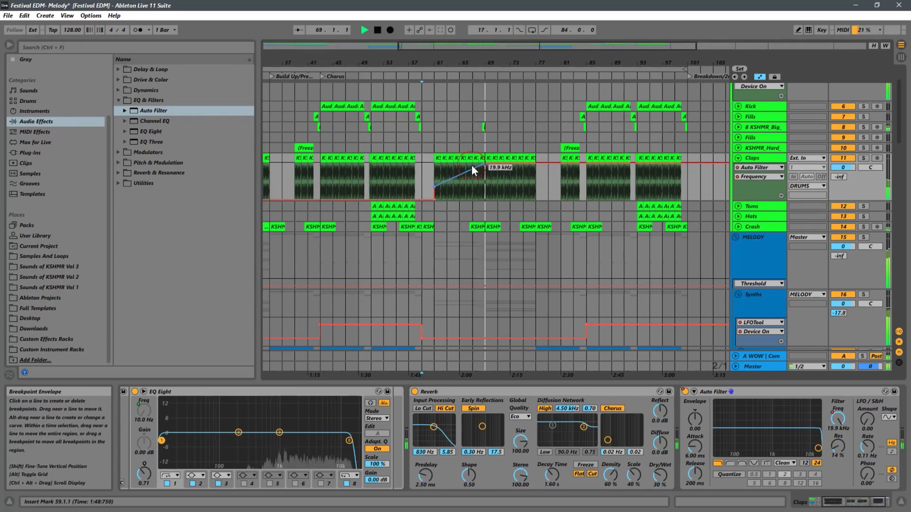
drag(475, 163, 486, 163)
Step: Replace the bar 69 clips on Nexus 3 tracks 22 and 23 with copies of track 22's bar 61 clip
scroll(501, 167, down, 6)
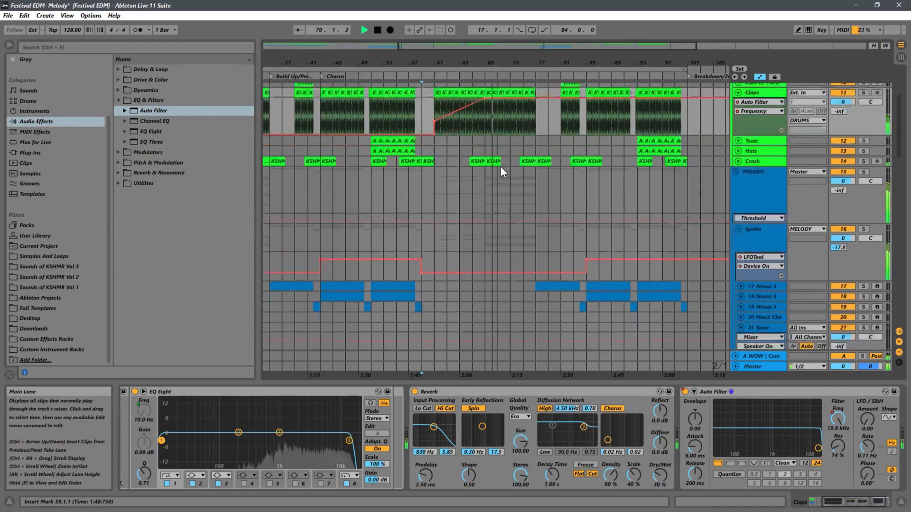
scroll(516, 171, down, 2)
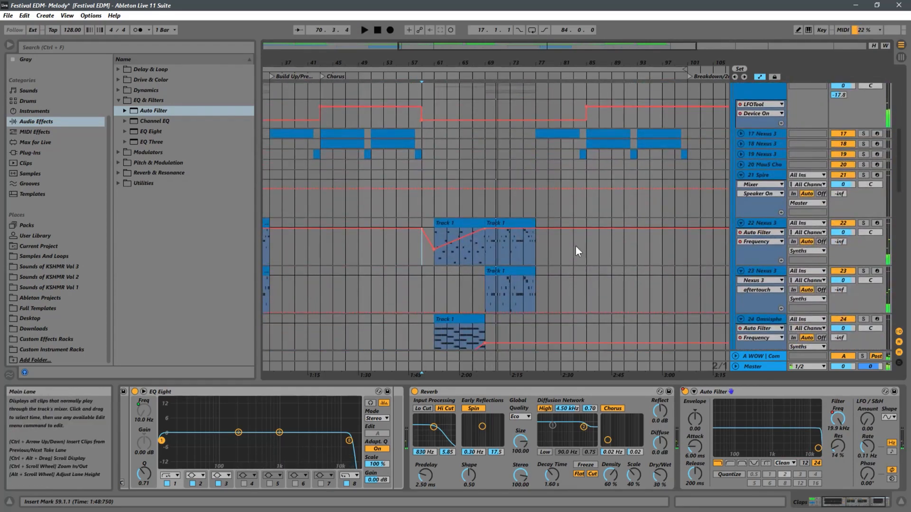
click(457, 225)
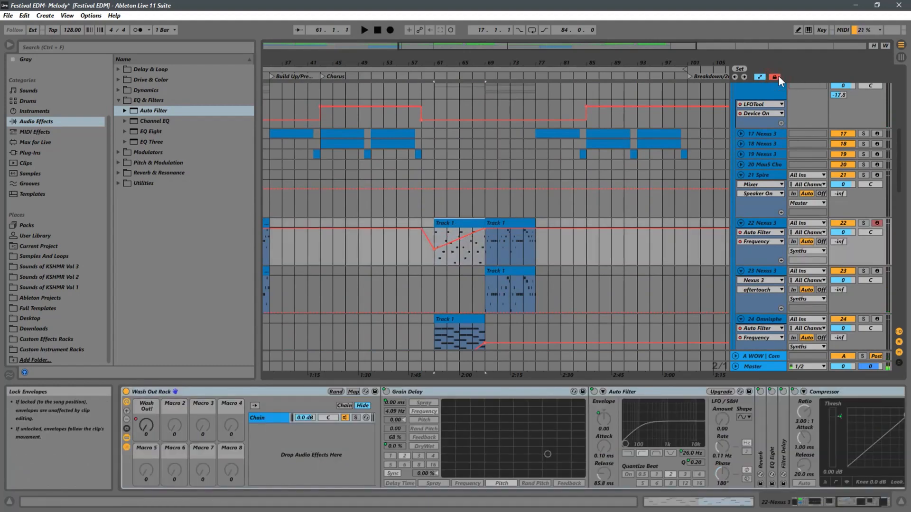
click(503, 223)
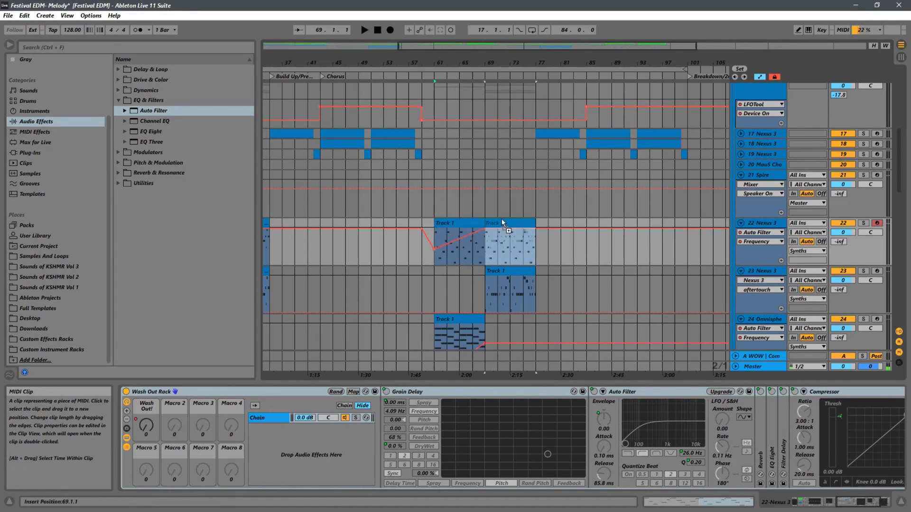
click(473, 249)
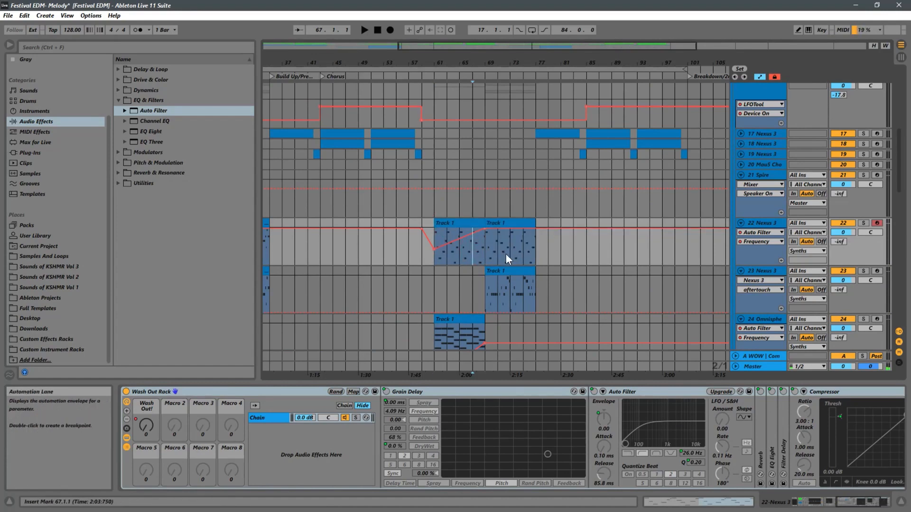
click(502, 223)
click(511, 270)
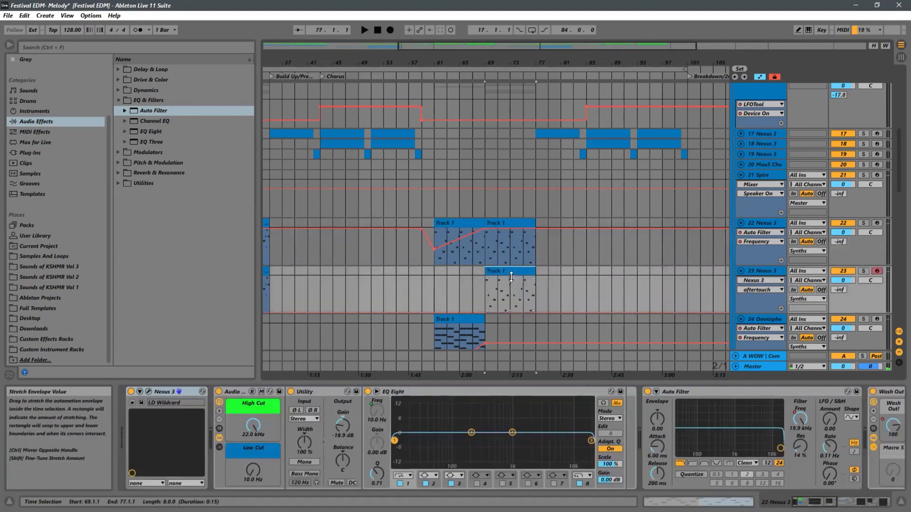
Step: Play the second verse from bars 59 and 61 to audition the copied Nexus 3 melody clips
key(space)
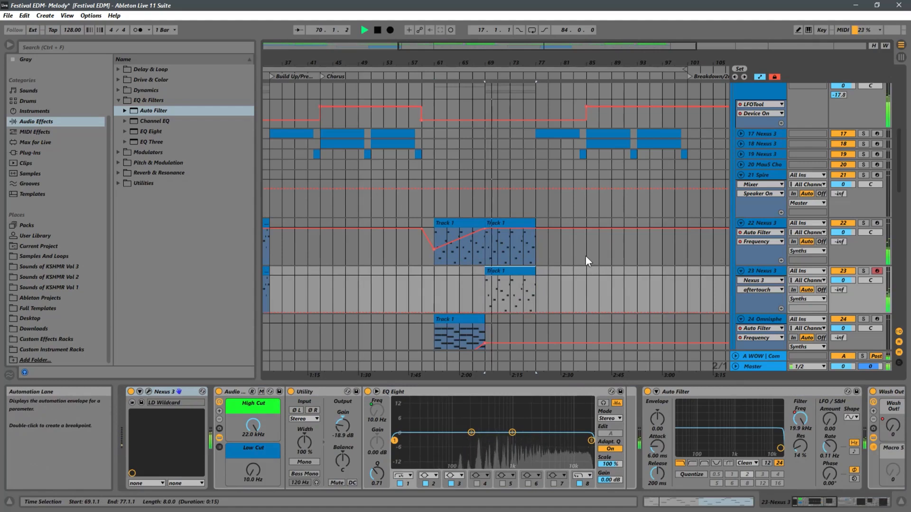
click(425, 260)
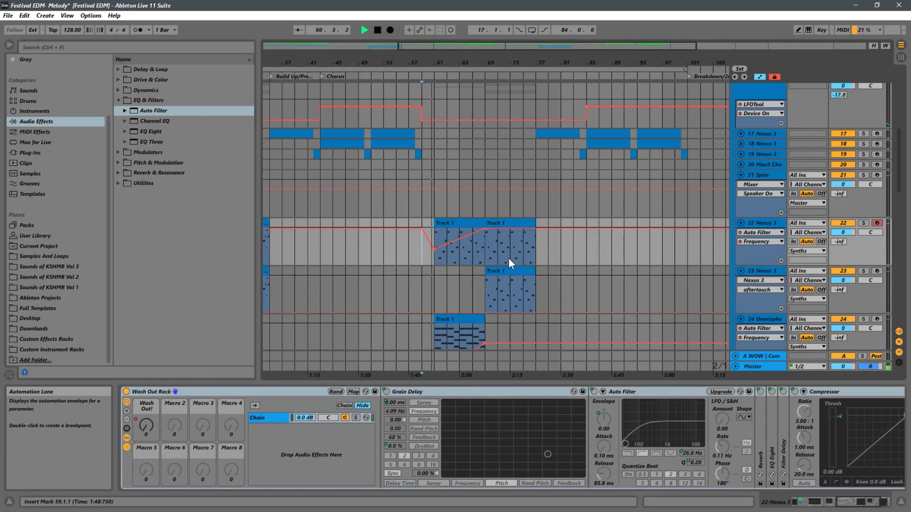
scroll(508, 258, down, 3)
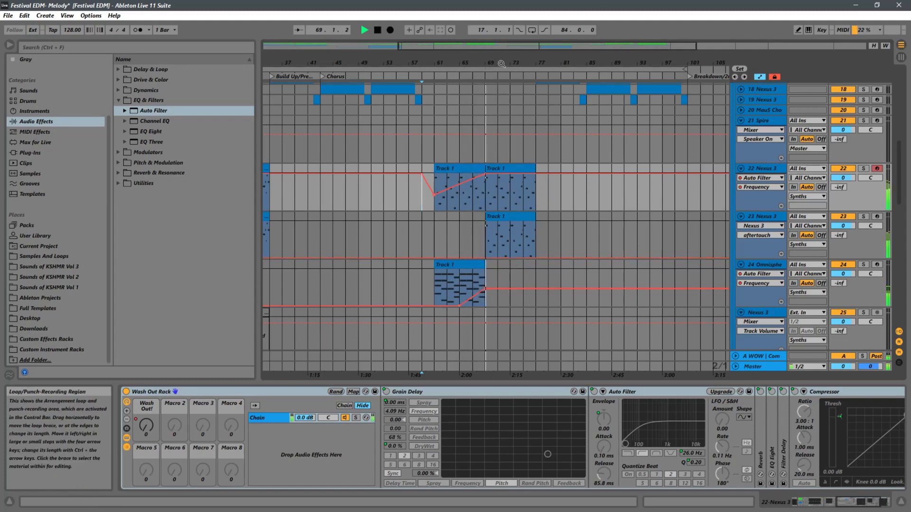
drag(501, 63, 602, 224)
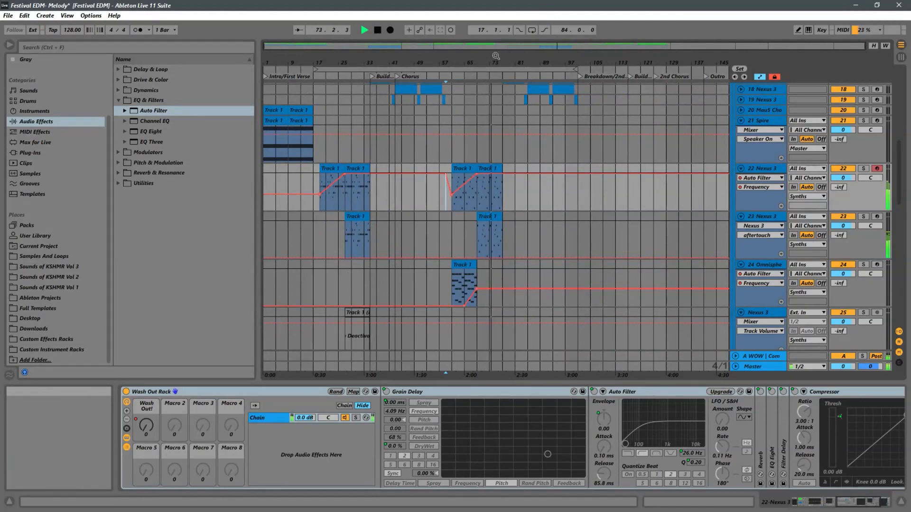
drag(495, 56, 558, 136)
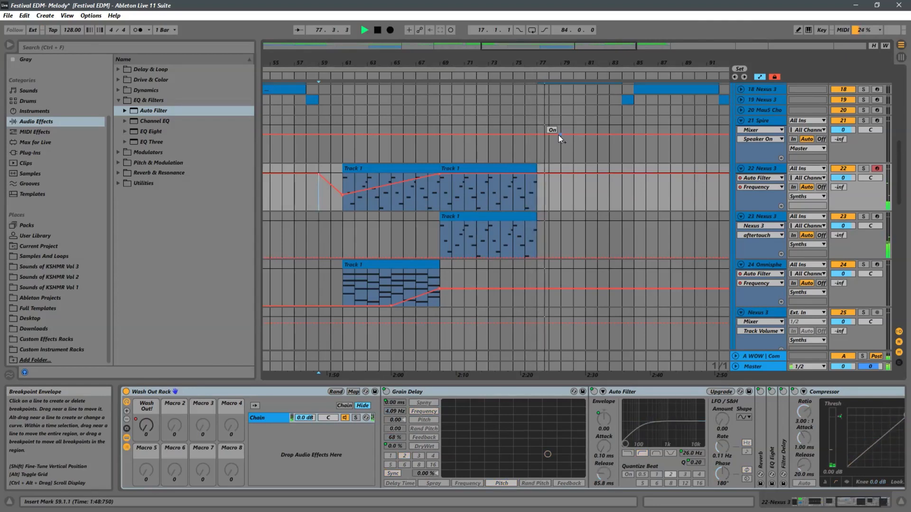
click(343, 207)
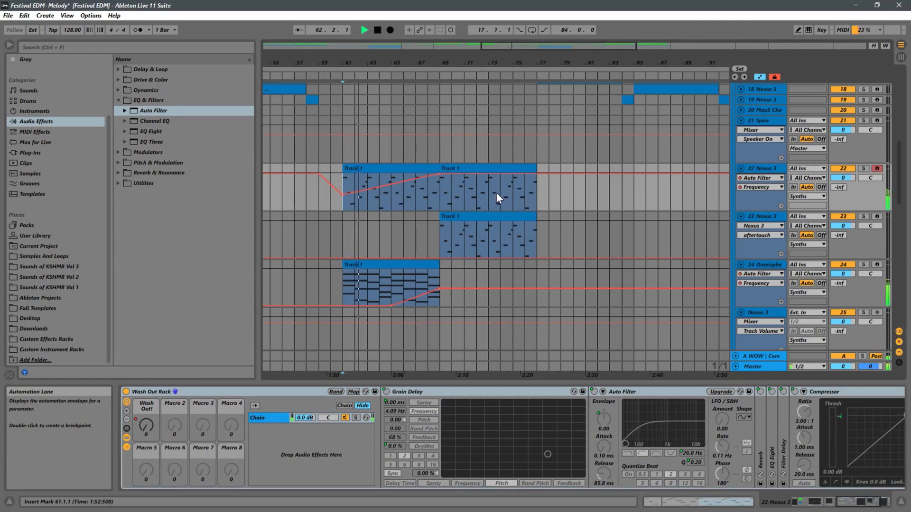
drag(367, 60, 578, 3)
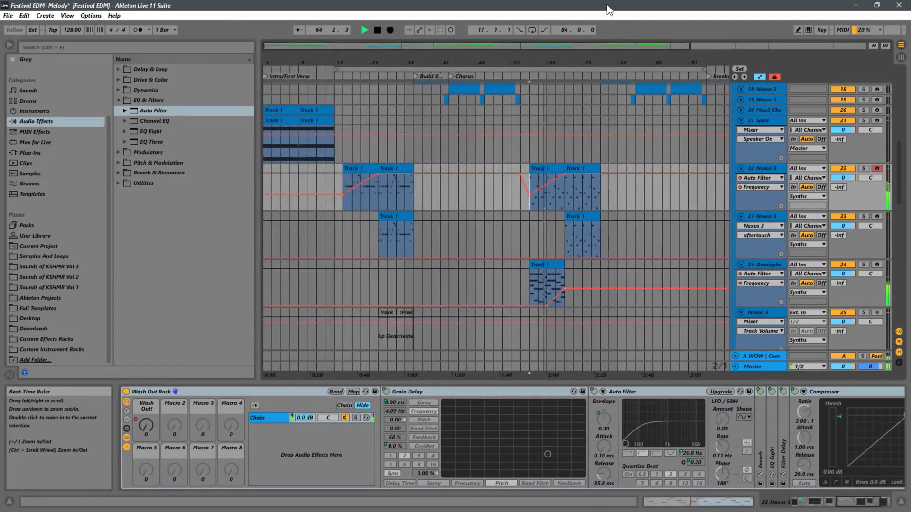
Step: Play the arrangement from bar 19 through the chorus into the second verse to compare the two melody sections
key(space)
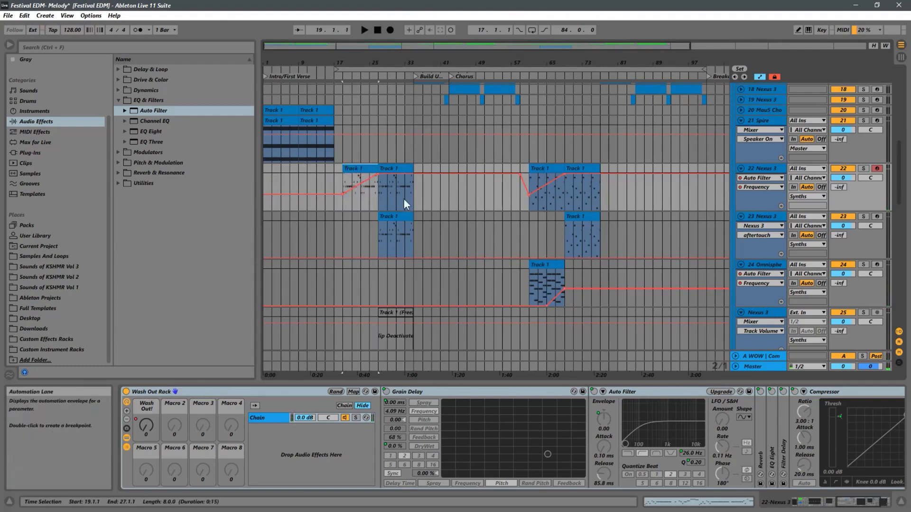
click(339, 175)
key(space)
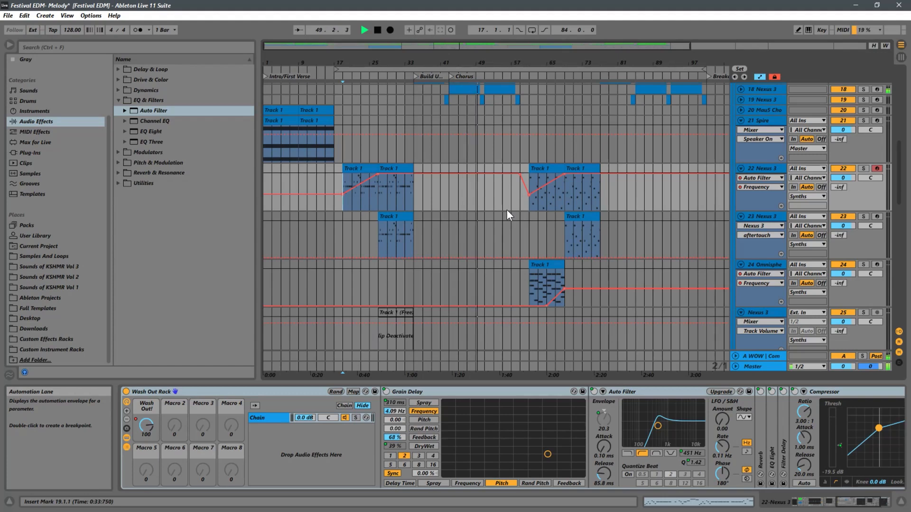
scroll(513, 206, up, 3)
scroll(518, 205, up, 3)
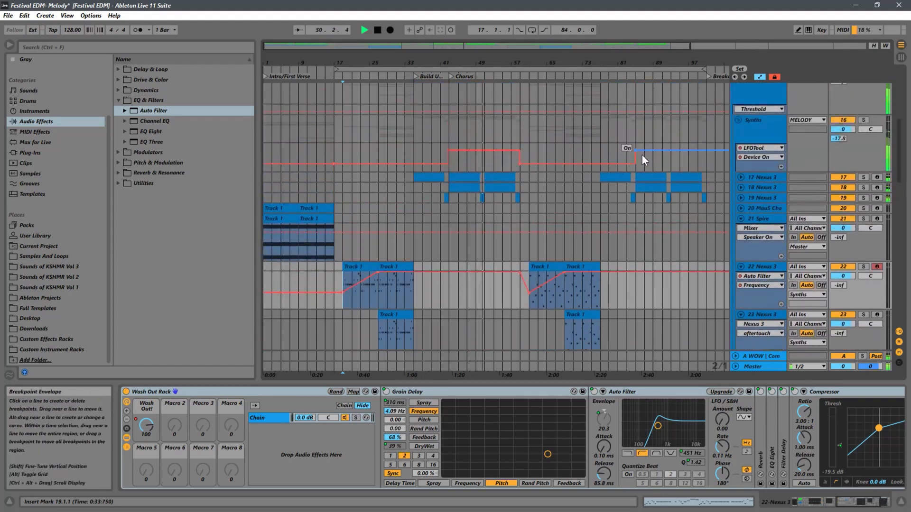
scroll(598, 142, down, 3)
drag(534, 78, 439, 171)
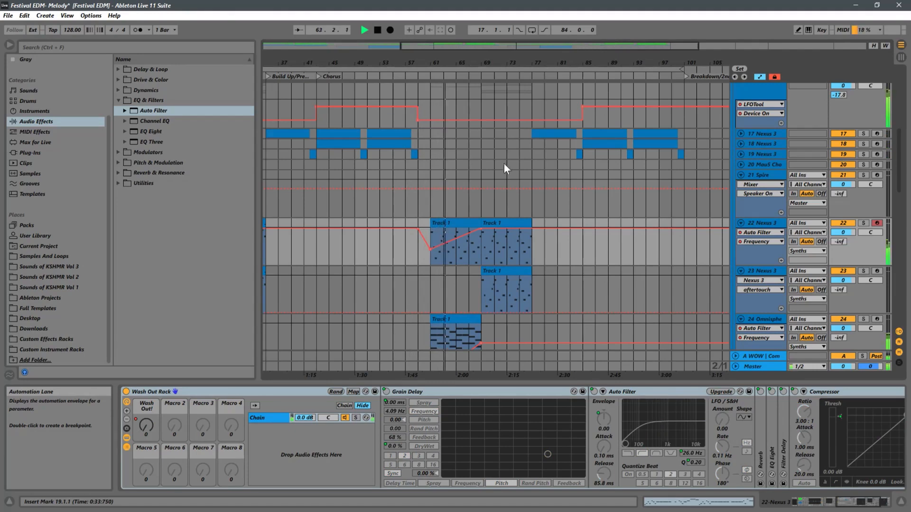
scroll(503, 68, down, 4)
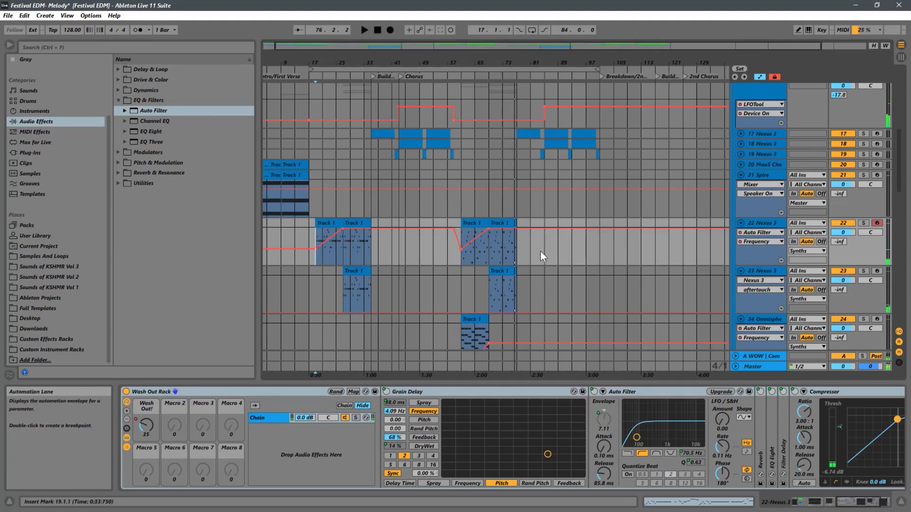
Step: Undo the replacement of the bar 69 clips on Nexus 3 tracks 22 and 23
key(ctrl+z)
key(ctrl+z)
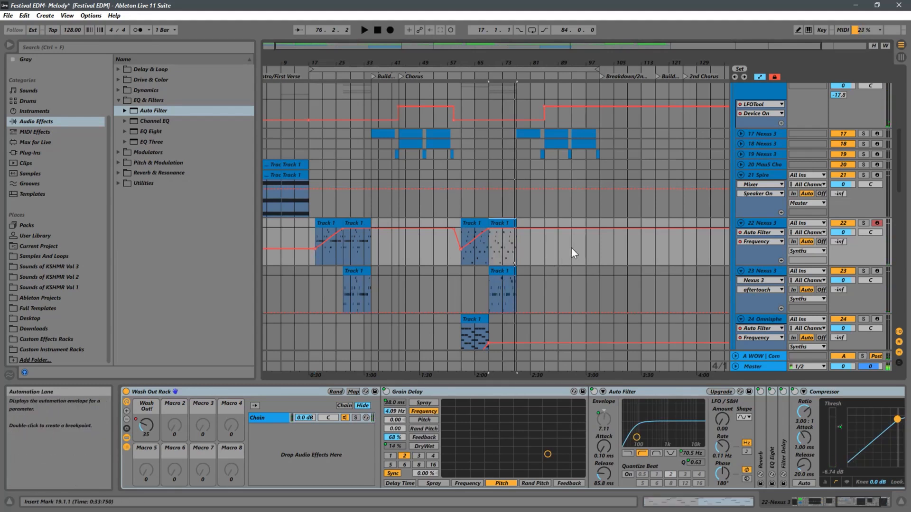
Step: Play the original second-verse melody from bar 61 and from bar 69
click(457, 260)
key(space)
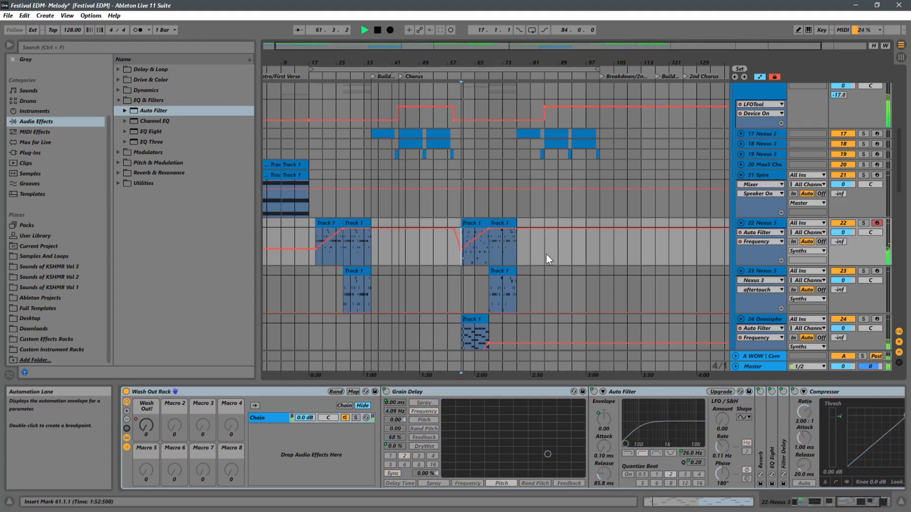
scroll(546, 255, down, 1)
click(492, 227)
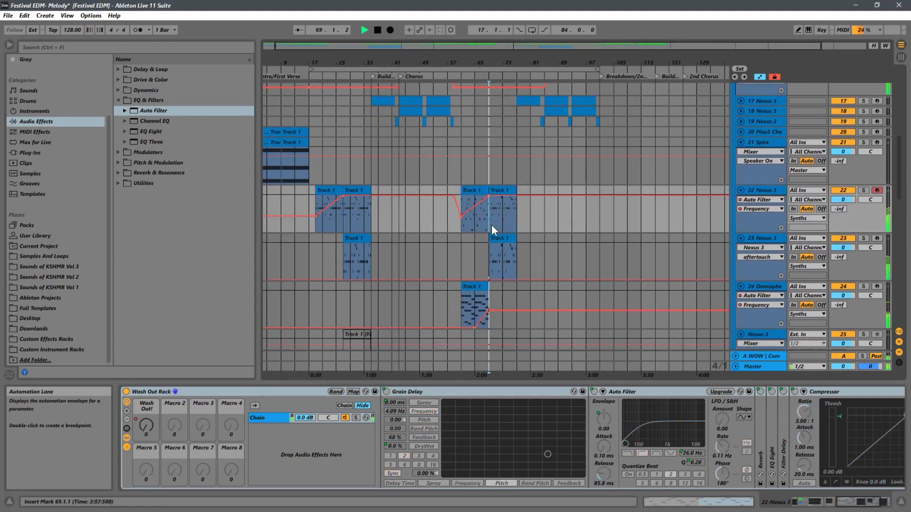
key(space)
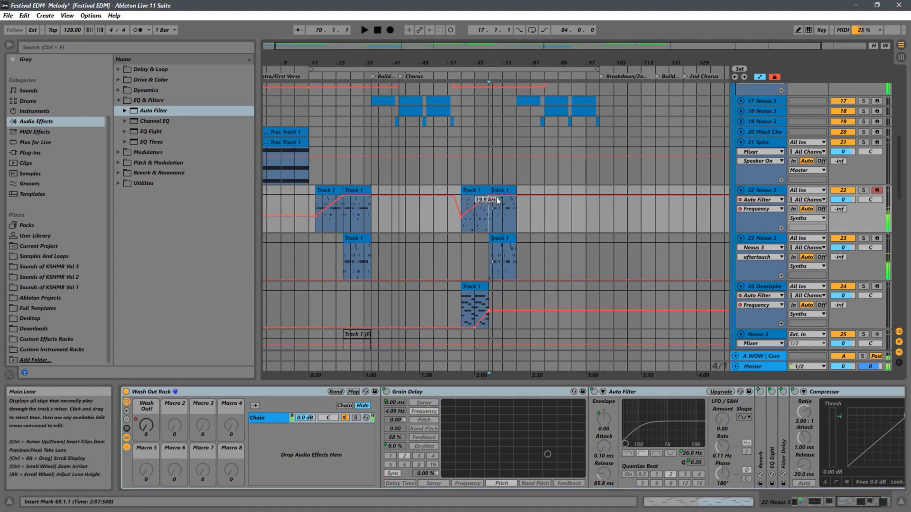
Step: Duplicate Nexus 3 track 22 and delete every clip from the copy except the one at bar 61
right_click(765, 196)
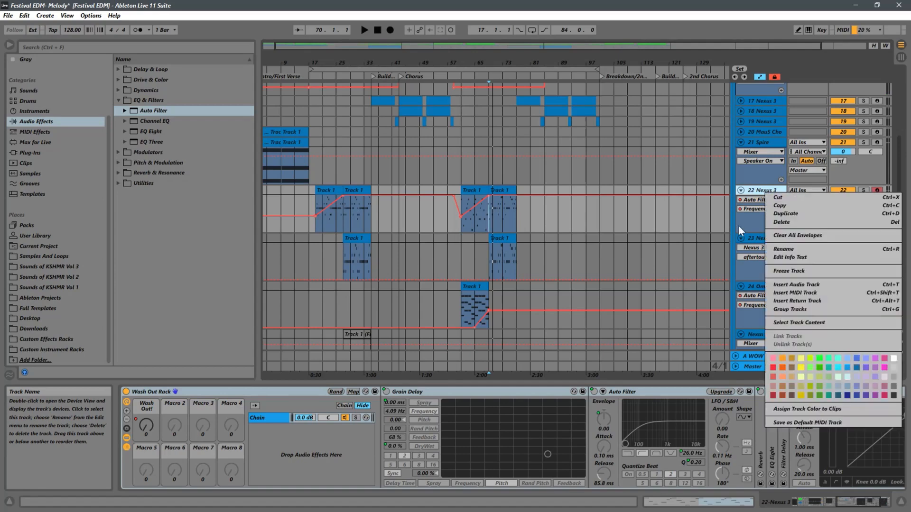
click(778, 219)
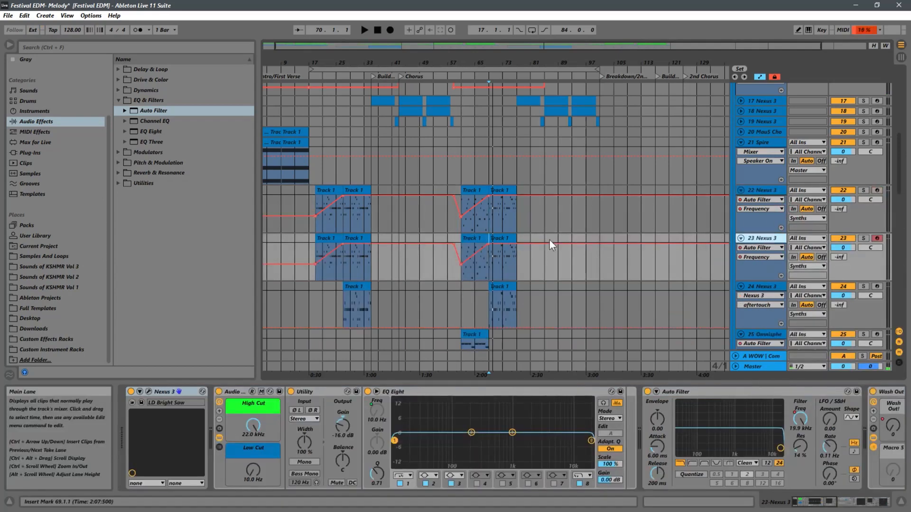
click(503, 242)
key(Delete)
drag(389, 279, 300, 238)
key(Delete)
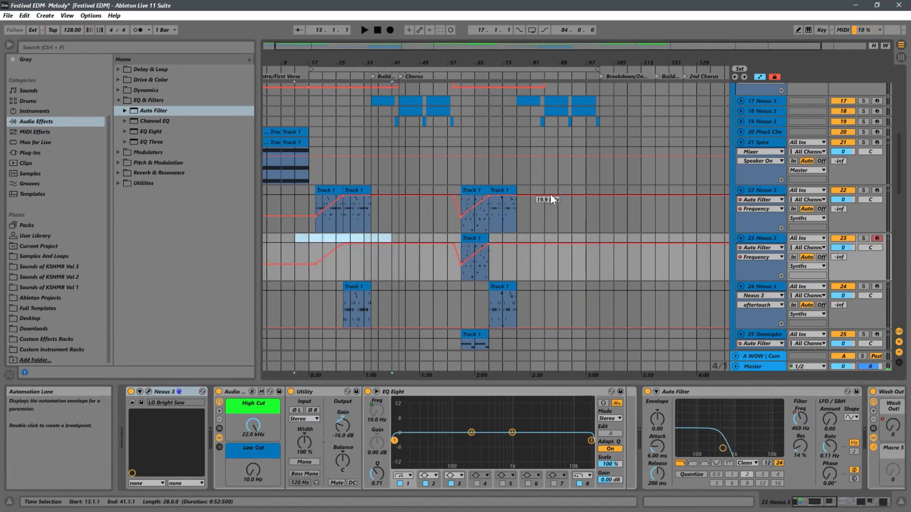
Step: Delete the bar 61 clip from the original Nexus 3 track 22 and show the duplicated track's devices
click(474, 190)
key(Delete)
scroll(651, 225, down, 2)
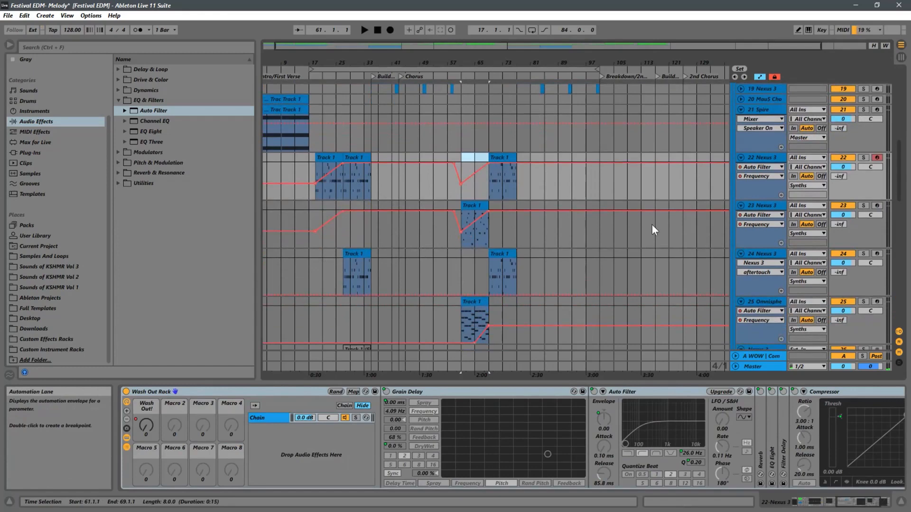
click(762, 205)
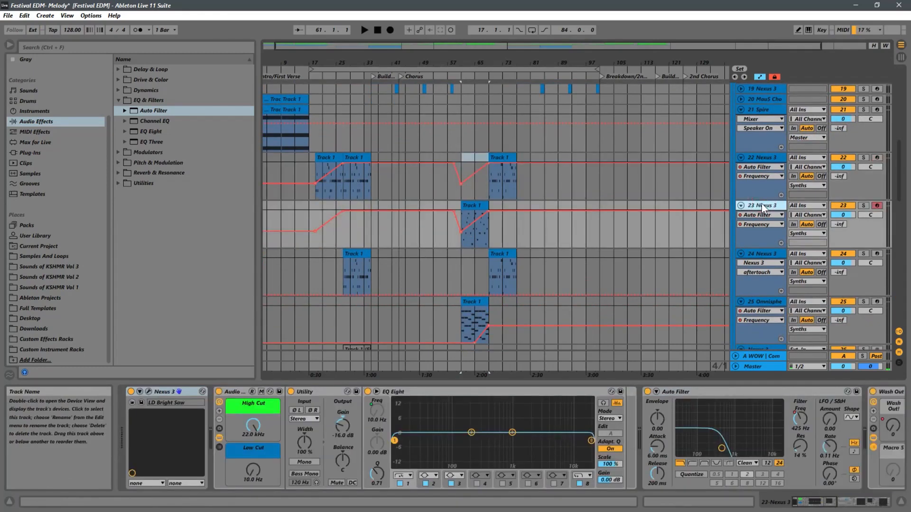
Step: Move the duplicated Nexus 3 track above the original and play the second verse from bar 61
drag(761, 204, 758, 158)
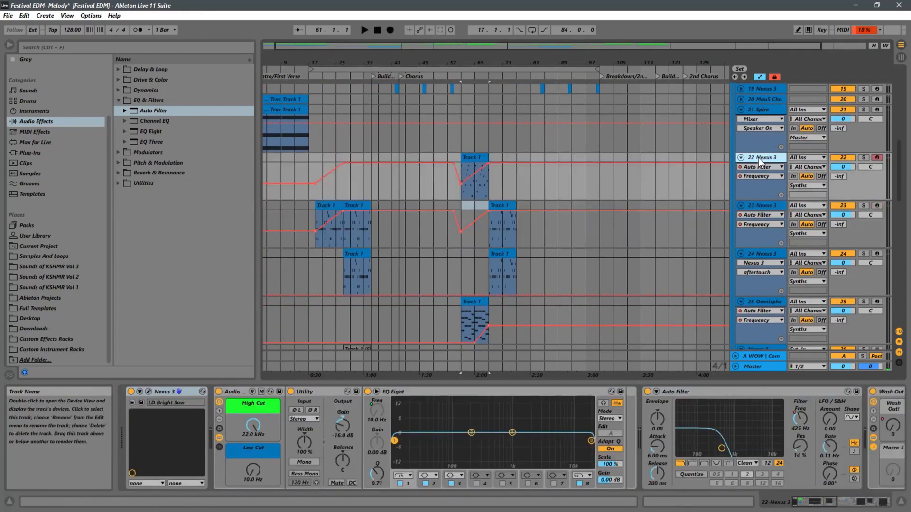
click(461, 195)
key(space)
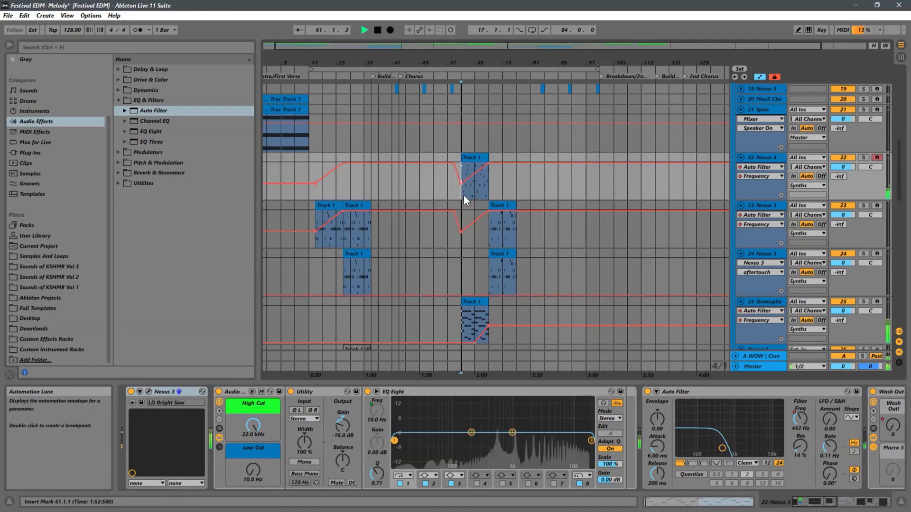
Step: Audition the Lightspeed lead on Nexus 3 track 22 and set its preset to Melbourne Vocal 2, soloing the track while comparing
click(766, 157)
click(149, 391)
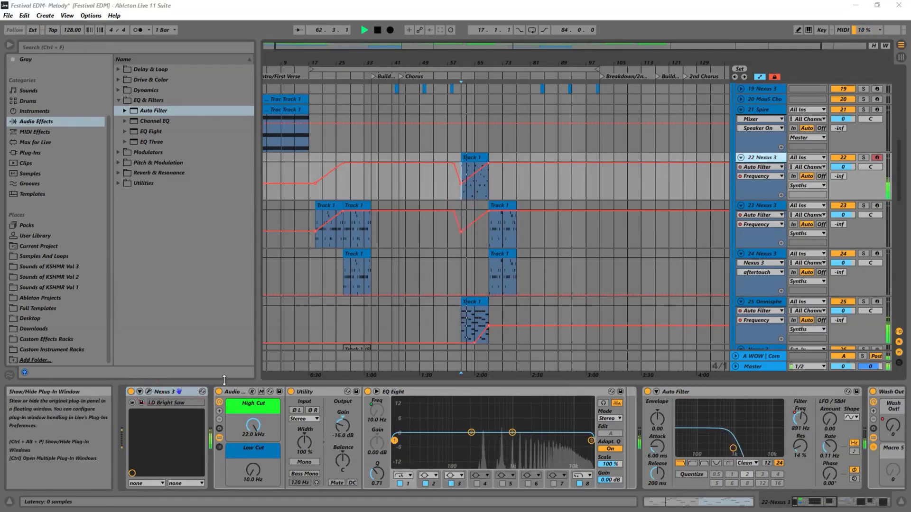
click(346, 292)
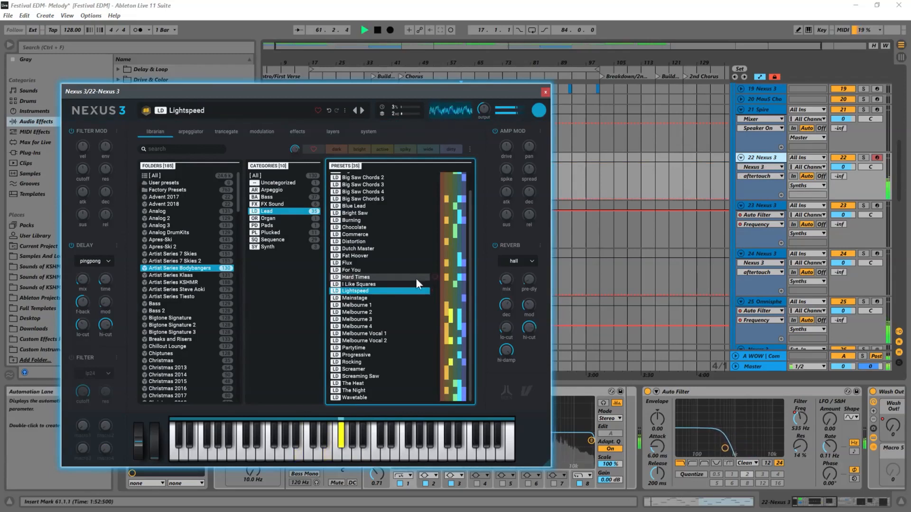
click(862, 159)
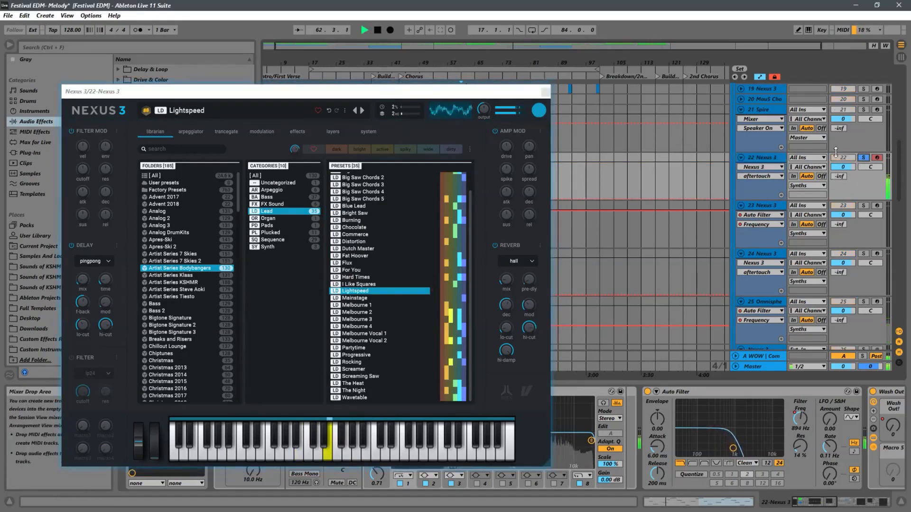
click(336, 342)
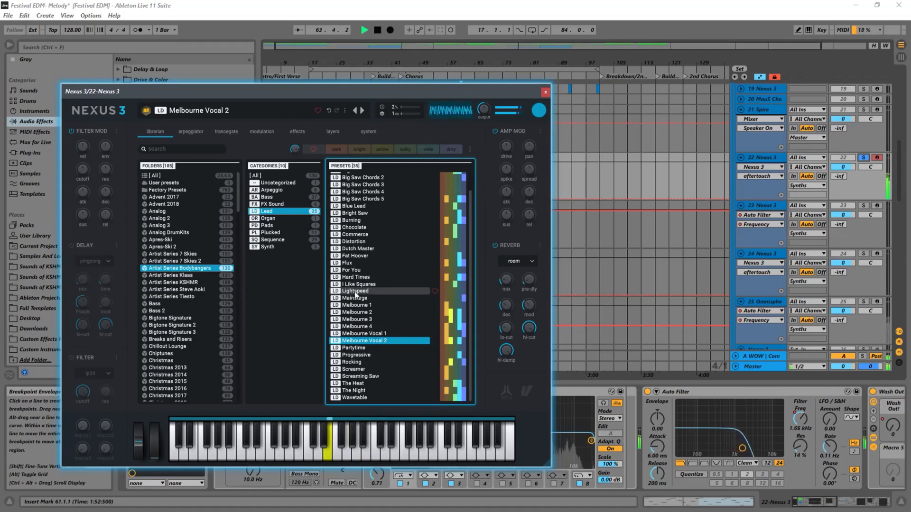
click(864, 158)
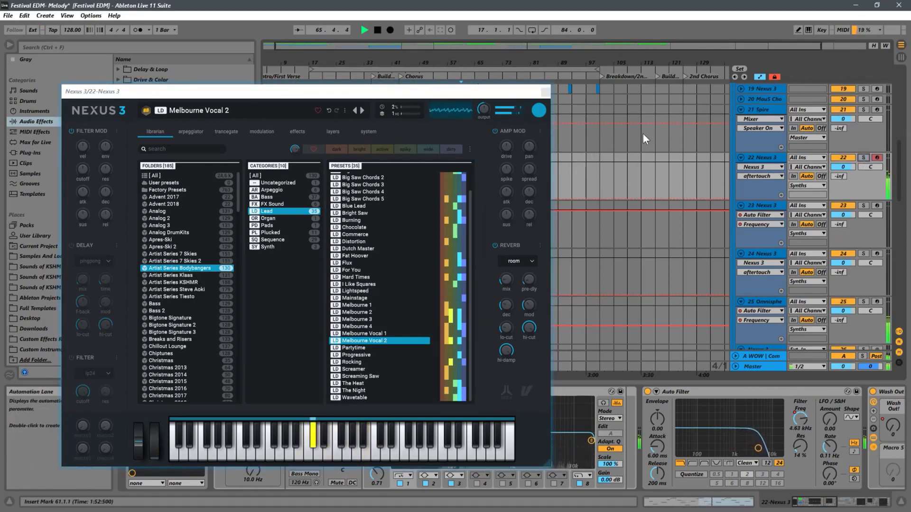
click(546, 92)
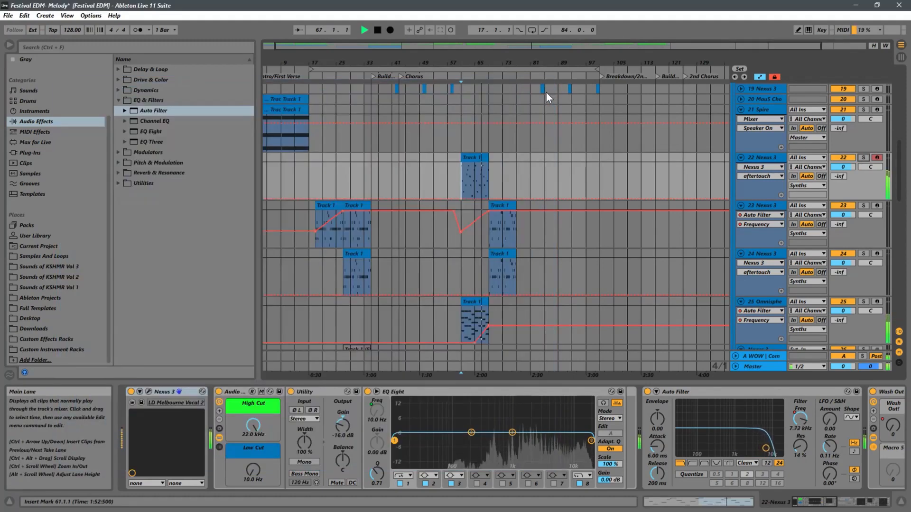
Step: Replay from bar 61 and lower the Utility gain on Nexus 3 track 22 to -25.4 dB
drag(494, 62, 465, 150)
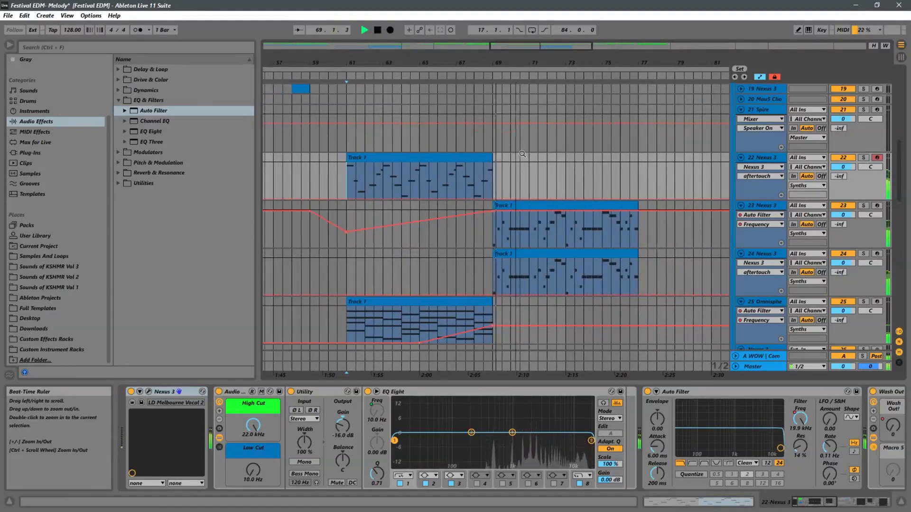
key(space)
key(space)
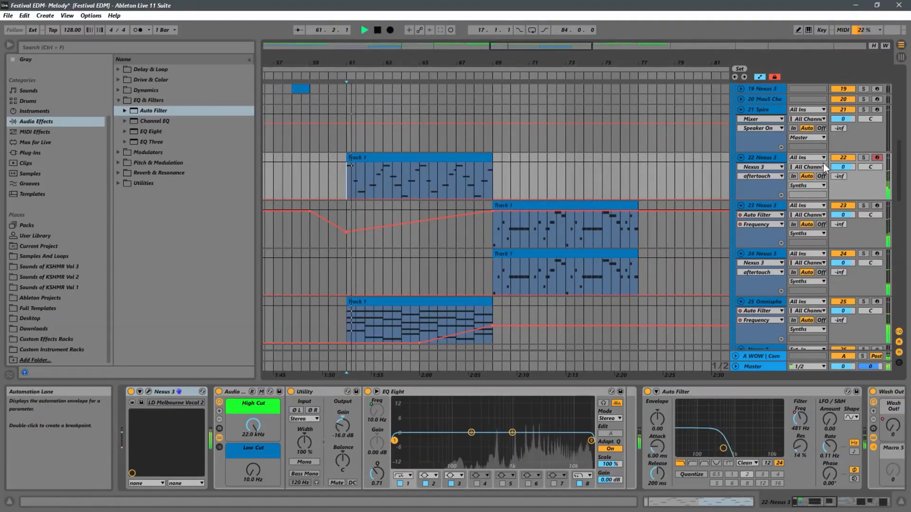
drag(338, 434, 338, 450)
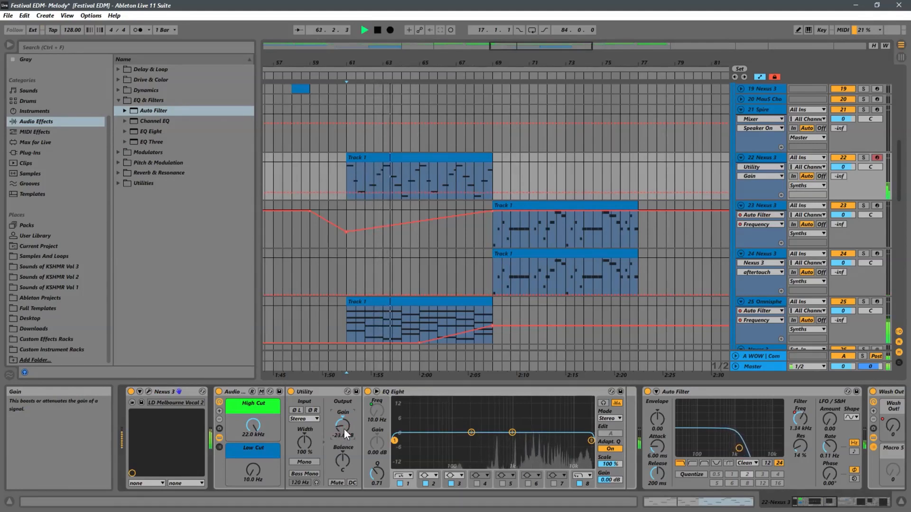
drag(343, 428, 343, 433)
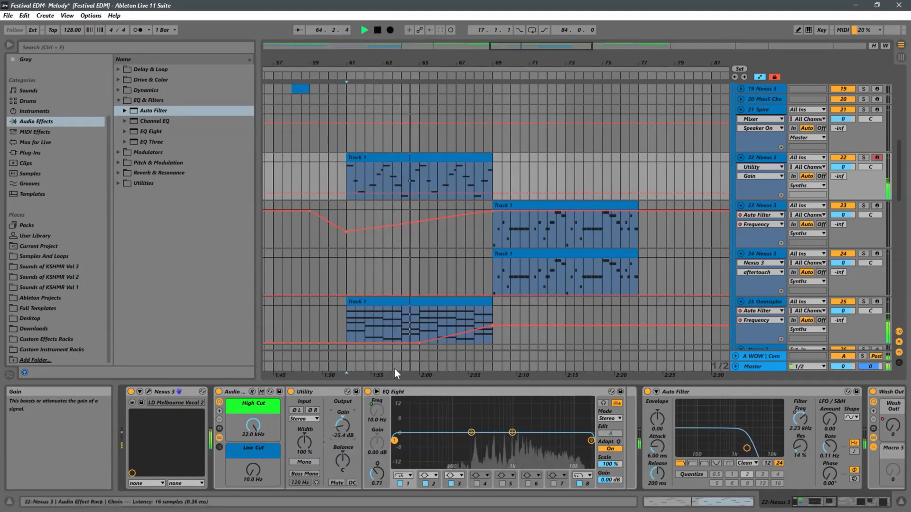
Step: Automate track 22's Wash Out macro to ramp up into bar 69, peaking at about 102
click(888, 415)
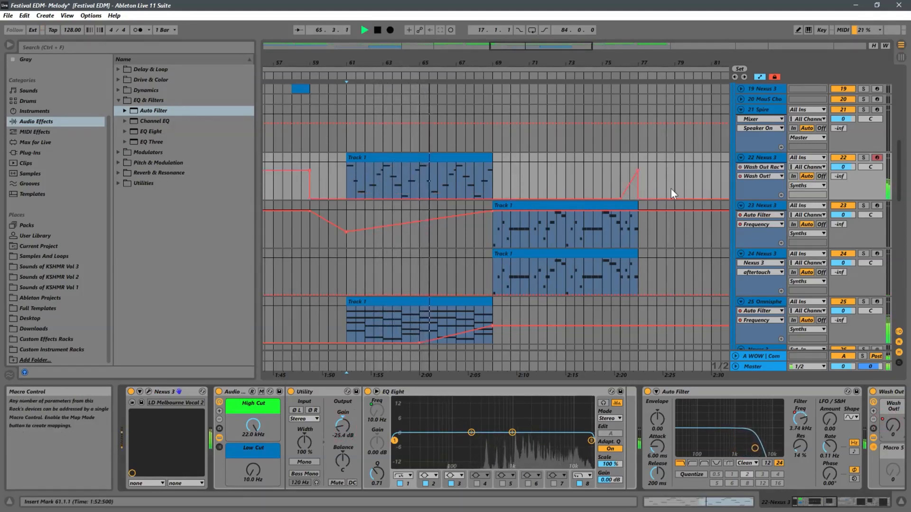
drag(492, 198, 492, 167)
click(619, 198)
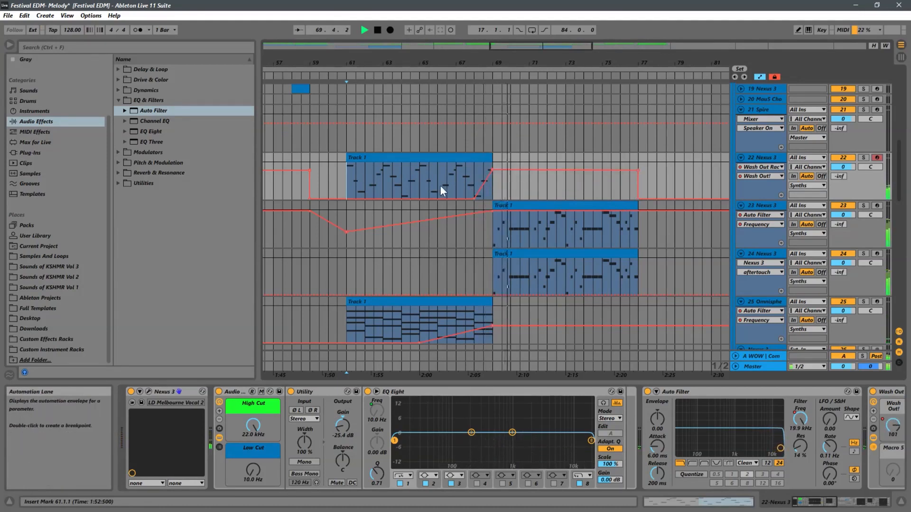
Step: Start track 22's Wash Out ramp at bar 67 and set its bar 69 peak to about 95 while playing from bar 65
click(420, 186)
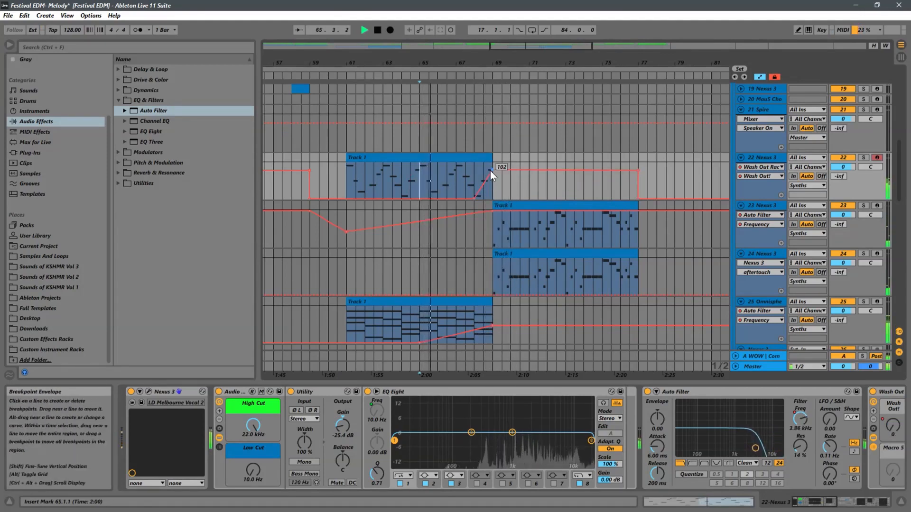
drag(492, 170, 492, 168)
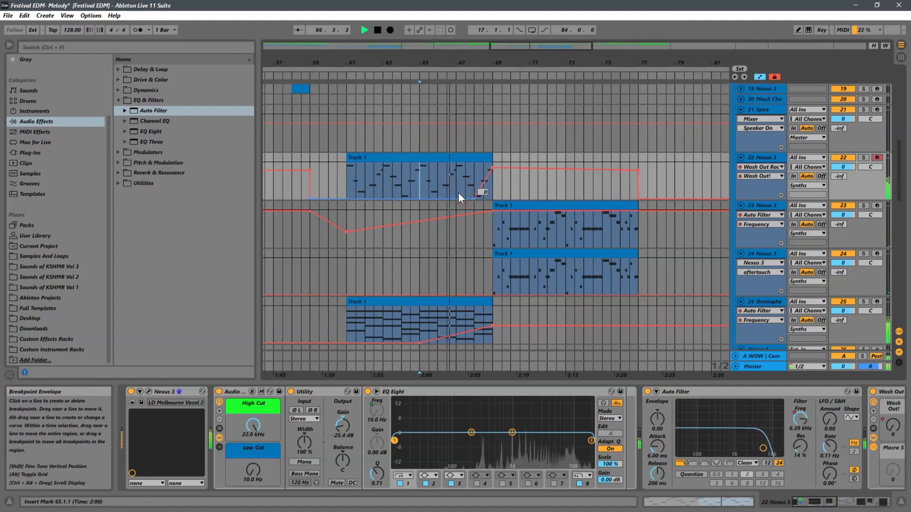
drag(474, 198, 458, 200)
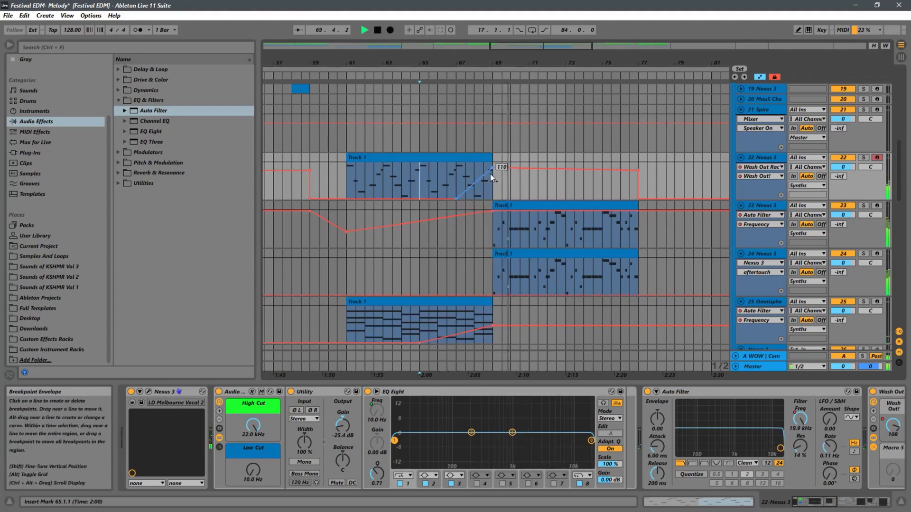
drag(492, 171, 492, 175)
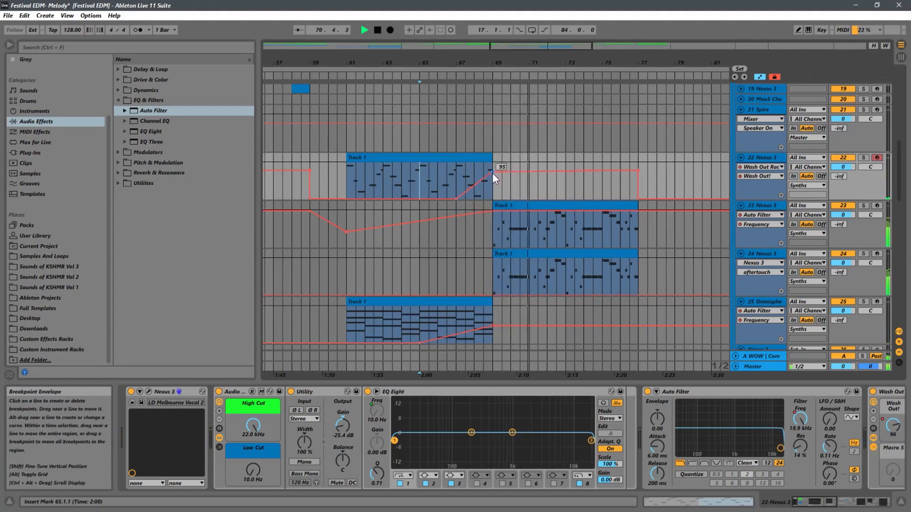
Step: Curve track 22's Wash Out automation down from bar 69 to bar 77 with a breakpoint near bar 73, and play from bar 61
click(636, 170)
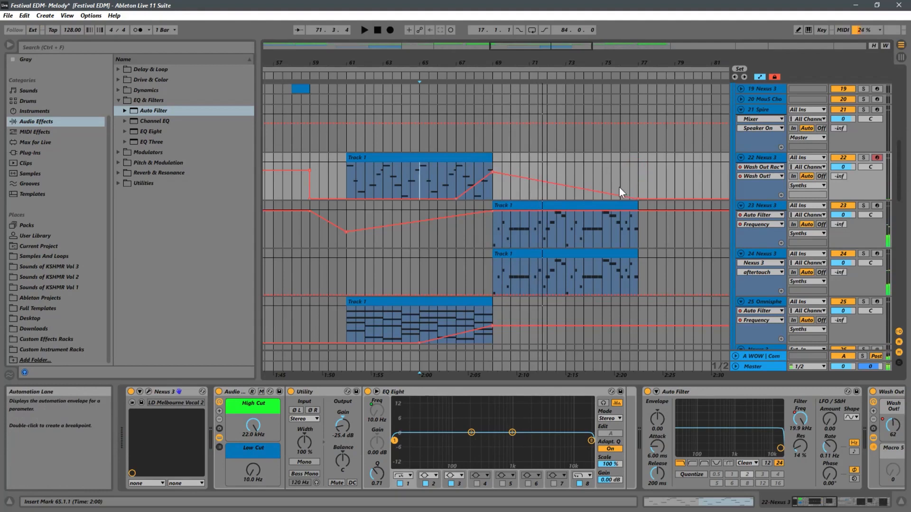
drag(569, 188, 574, 177)
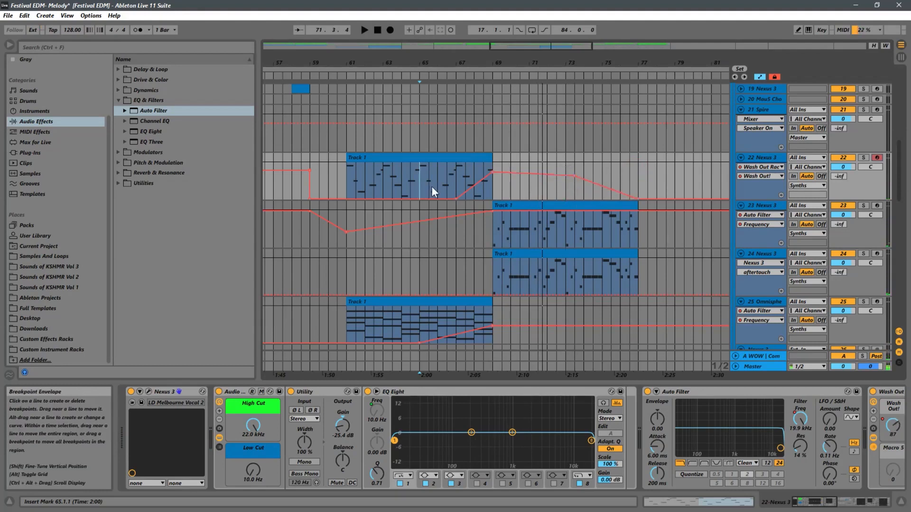
click(346, 177)
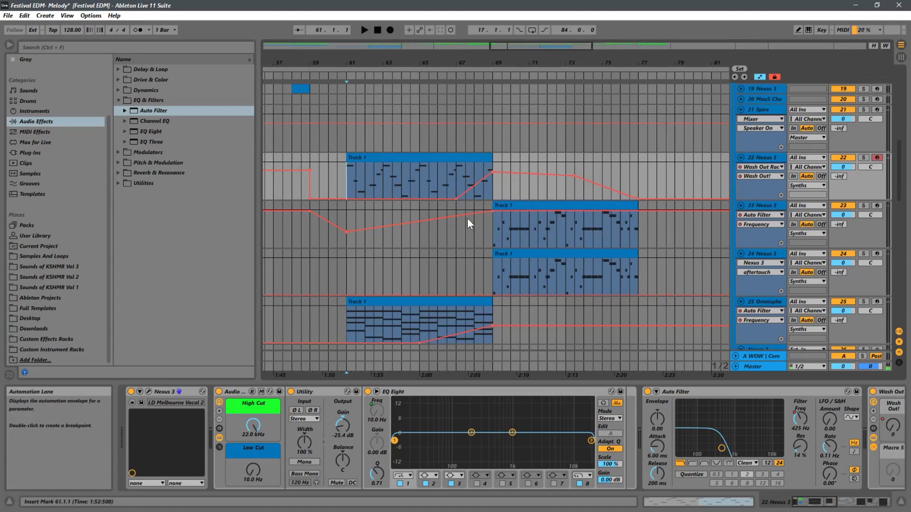
key(space)
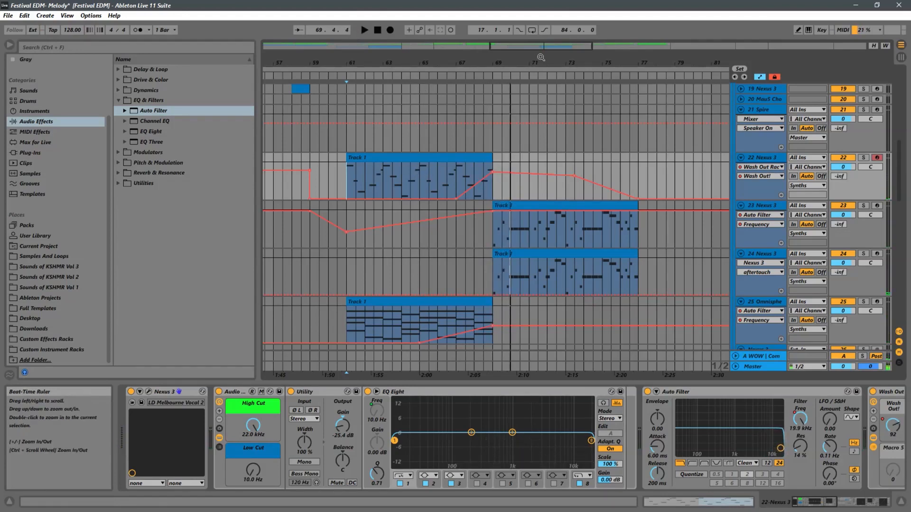
Step: Unfold Nexus 3 track 17, solo it and play its chorus melody from bar 85
drag(539, 59, 558, 21)
scroll(596, 164, up, 8)
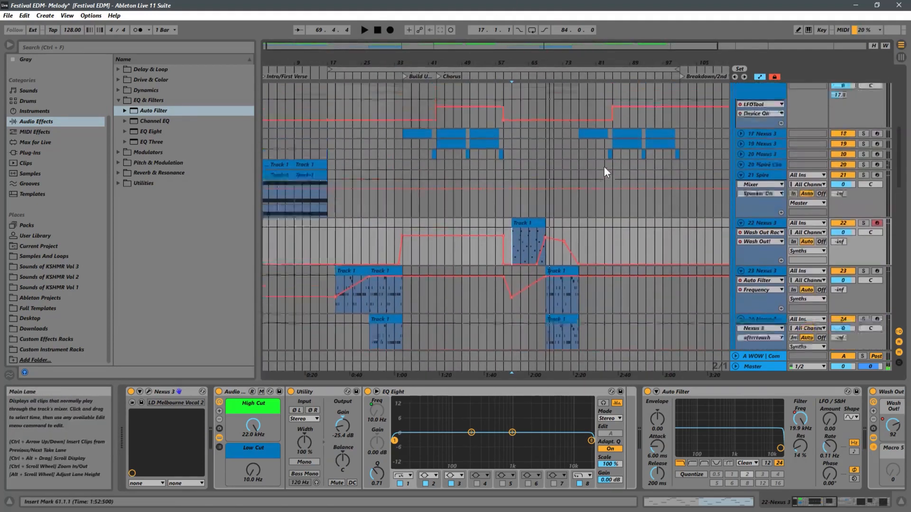
click(741, 232)
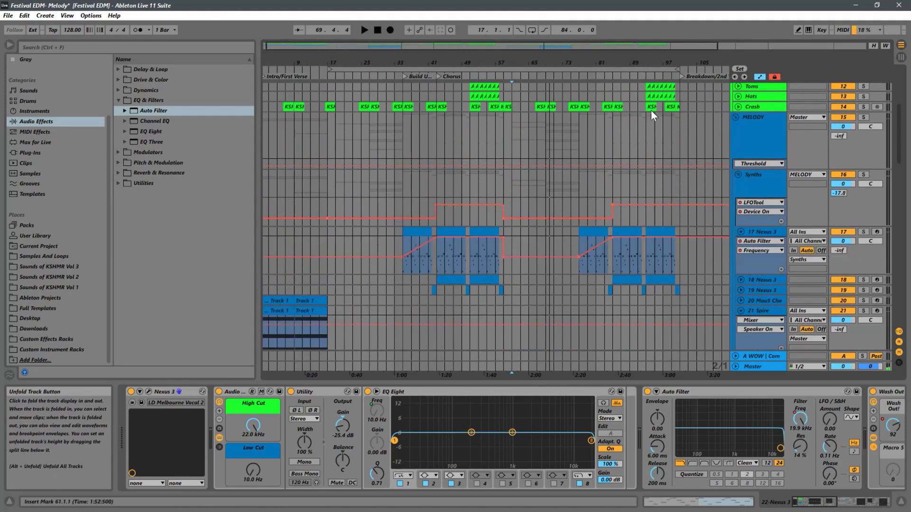
drag(630, 59, 515, 261)
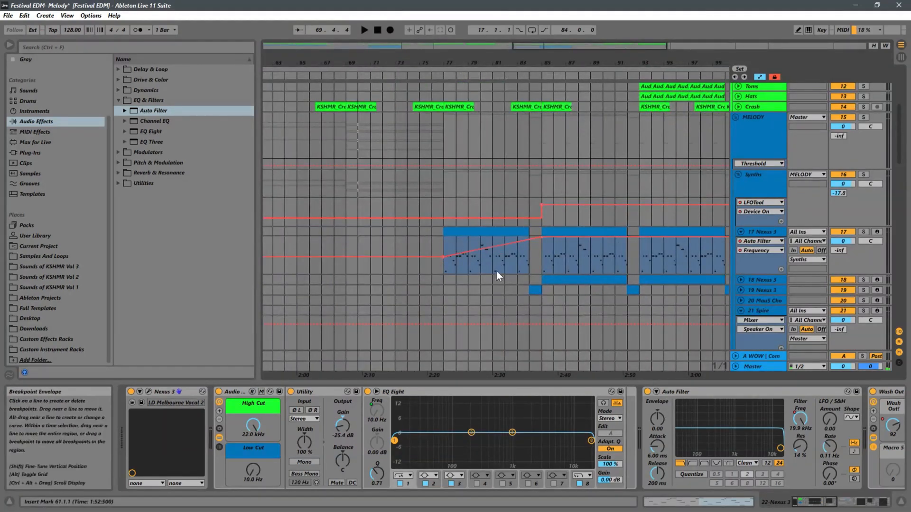
click(536, 265)
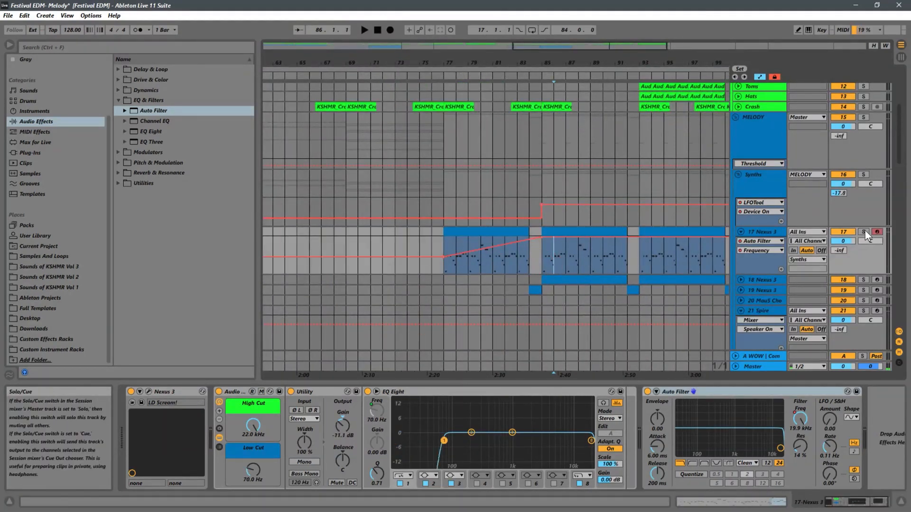
click(863, 232)
key(space)
click(542, 266)
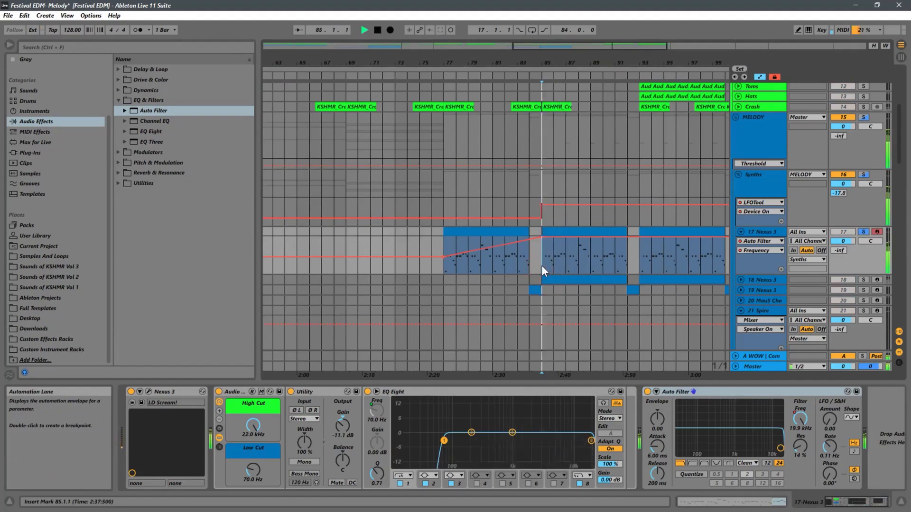
Step: Open the bar 77 clip of Nexus 3 track 17 in the note editor and listen to its melody
click(476, 233)
double_click(475, 233)
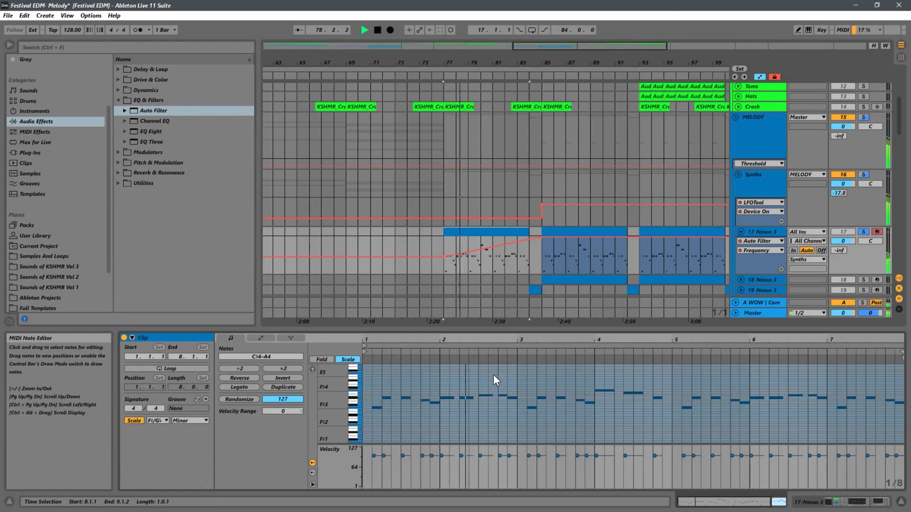
click(529, 266)
key(space)
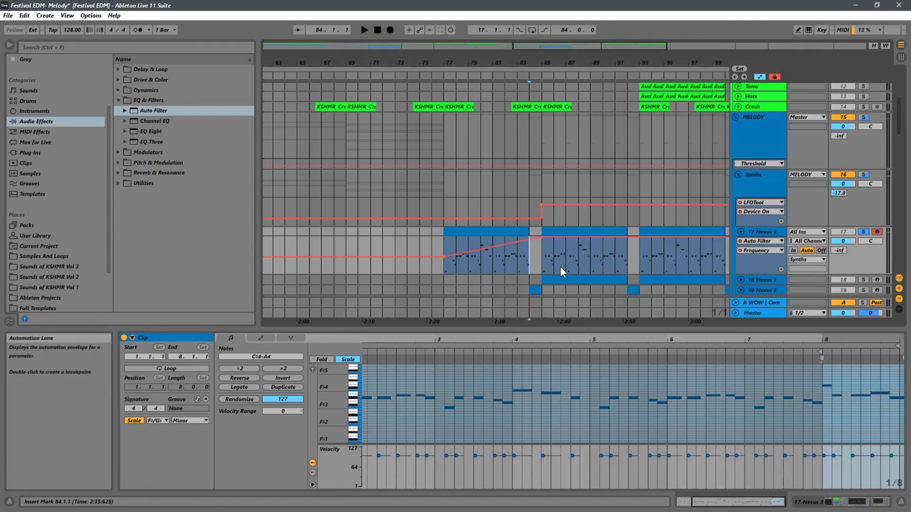
Step: Open the bar 85 clip of Nexus 3 track 17 and enlarge the note editor to show its full melody
double_click(554, 232)
drag(341, 403, 418, 399)
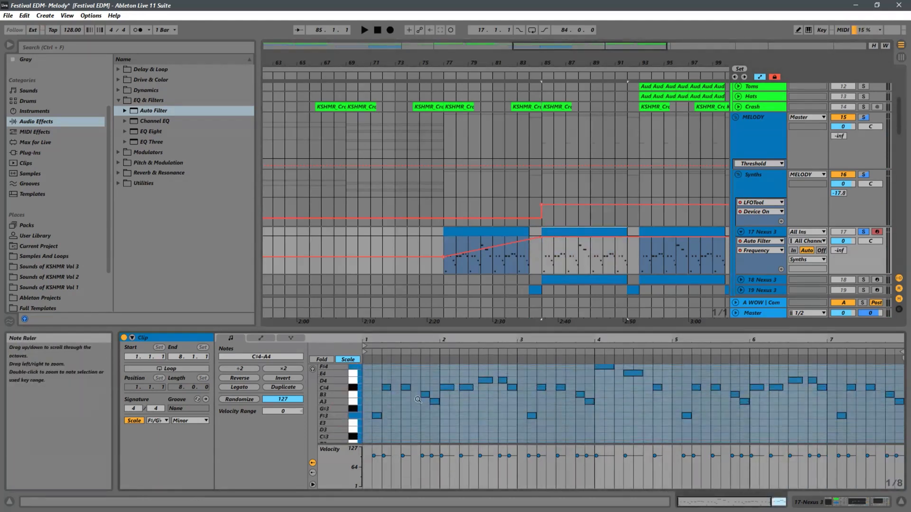
key(ctrl+alt+e)
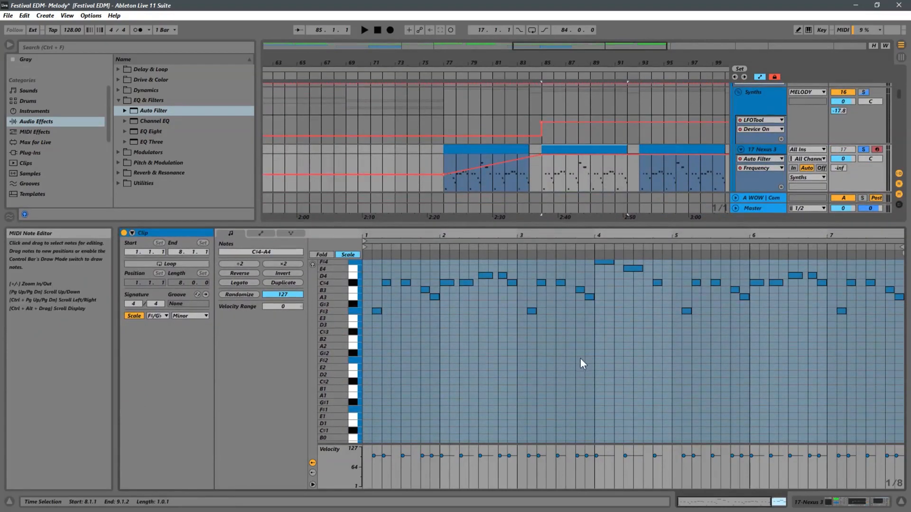
scroll(580, 359, up, 3)
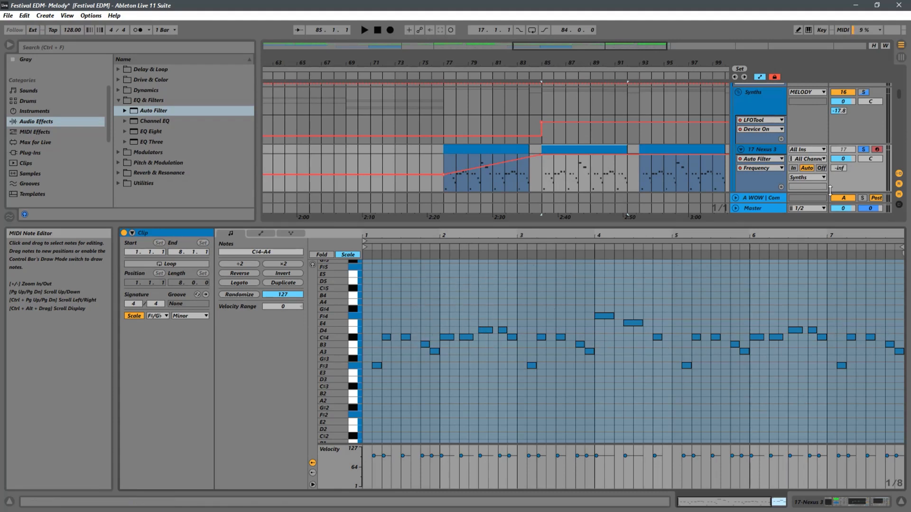
Step: Play the bar 85 clip from its start and again from the C#4 note at 1.3.1
key(space)
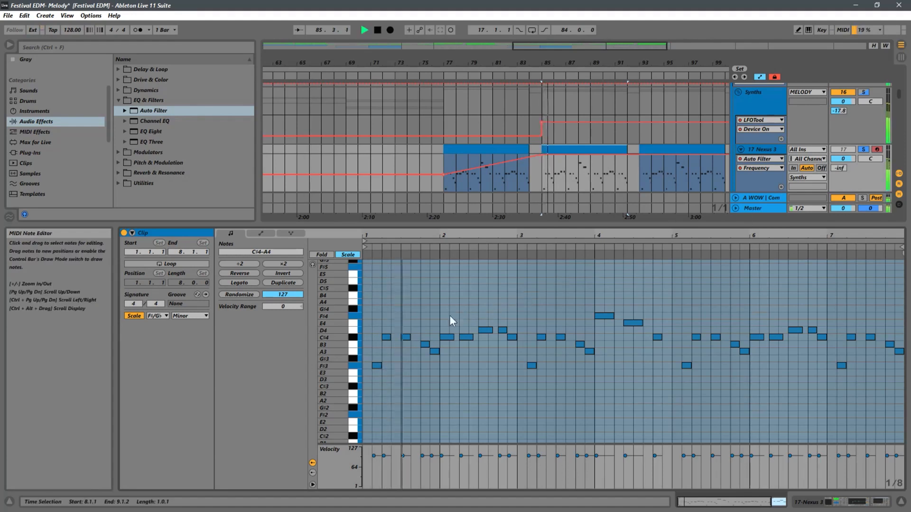
key(space)
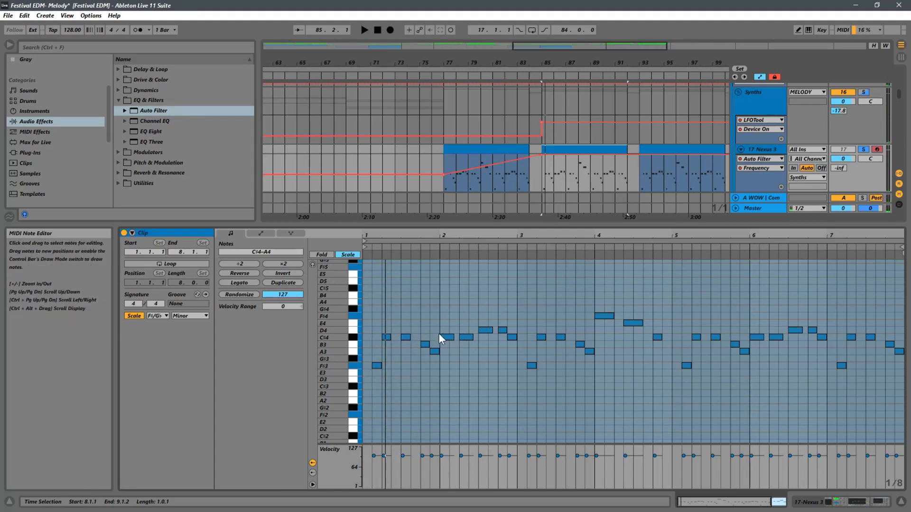
double_click(407, 337)
key(space)
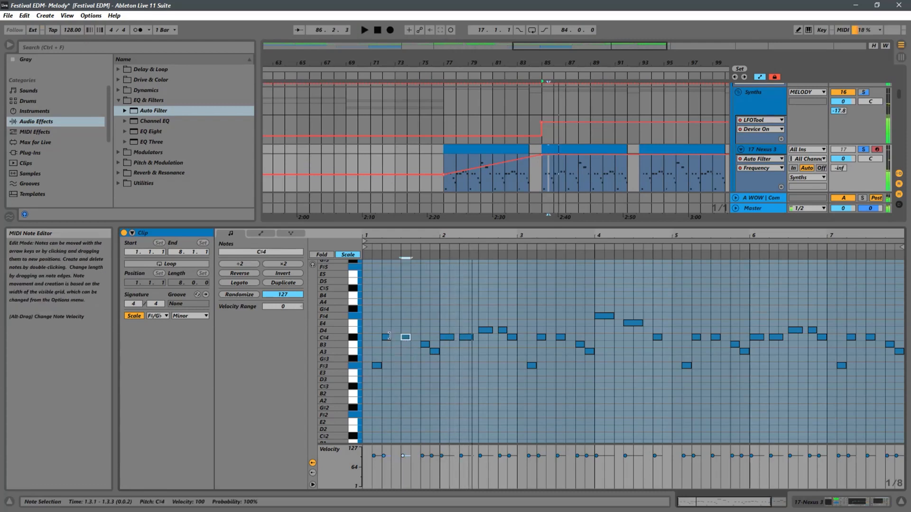
Step: Delete the C#4 note at 1.2.1 and the B3 note at 1.4.1 from the bar 85 clip while playing it
key(space)
key(ctrl+z)
click(387, 338)
double_click(389, 338)
key(space)
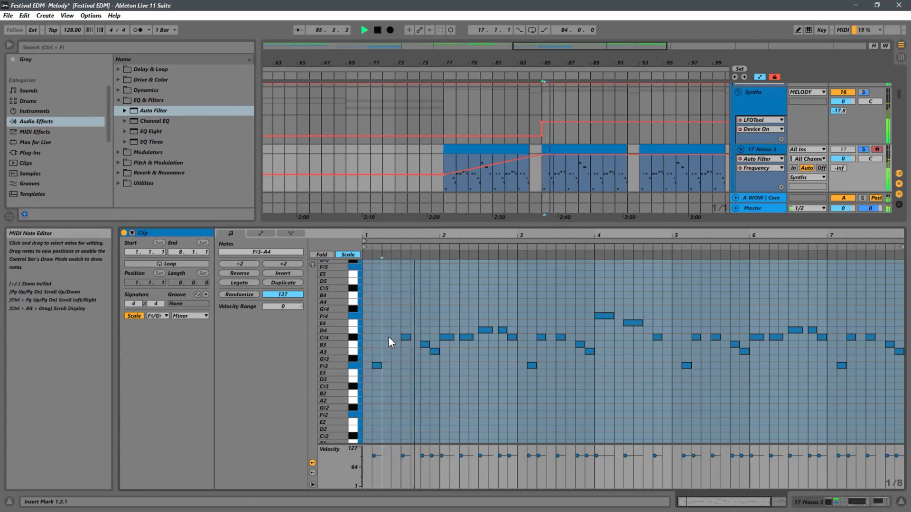
double_click(425, 345)
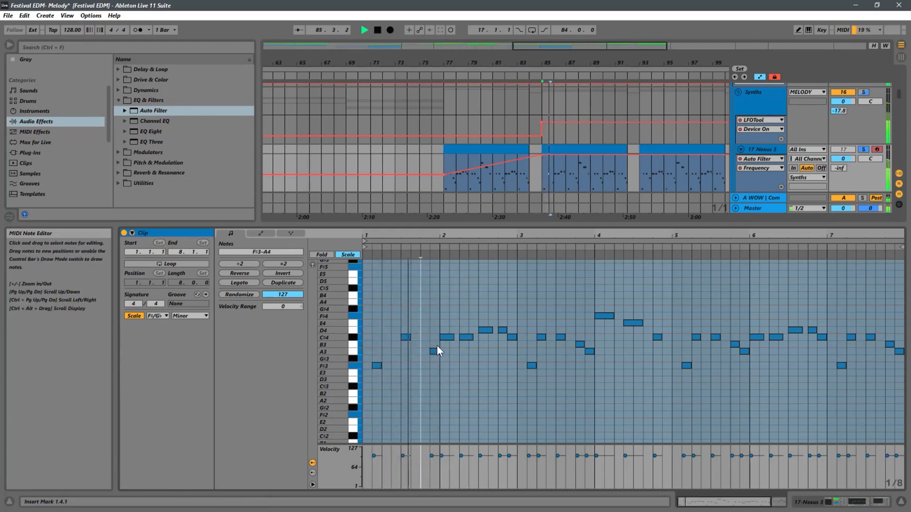
Step: Delete the C#4 note at 2.2.1 and replay the clip's melody
click(467, 337)
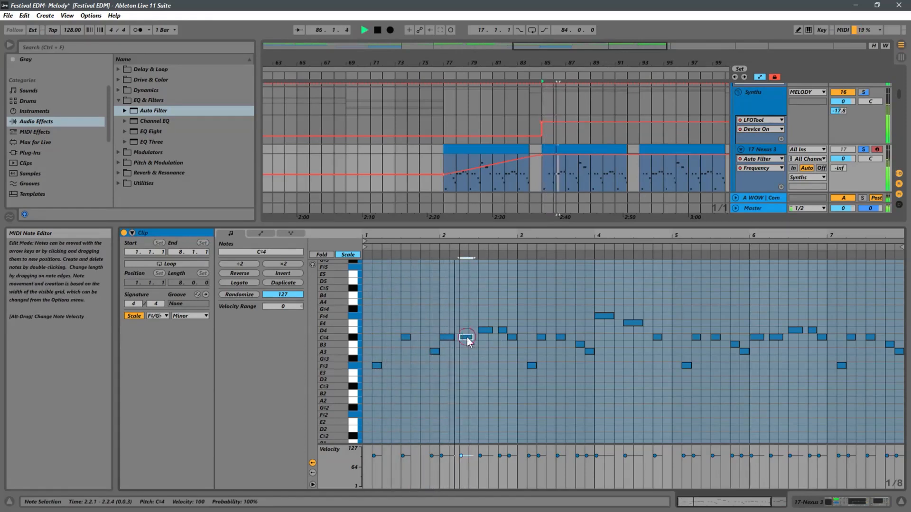
key(space)
double_click(467, 337)
key(space)
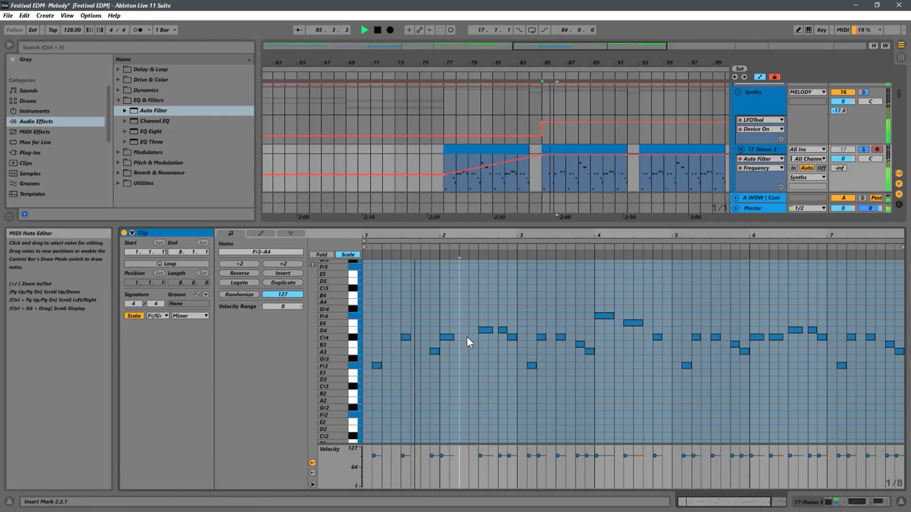
Step: Raise the D4 note at 2.3.1 to F#4 and listen to the changed phrase
click(483, 332)
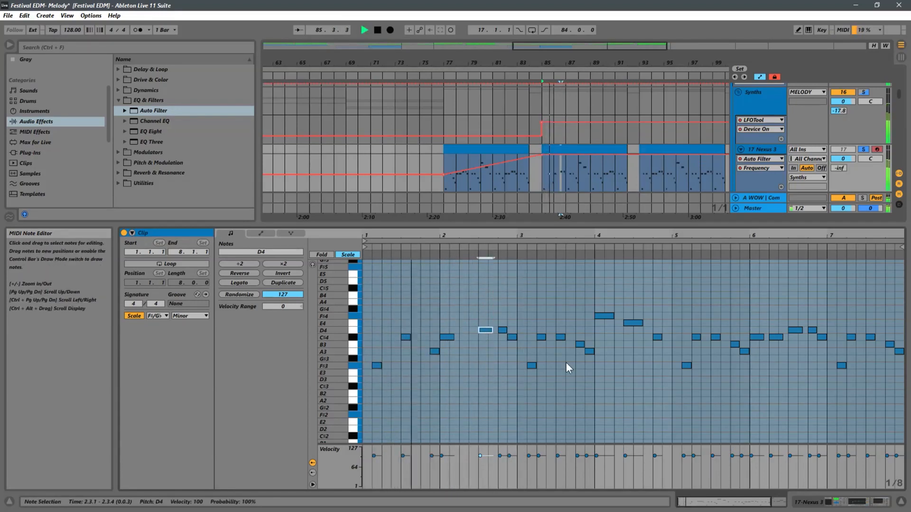
key(Up)
key(Up)
key(Up)
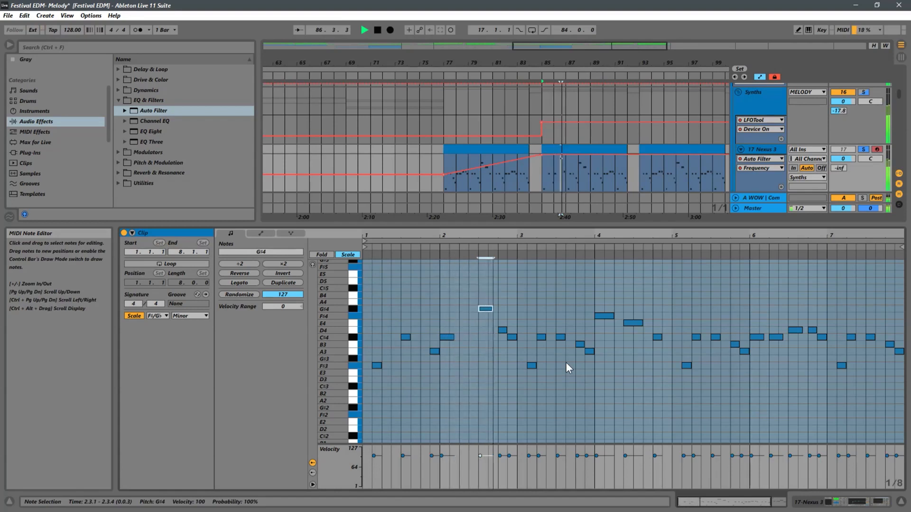
key(Down)
key(space)
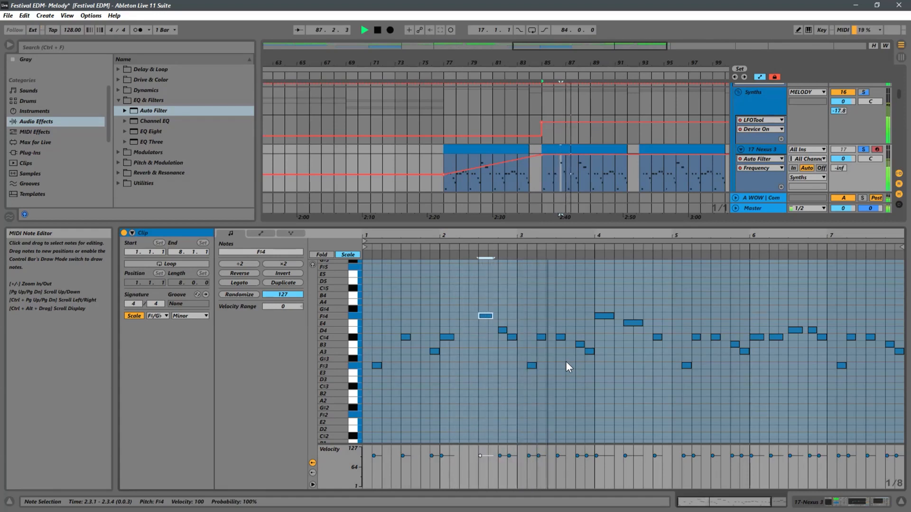
Step: Delete the C#4 note at 3.2.1, the B3 note at 3.4.1 and the F#4 note at 4.1.1
double_click(541, 337)
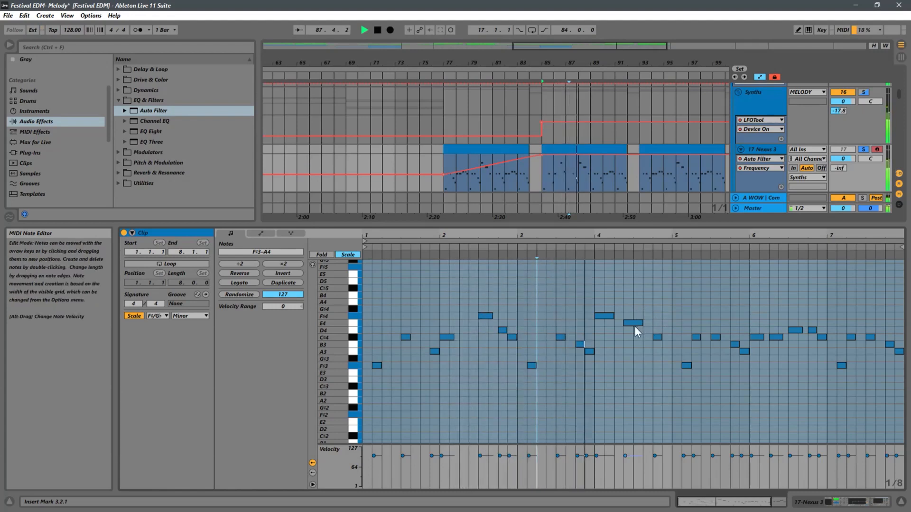
click(581, 342)
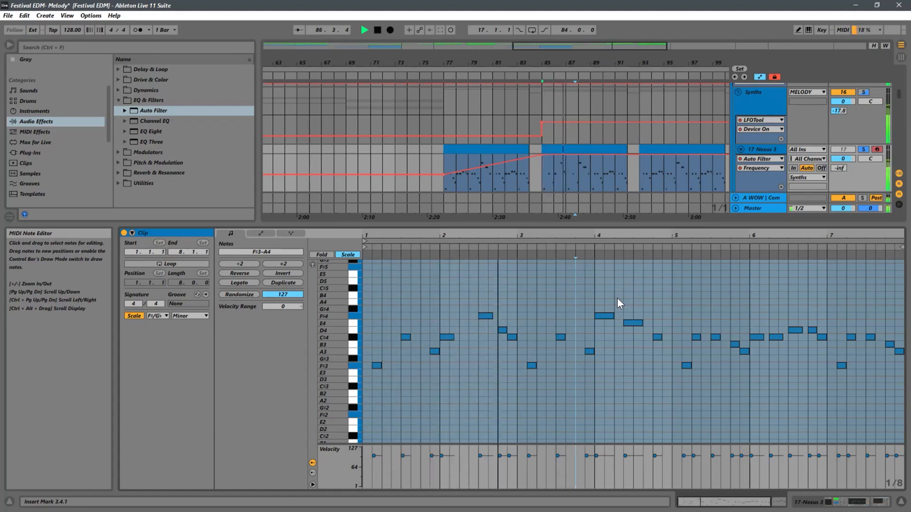
click(612, 316)
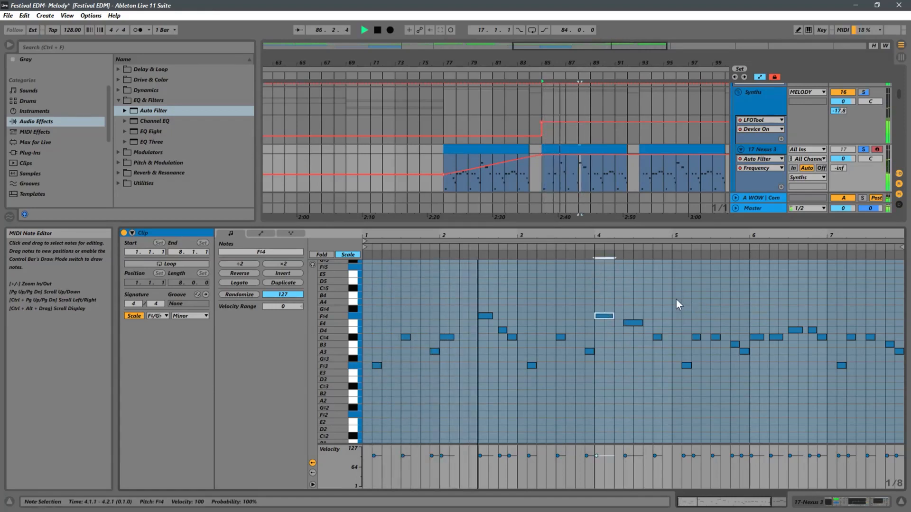
key(Delete)
Step: Add a one-beat D4 note at 4.1.1 and lengthen the C#4 note at 4.4.1 to the end of the bar
double_click(599, 338)
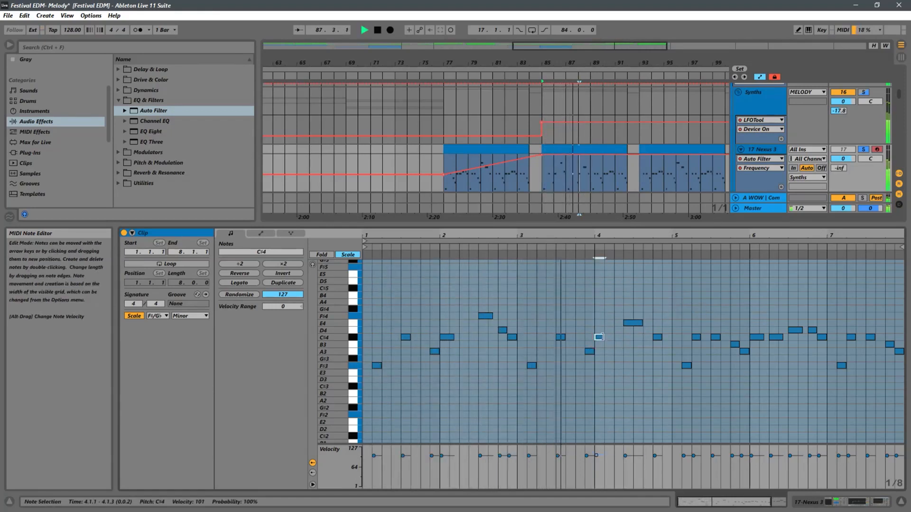
key(Up)
key(Up)
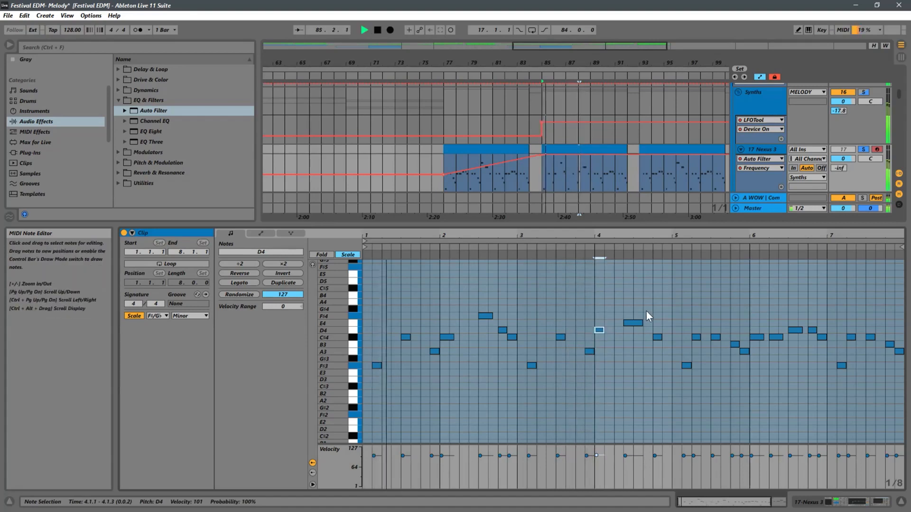
key(Down)
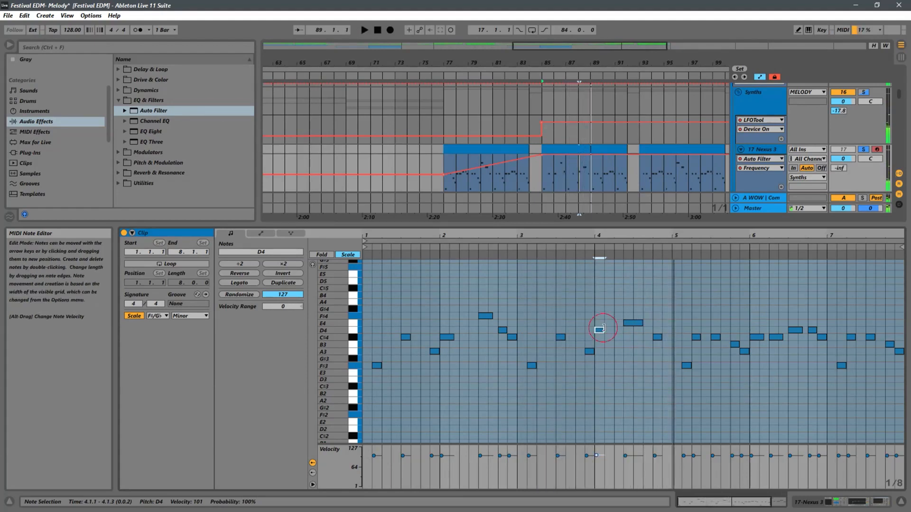
drag(603, 328, 673, 336)
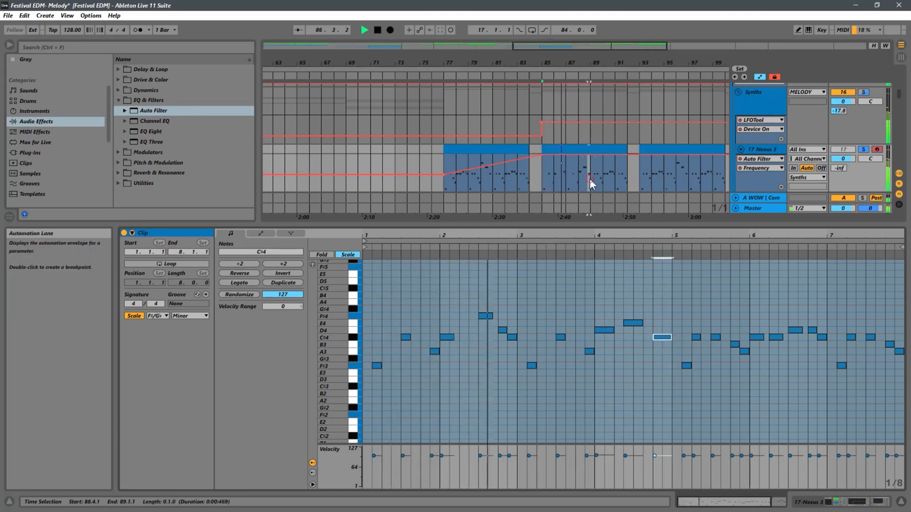
Step: Replace the rest of the track 17 chorus melody, through bar 99, with copies of the edited phrase from bars 85 to 88
drag(588, 155, 630, 149)
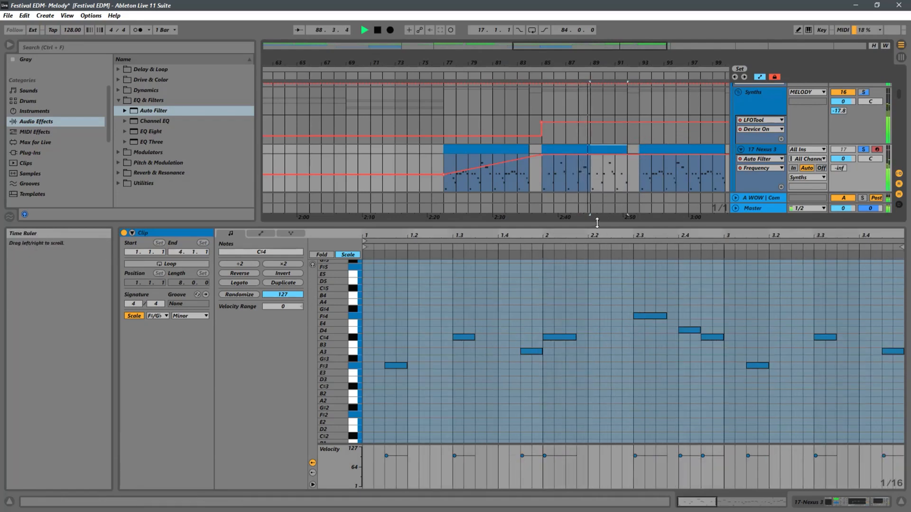
drag(590, 223, 588, 303)
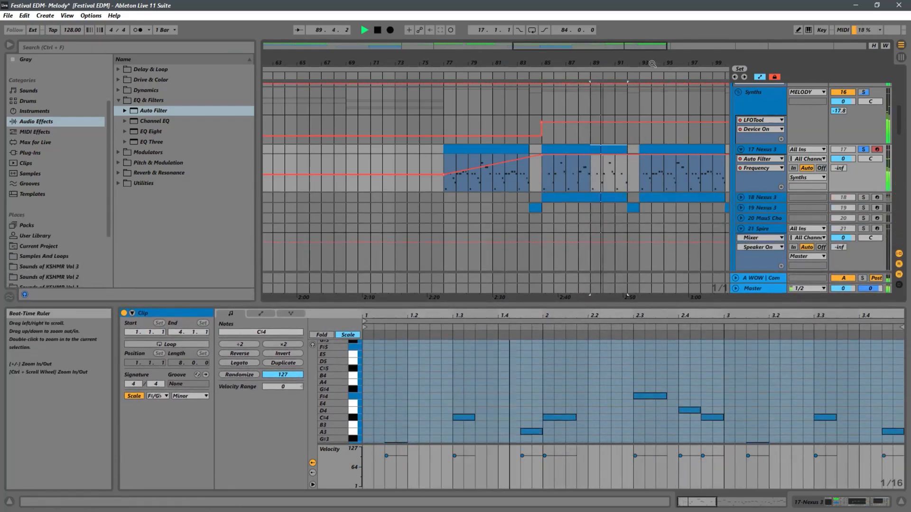
mouse_move(612, 64)
mouse_down()
mouse_move(498, 138)
mouse_move(584, 149)
mouse_up()
click(536, 151)
key(ctrl+s)
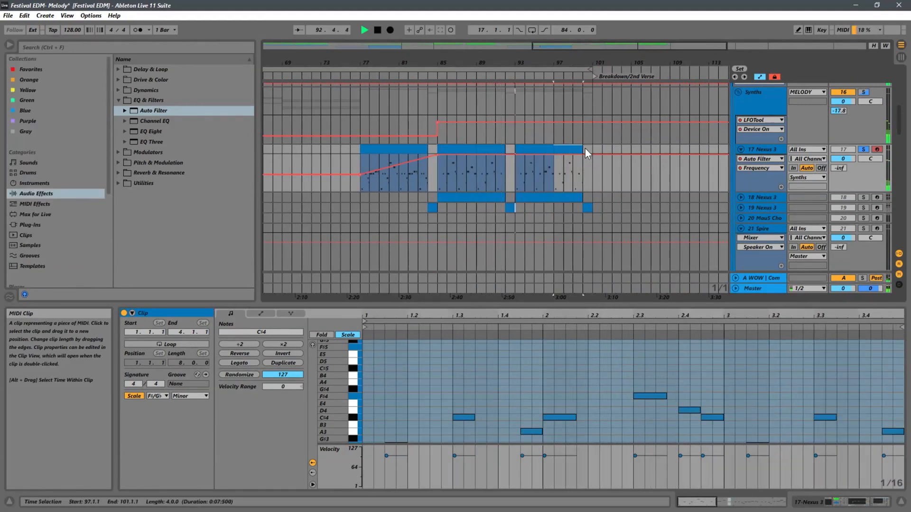
Step: Play the chorus from bar 85, enlarge the arrangement area and unfold Nexus 3 track 18
click(439, 183)
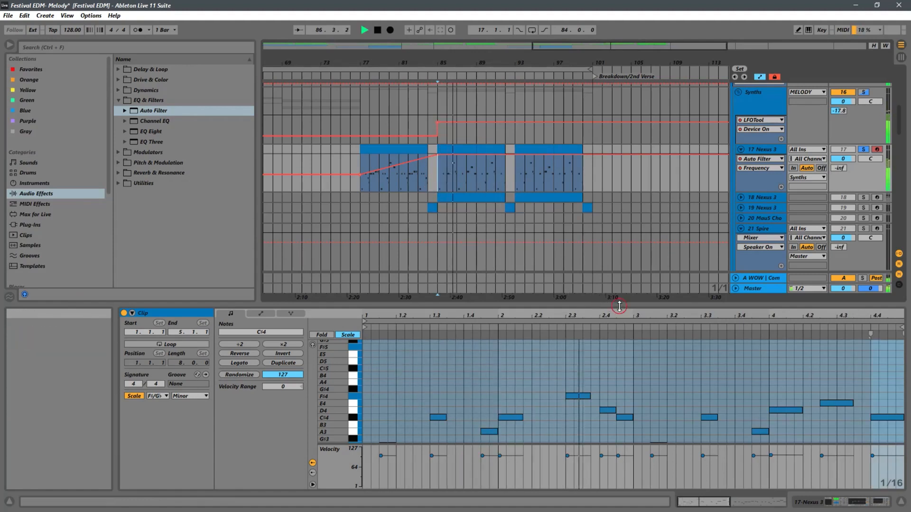
drag(618, 307, 619, 325)
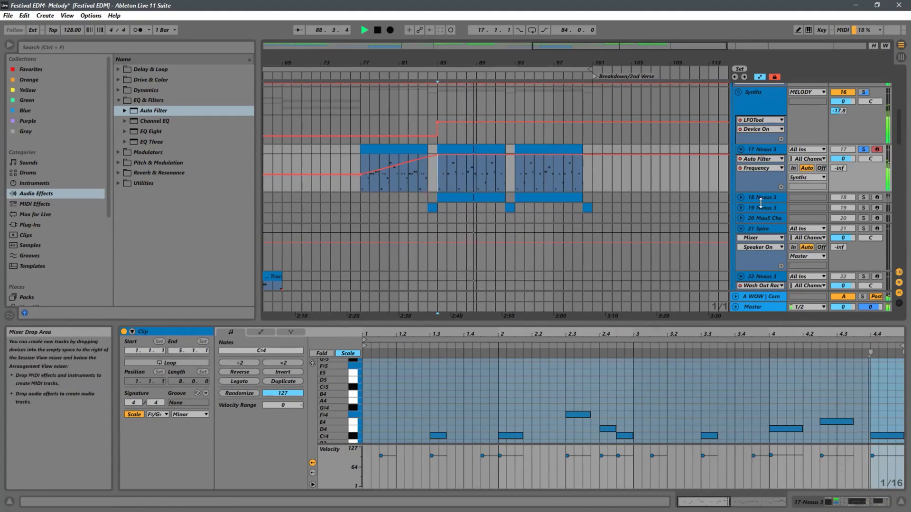
click(741, 197)
scroll(568, 172, down, 1)
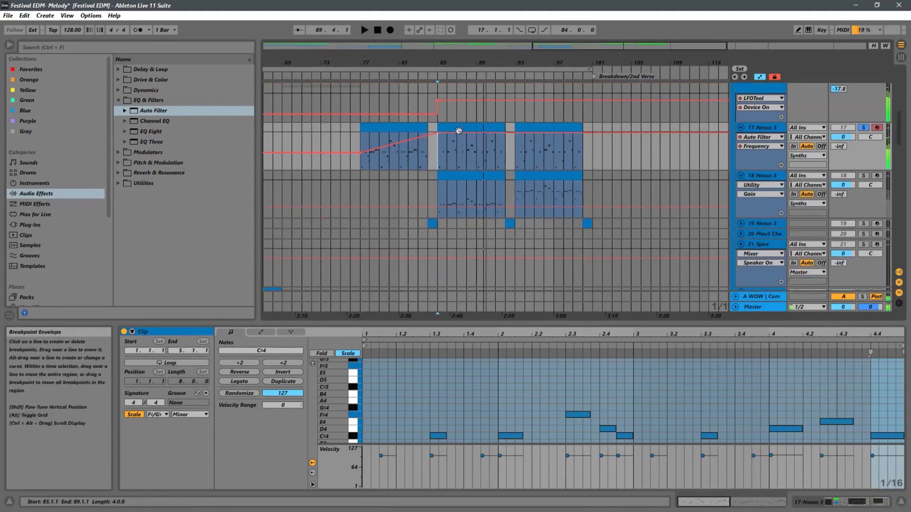
Step: Replace the Nexus 3 track 18 notes in bars 85 to 91 with the matching melody copied from track 17
key(space)
drag(438, 143, 482, 147)
drag(438, 190, 480, 185)
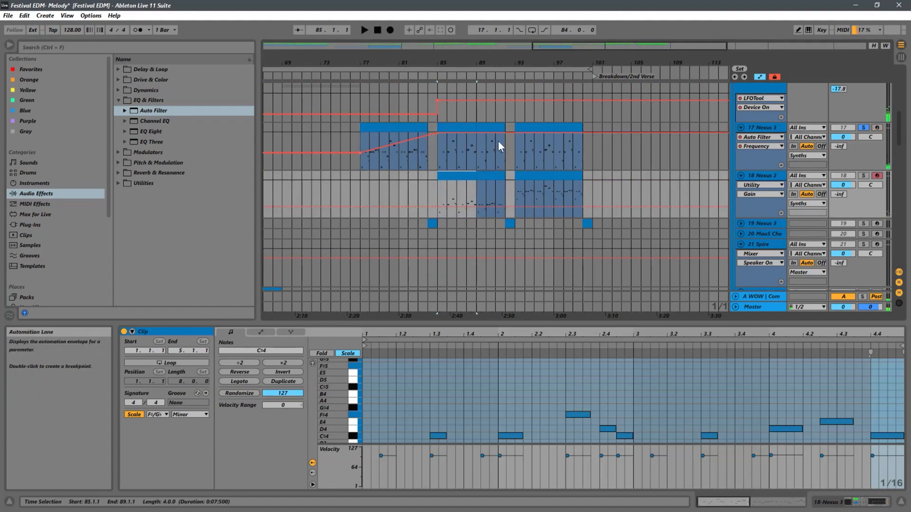
click(489, 129)
ctrl+click(491, 183)
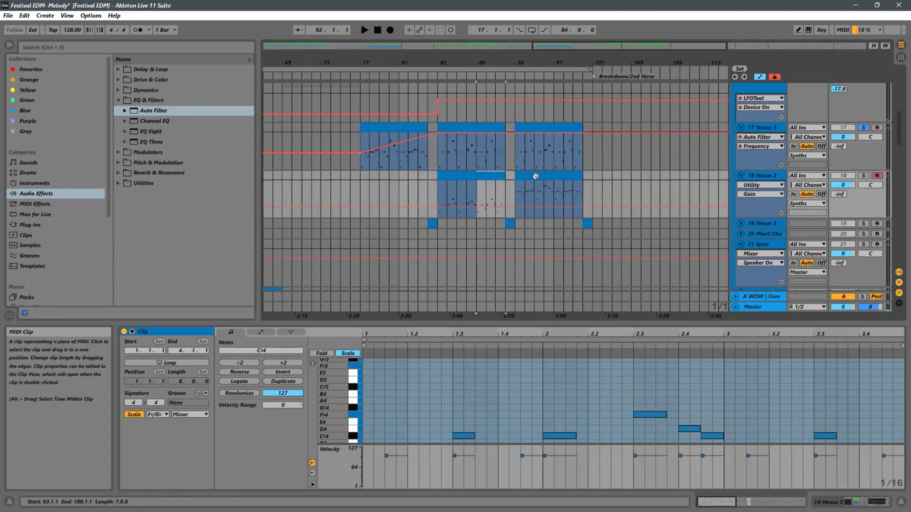
Step: Replace the Nexus 3 track 18 notes in bars 93 to 99 with the matching melody copied from track 17
click(528, 126)
click(561, 177)
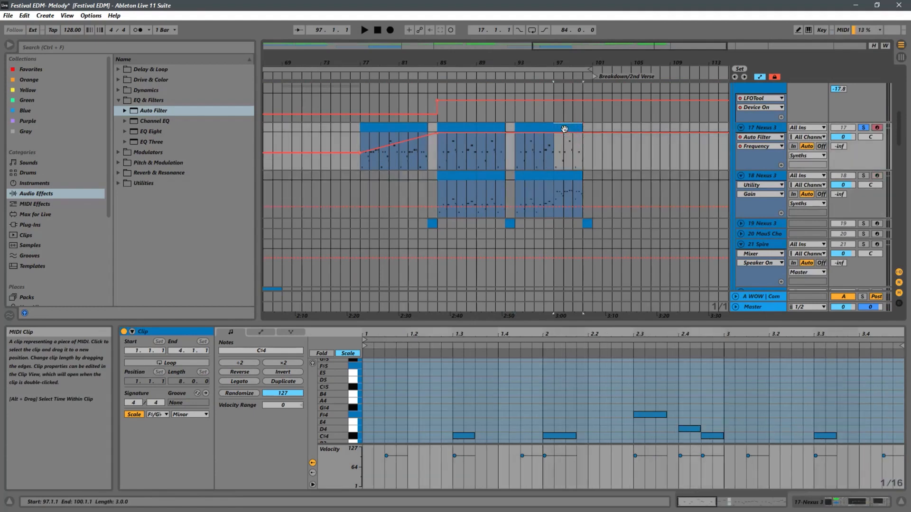
click(566, 184)
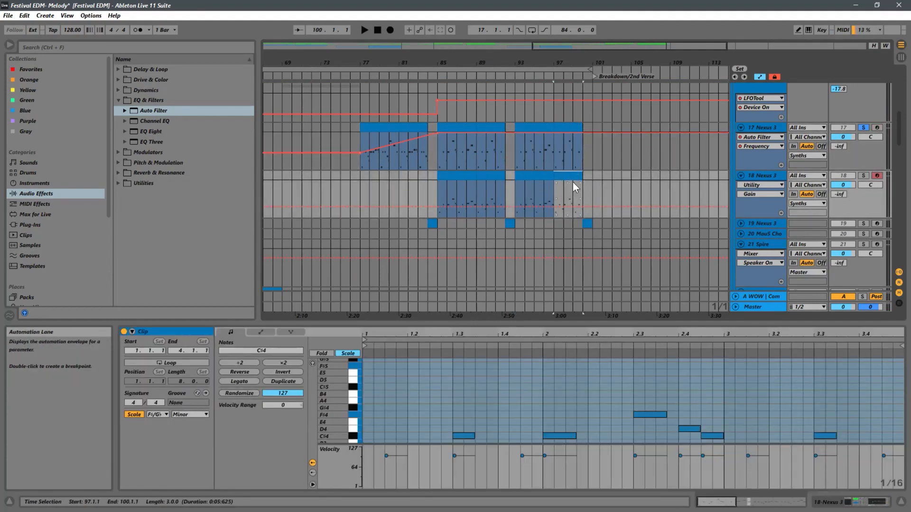
key(Up)
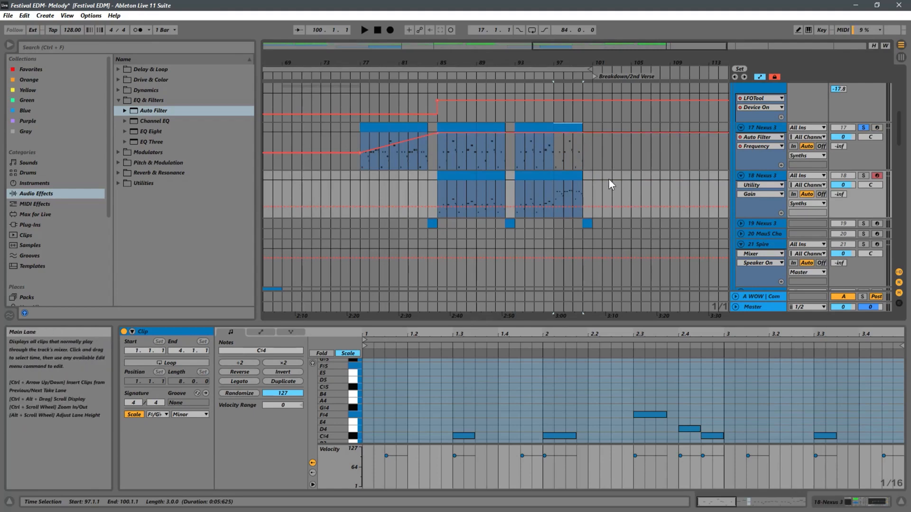
key(Down)
Step: Consolidate the track 18 clips from bar 85 to bar 100 into one clip and transpose all its notes up one octave
drag(441, 188, 582, 177)
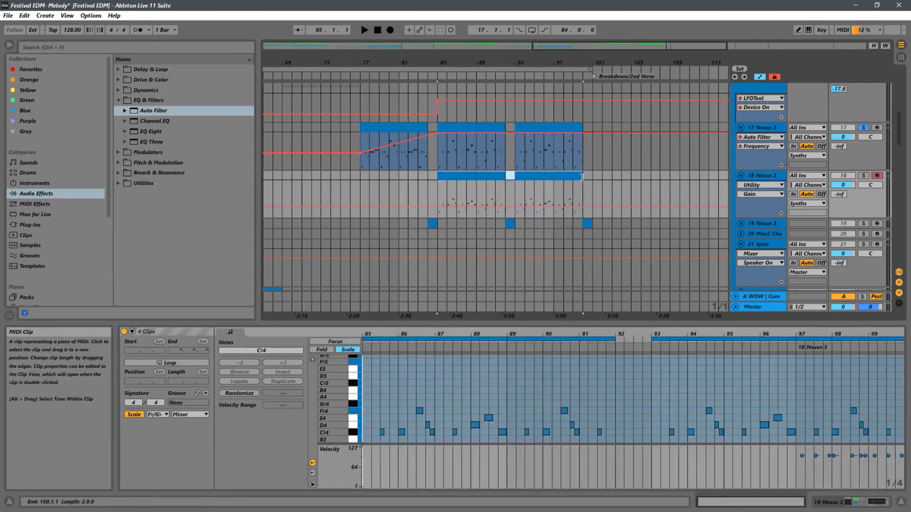
key(ctrl+j)
click(633, 379)
key(ctrl+a)
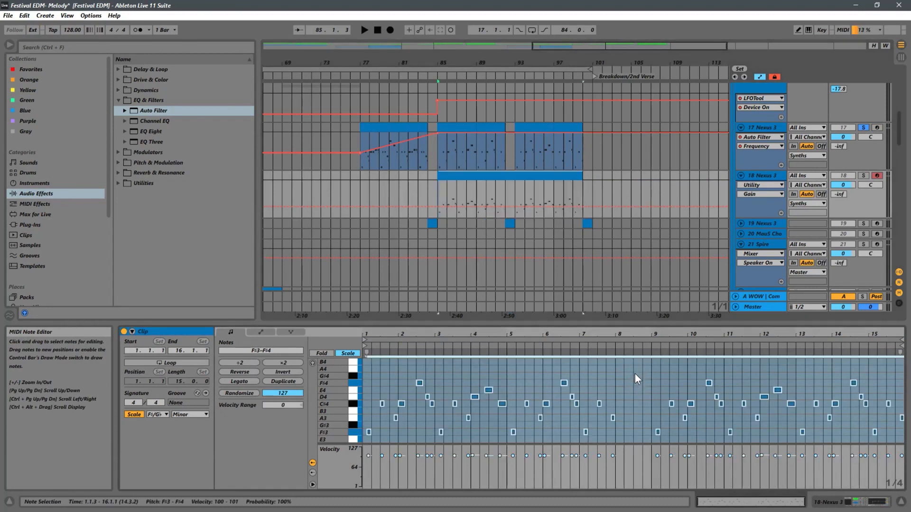
key(shift+Up)
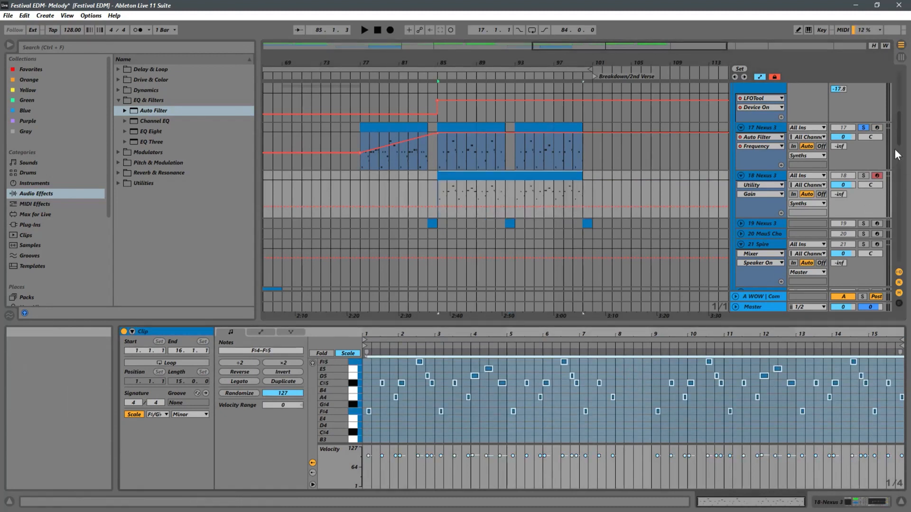
Step: Listen to the layered chorus melody from bar 85, then play the lead-in from bar 77
key(space)
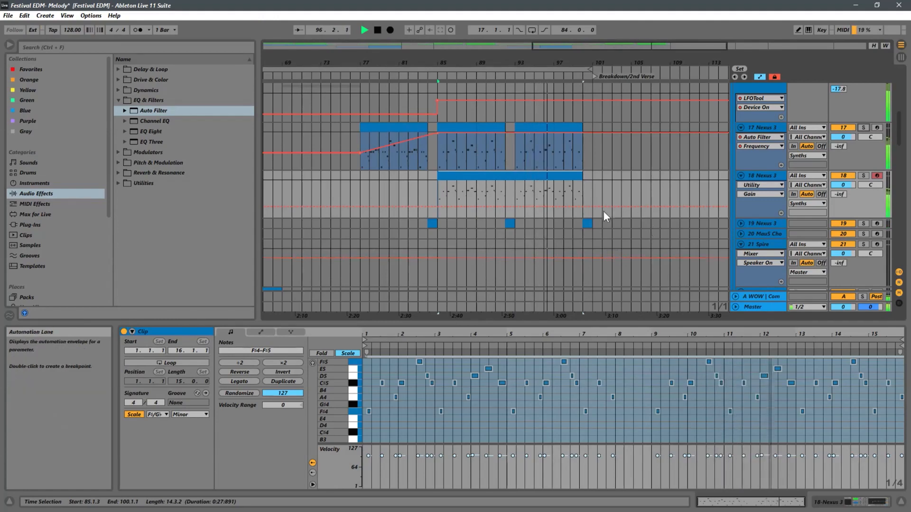
click(361, 185)
key(space)
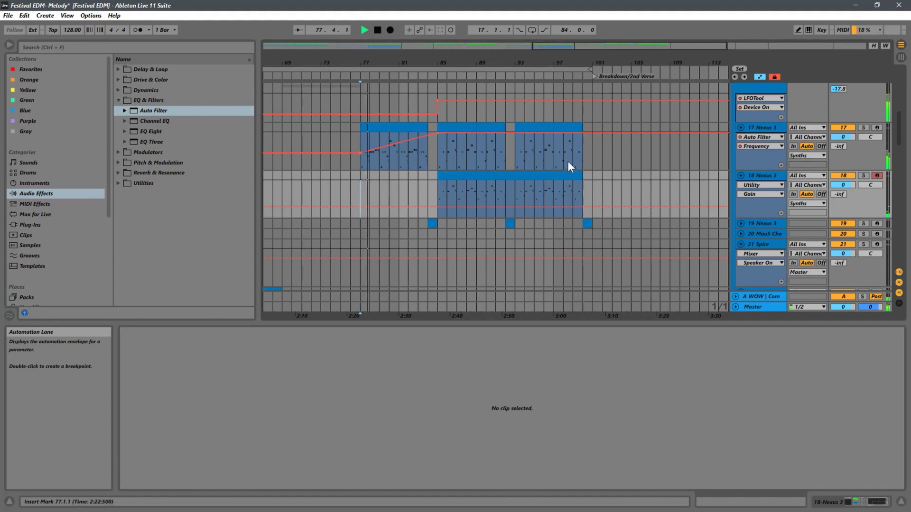
drag(366, 60, 499, 31)
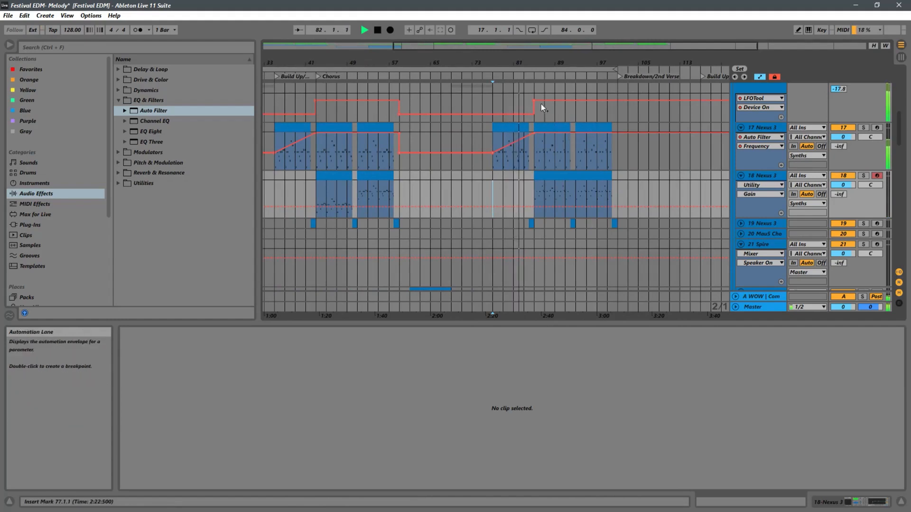
scroll(546, 119, up, 5)
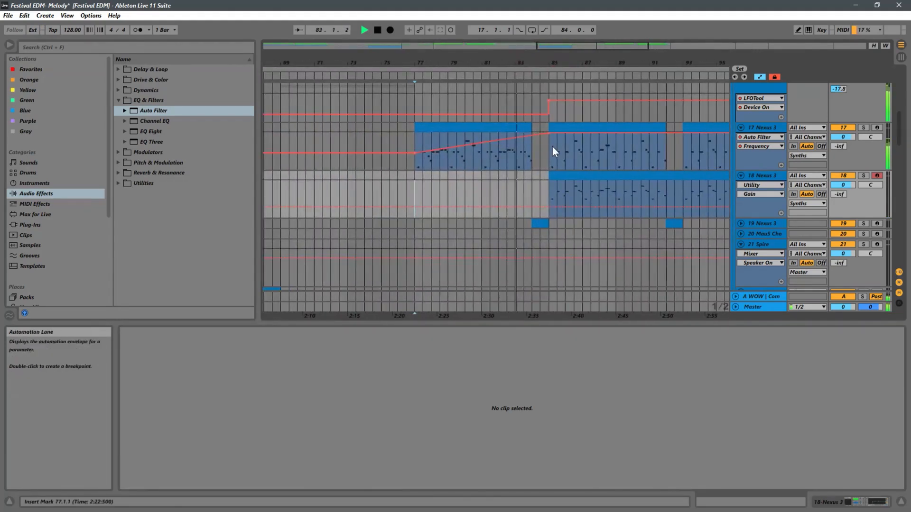
Step: Unfold Nexus 3 track 19 and compare the bar 88 notes of tracks 17 and 18 during playback
scroll(551, 146, down, 2)
click(740, 191)
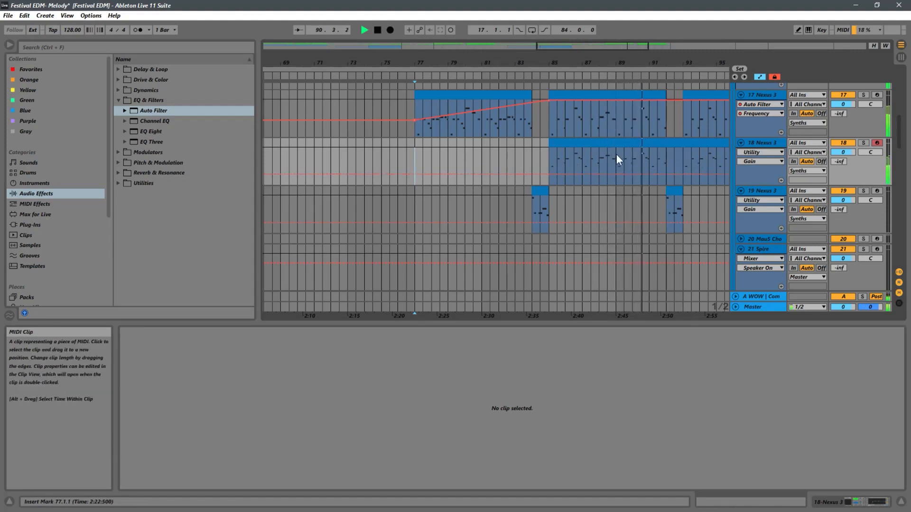
drag(616, 158, 599, 99)
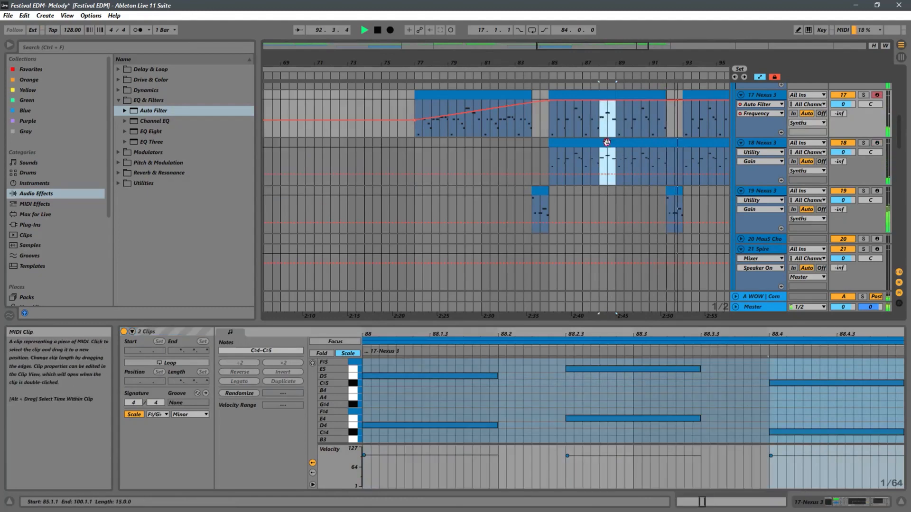
click(598, 158)
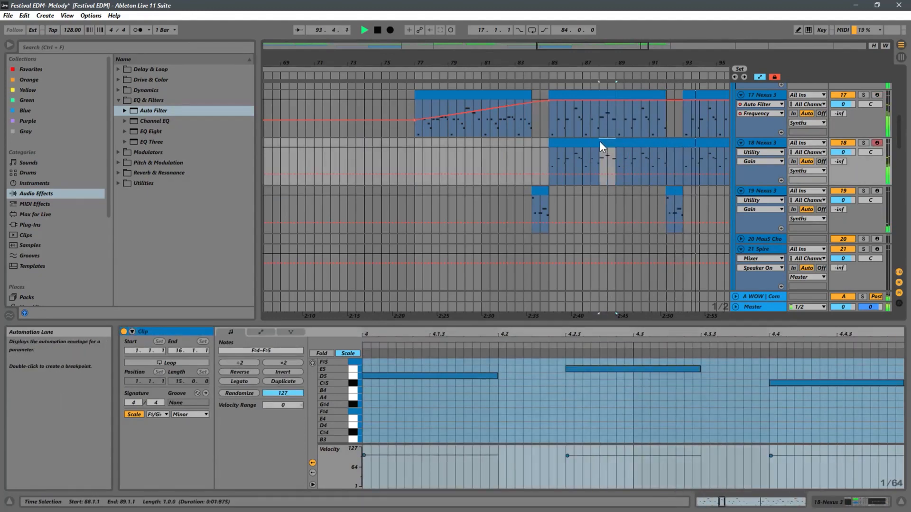
Step: Replace the bar 92 clip on Nexus 3 track 19 with the melody slice from bar 88 of track 18
click(673, 191)
click(662, 203)
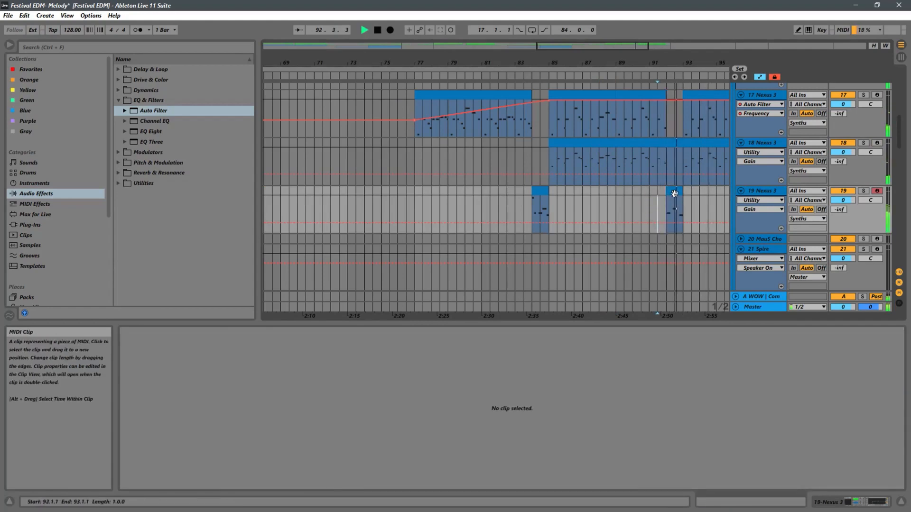
click(674, 193)
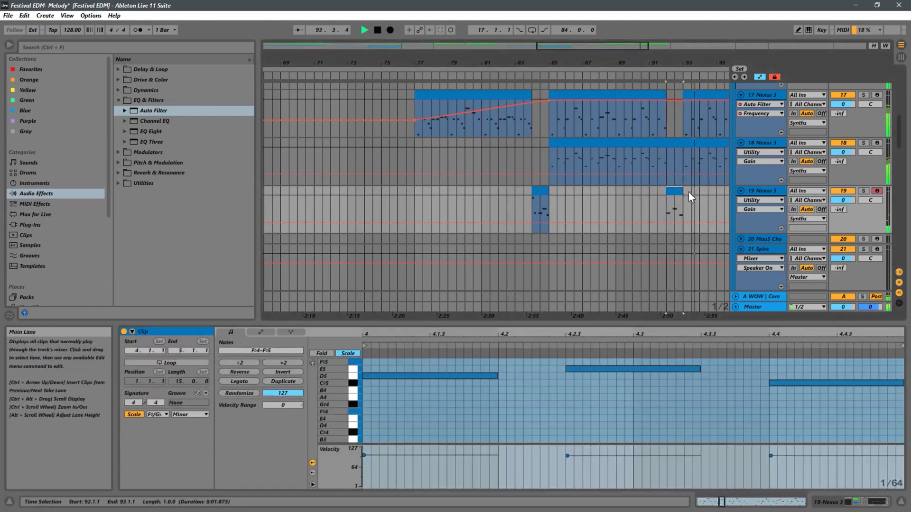
Step: Copy the bar 92 melody slice from track 19 to track 17 and transpose the copy down one octave
click(677, 191)
key(Up)
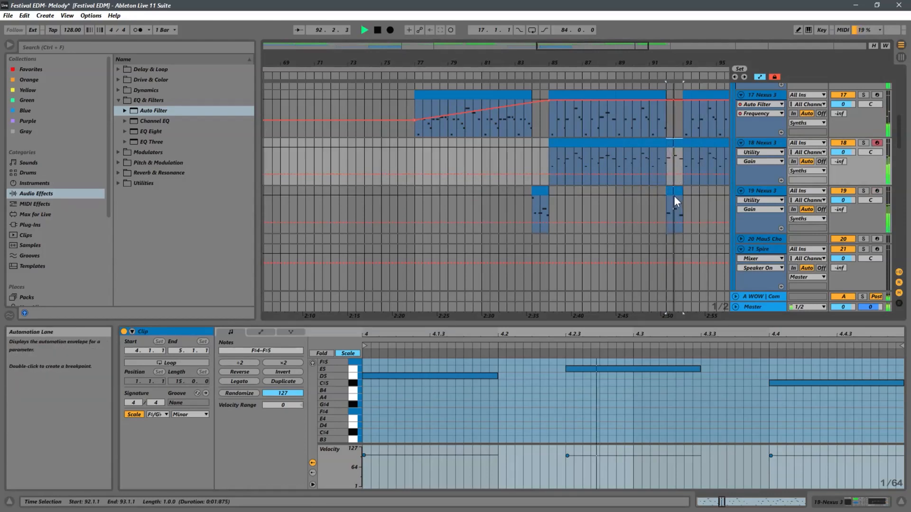
key(Up)
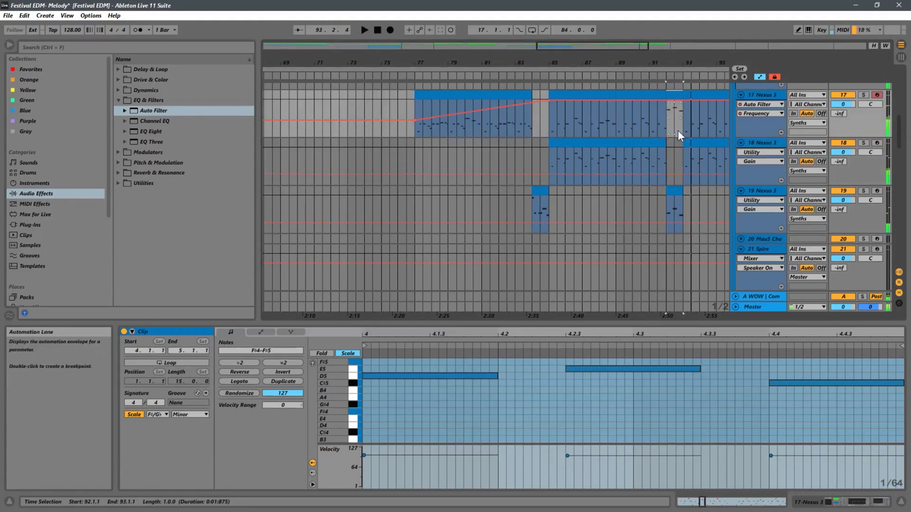
click(648, 389)
key(ctrl+a)
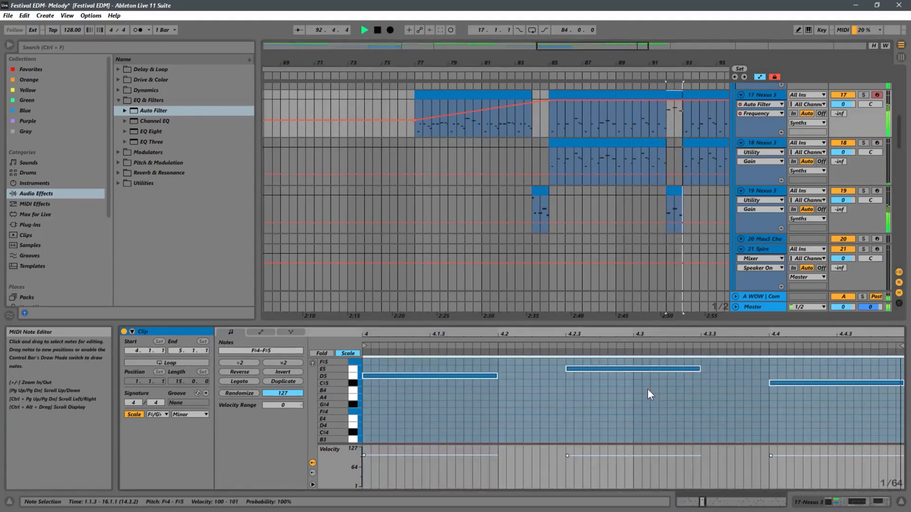
key(shift+Down)
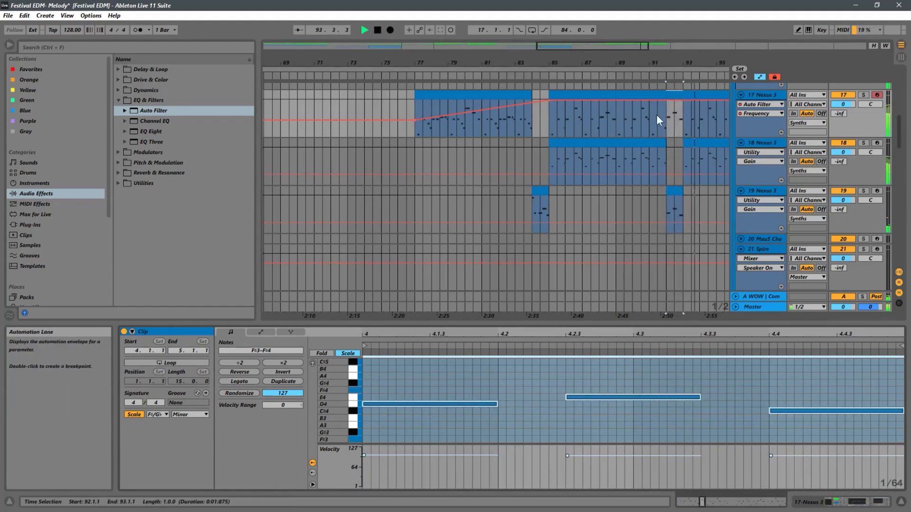
Step: Try the octave-lowered slice at bar 84 on tracks 17 and 19, and play the chorus from there
drag(677, 96, 537, 97)
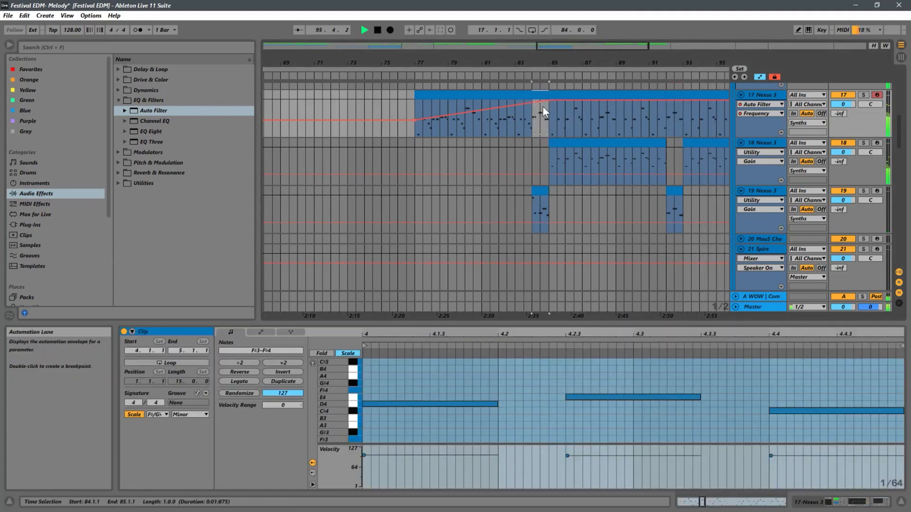
click(532, 192)
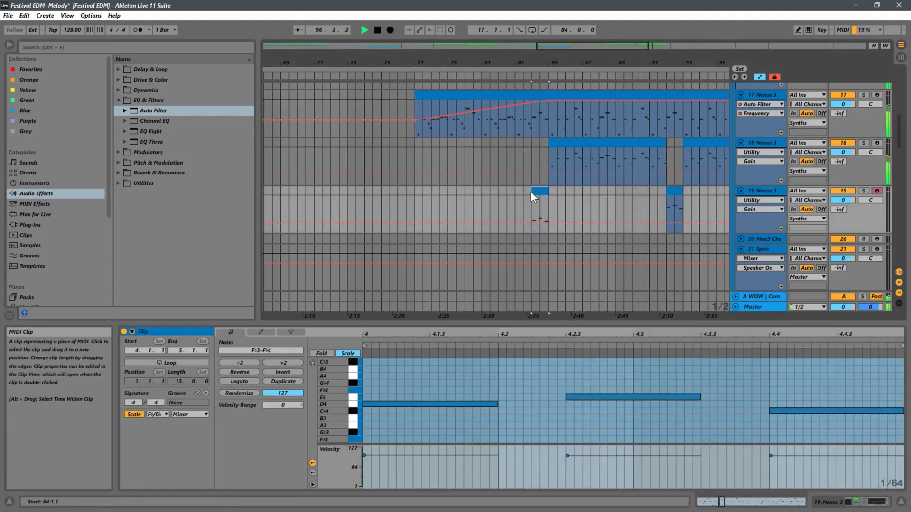
click(530, 154)
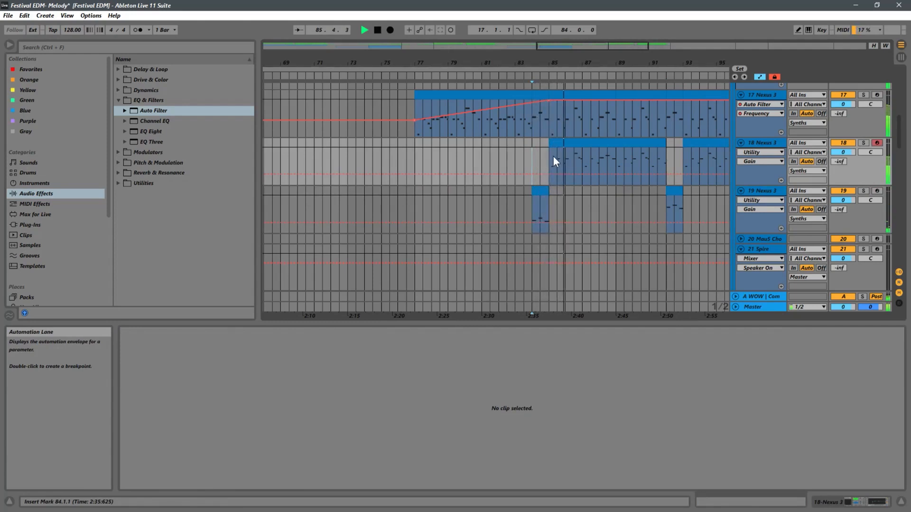
scroll(592, 169, down, 3)
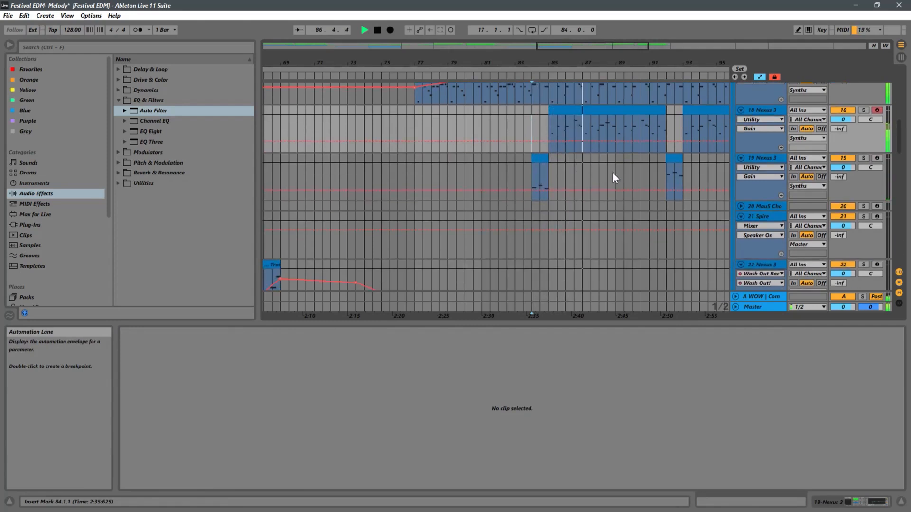
scroll(612, 172, up, 4)
drag(667, 63, 520, 48)
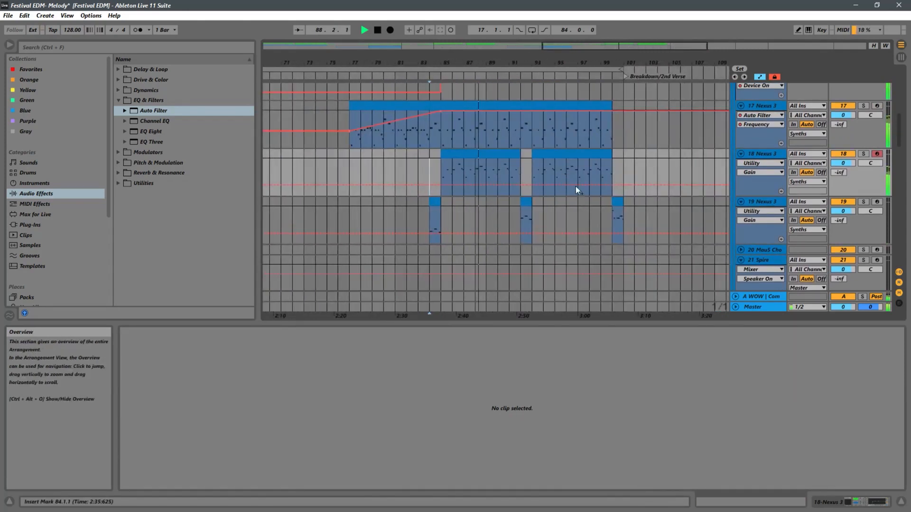
Step: Replace the track 19 clips at bars 100 and 84 with copies of its bar 92 clip, temporarily soloing the track to check them
click(528, 196)
drag(528, 198, 614, 198)
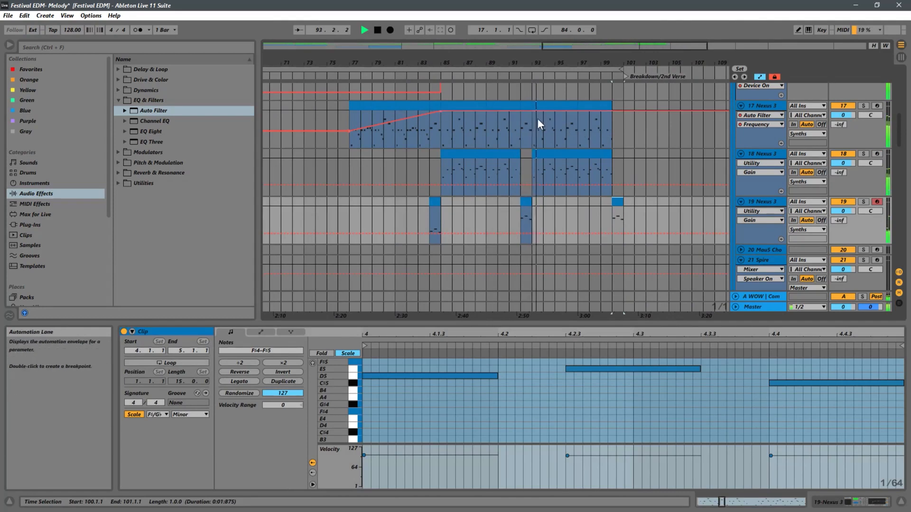
click(863, 201)
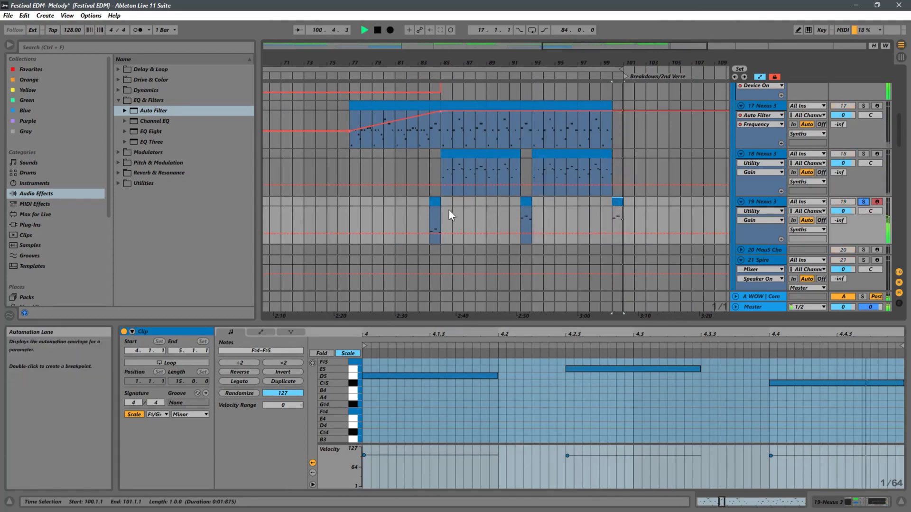
key(space)
drag(525, 203, 433, 201)
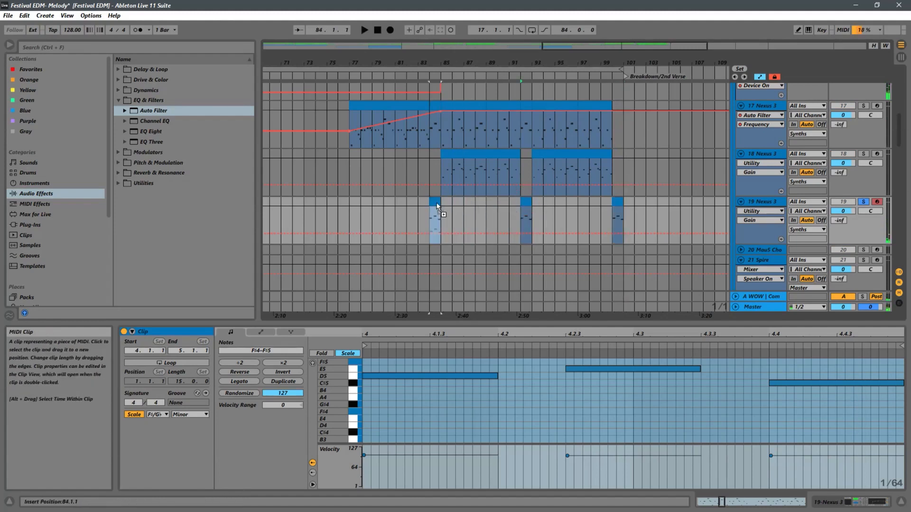
key(space)
click(865, 202)
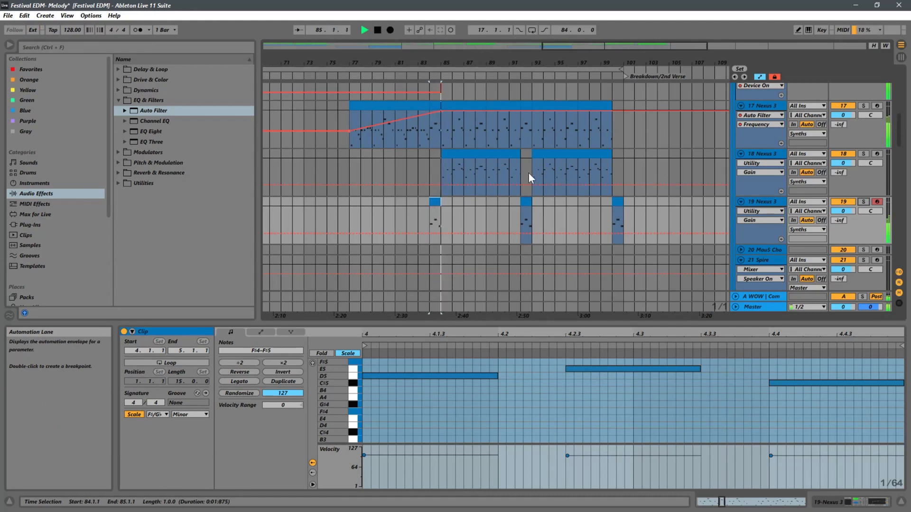
Step: Delete the slice copies in bars 84 and 92 of Nexus 3 track 17
click(437, 105)
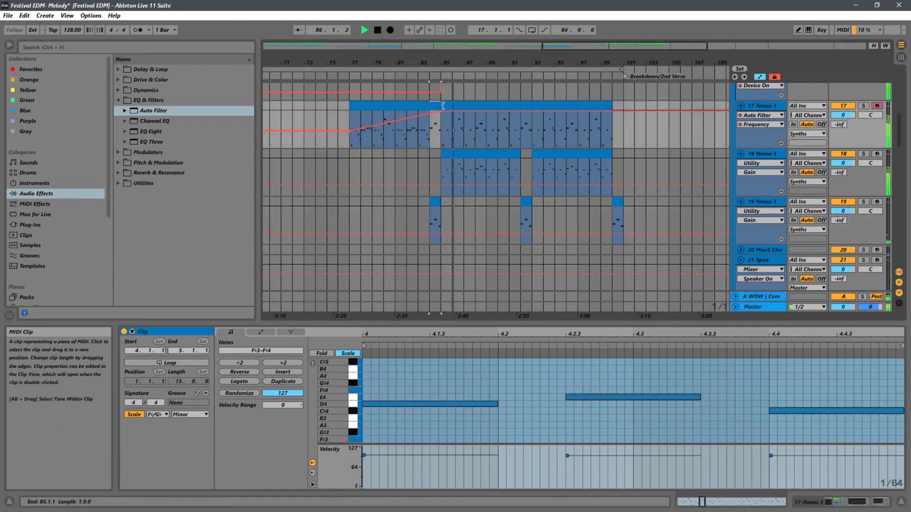
drag(437, 106, 526, 106)
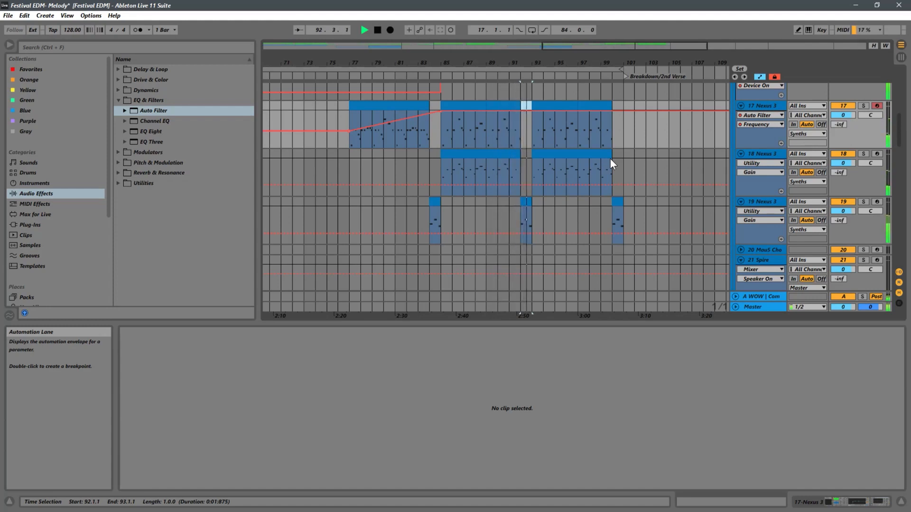
Step: Listen to the end of the second chorus and again from bar 77 while examining the drum and melody tracks across the arrangement
click(768, 204)
scroll(656, 138, up, 5)
scroll(652, 138, up, 10)
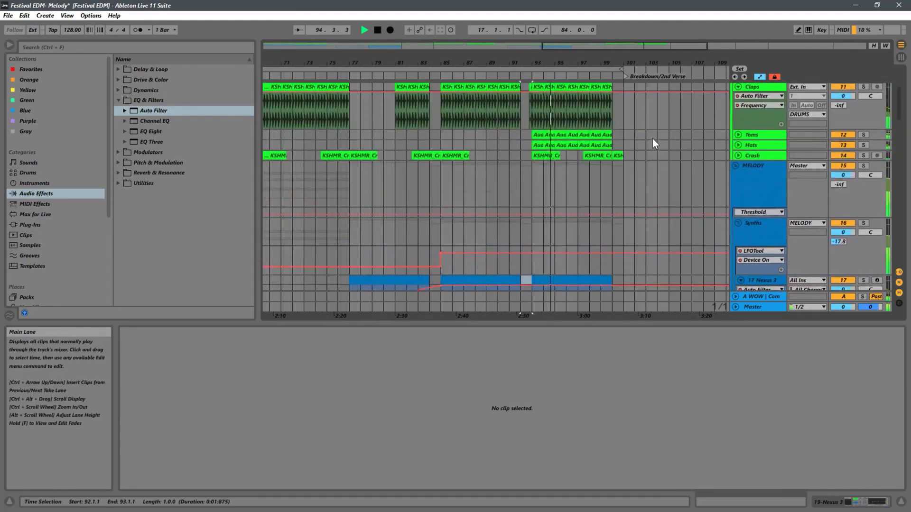
scroll(651, 138, down, 7)
scroll(651, 138, down, 8)
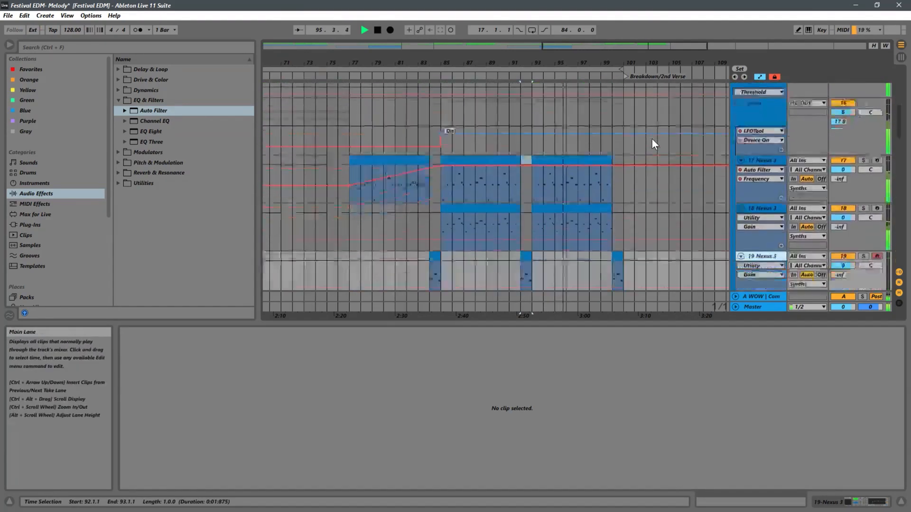
drag(441, 63, 441, 47)
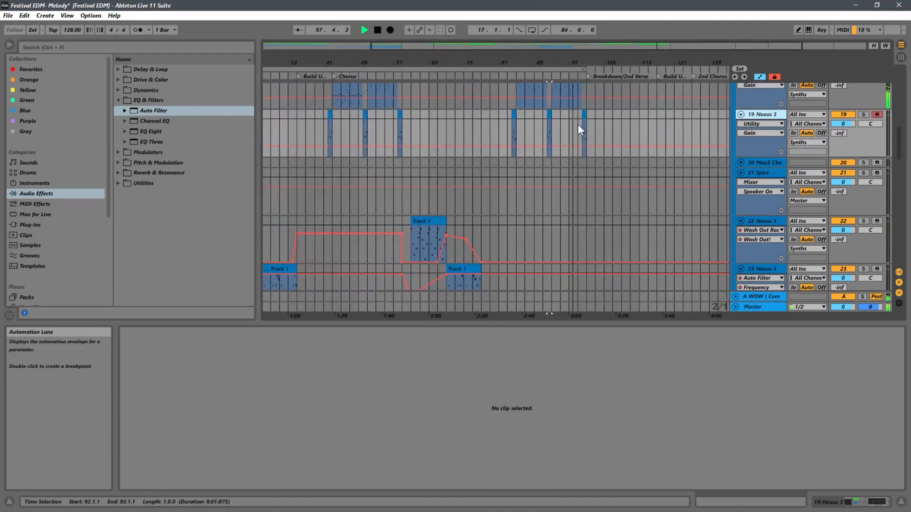
scroll(483, 137, up, 2)
scroll(483, 137, up, 1)
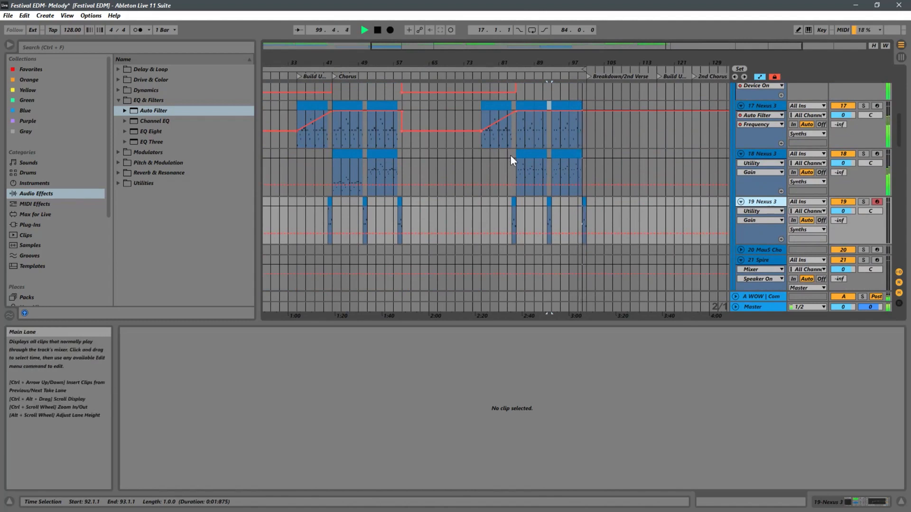
click(483, 160)
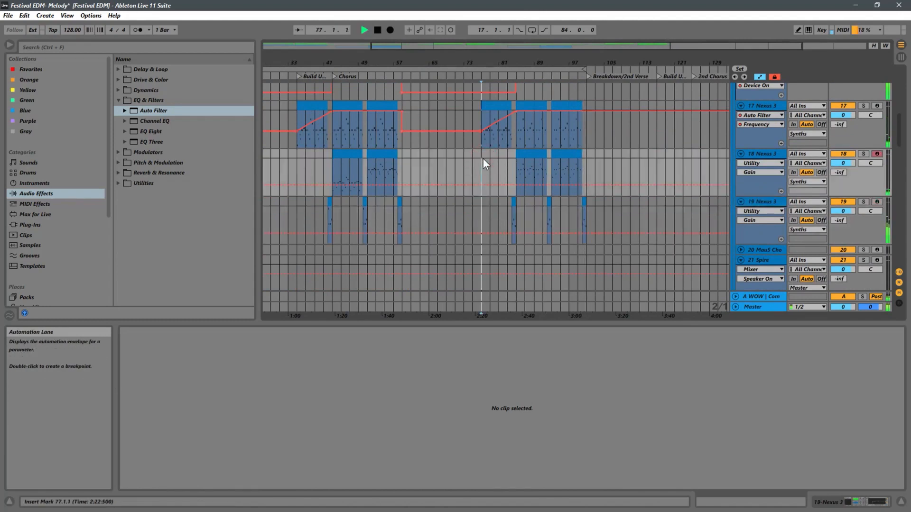
drag(488, 60, 495, 25)
scroll(584, 133, down, 6)
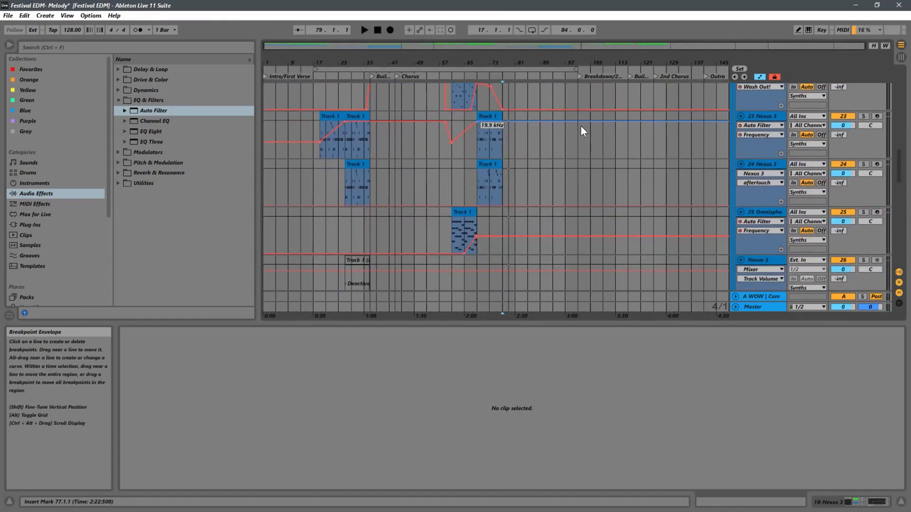
Step: Enlarge the arrangement area, return to bar 1 and look over all tracks from the synths up to the drums
drag(503, 324, 502, 384)
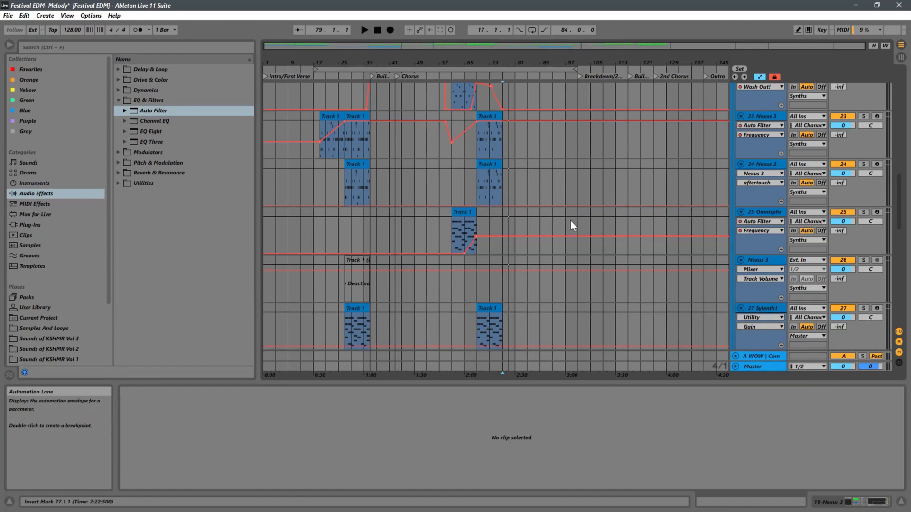
click(264, 221)
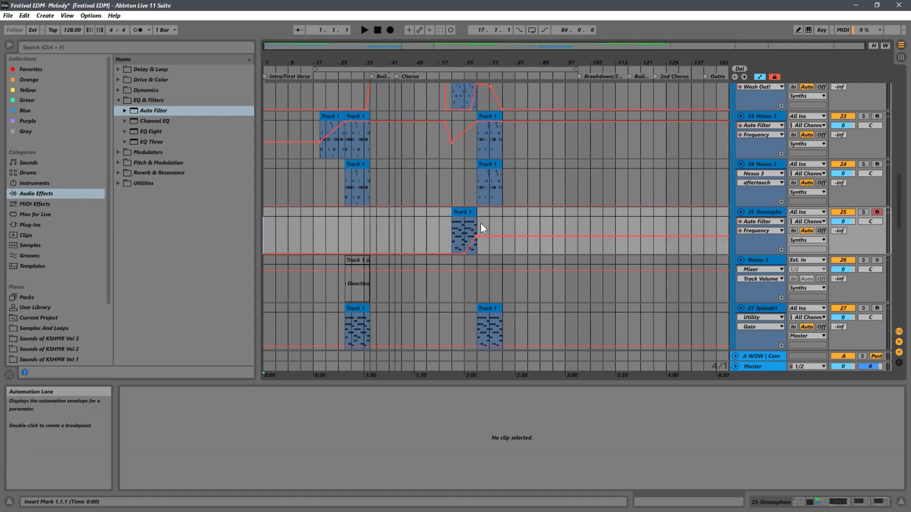
scroll(481, 223, up, 3)
scroll(485, 223, up, 10)
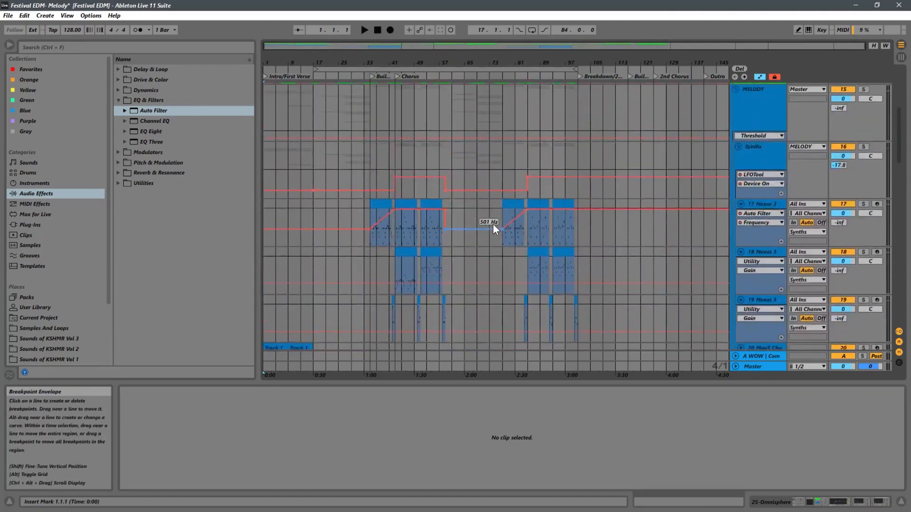
scroll(497, 227, up, 3)
scroll(500, 223, down, 5)
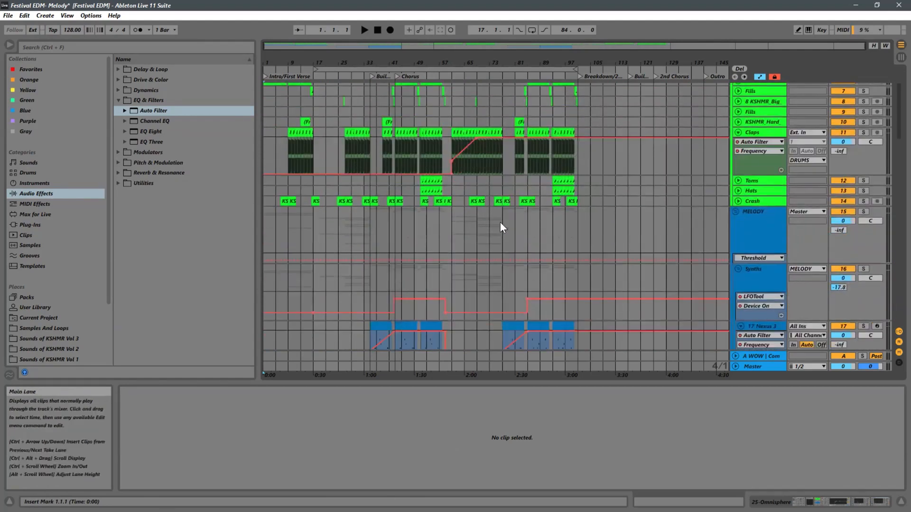
scroll(499, 221, up, 5)
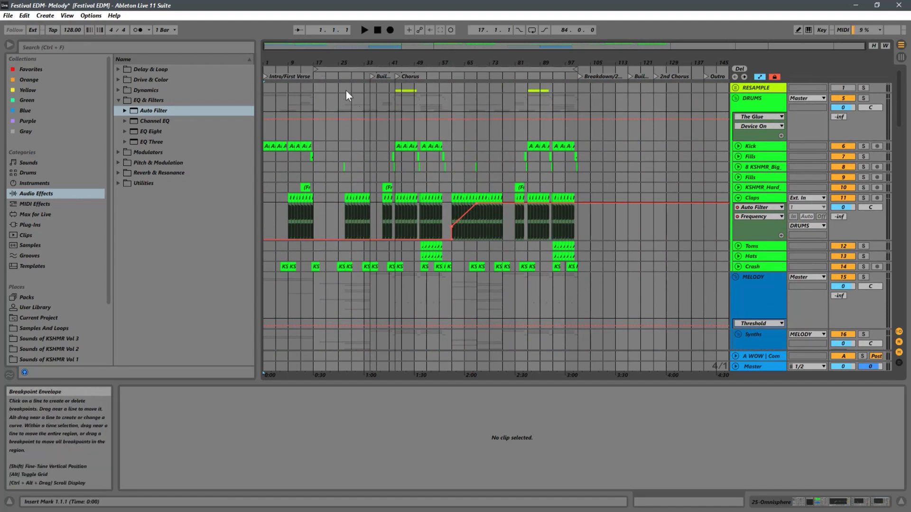
Step: Set the loop region to the second half of the first verse, starting at bar 9 with a length of 8 bars
drag(273, 70, 266, 69)
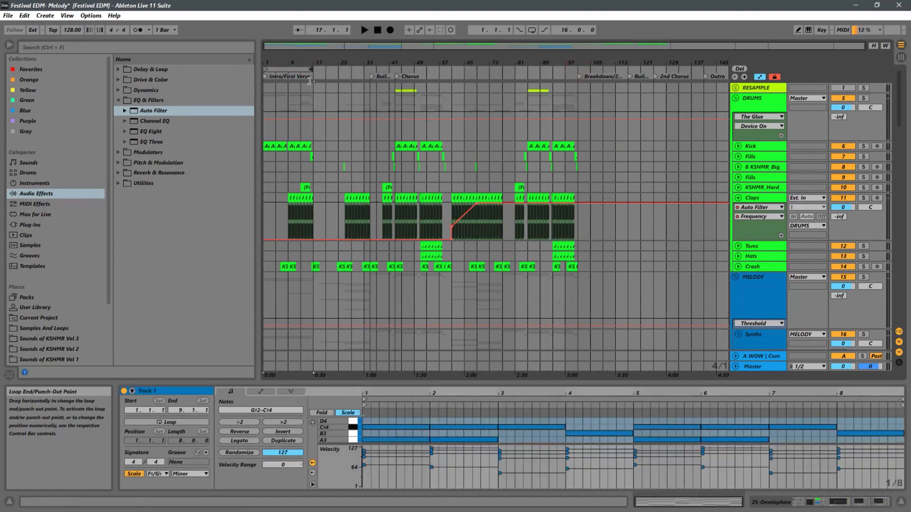
click(279, 69)
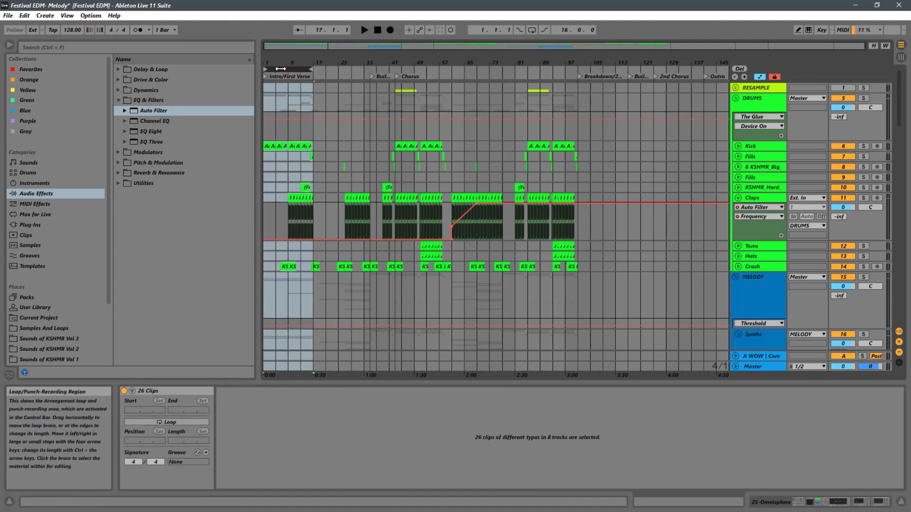
drag(280, 69, 298, 69)
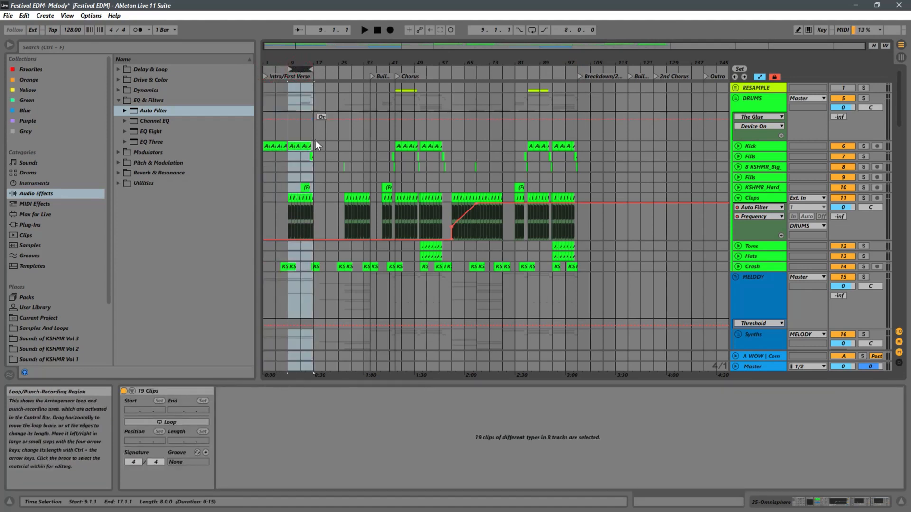
click(264, 220)
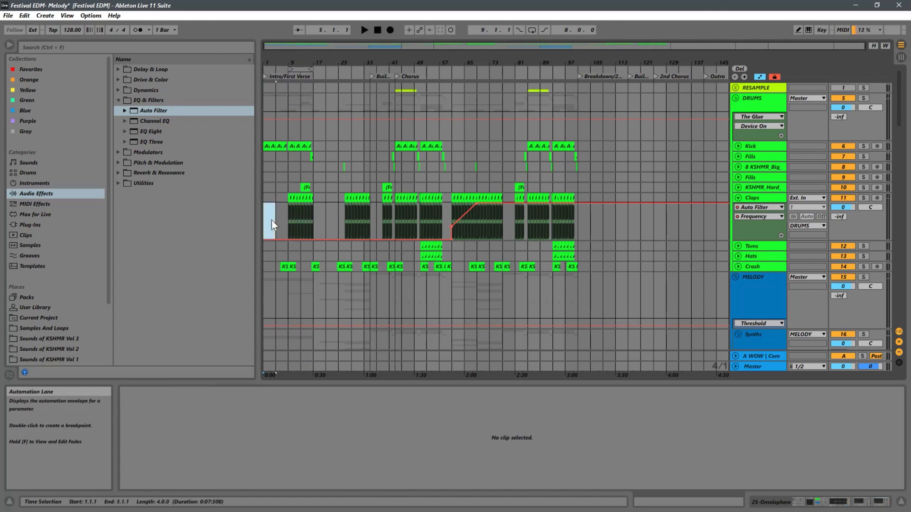
drag(271, 220, 303, 217)
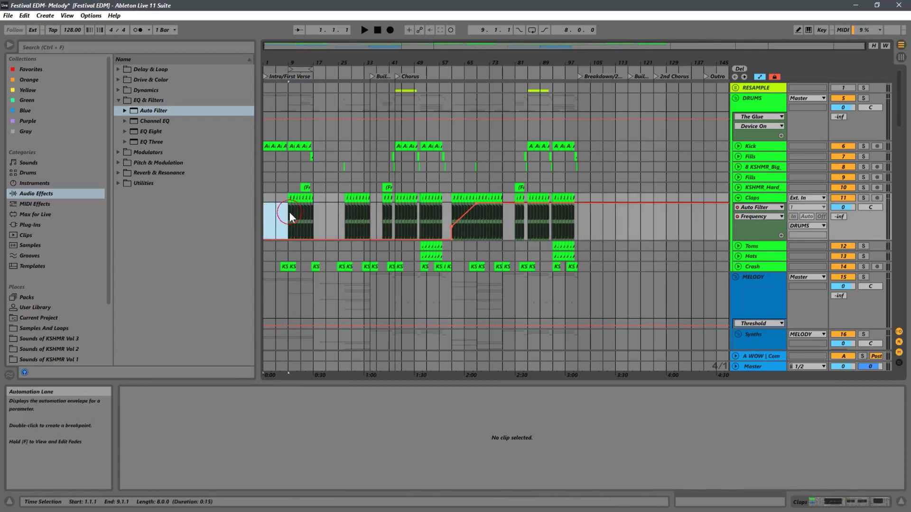
click(289, 212)
click(316, 222)
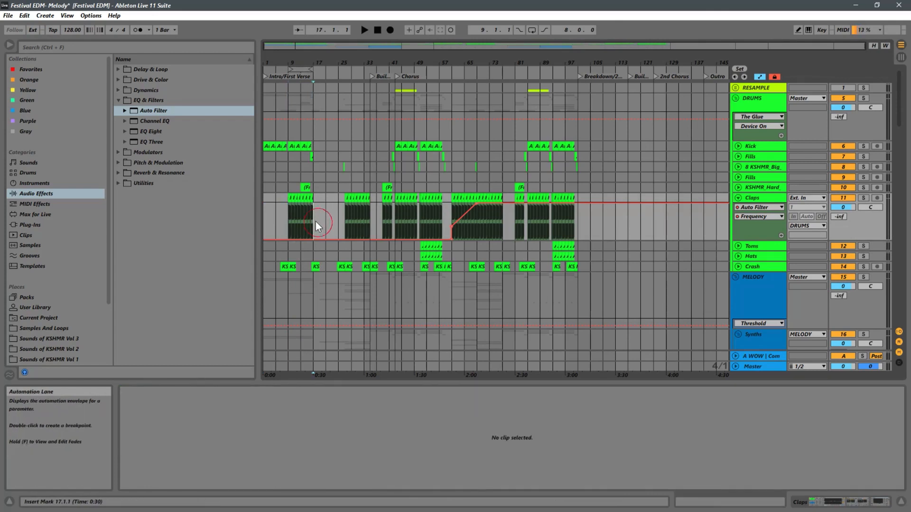
Step: Copy the eight bars of the loop region starting at bar 9 and paste them as inserted time at bar 101
click(303, 70)
right_click(303, 69)
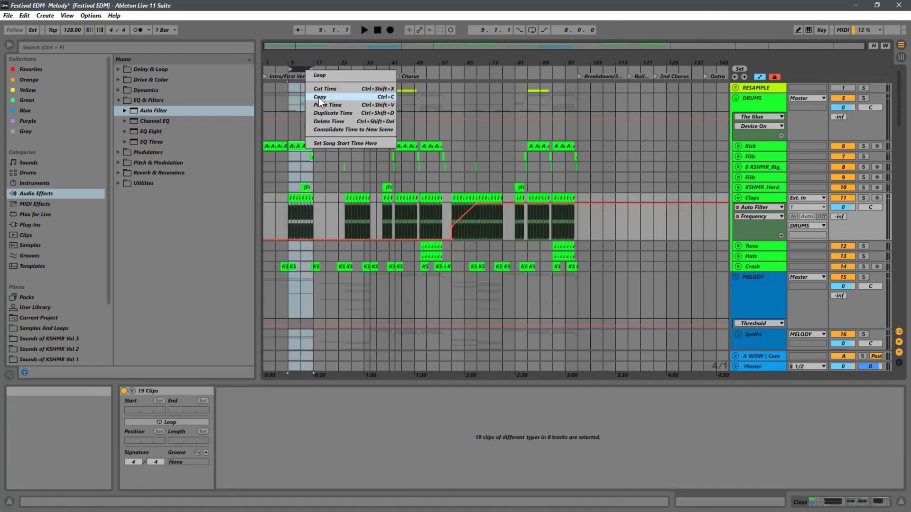
click(341, 97)
click(577, 225)
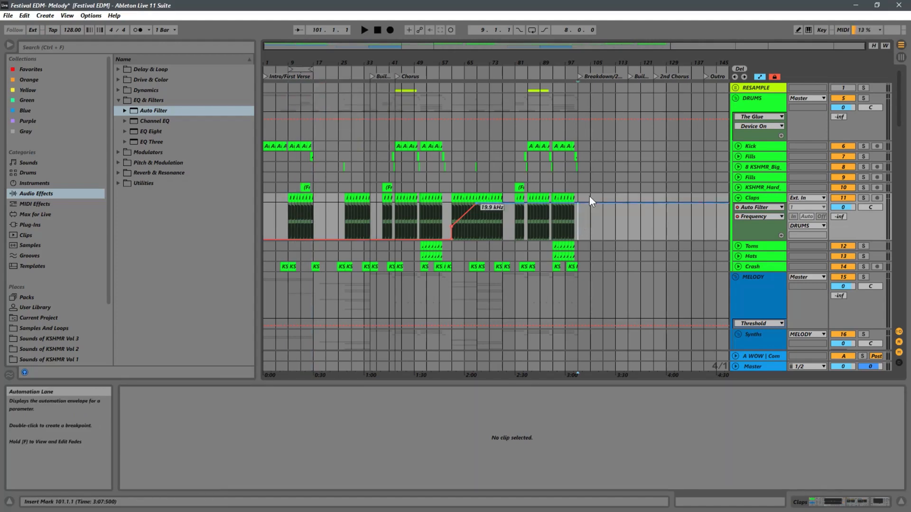
click(579, 95)
drag(579, 63, 557, 151)
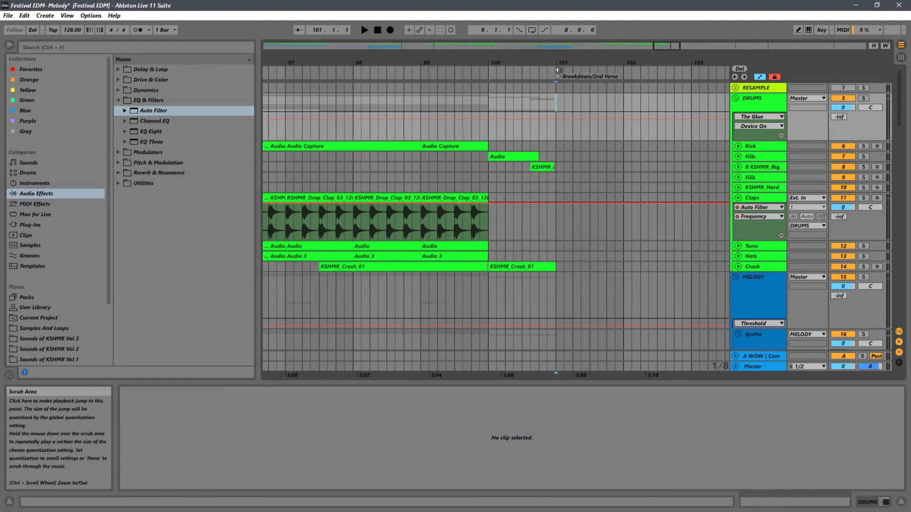
right_click(558, 70)
click(560, 67)
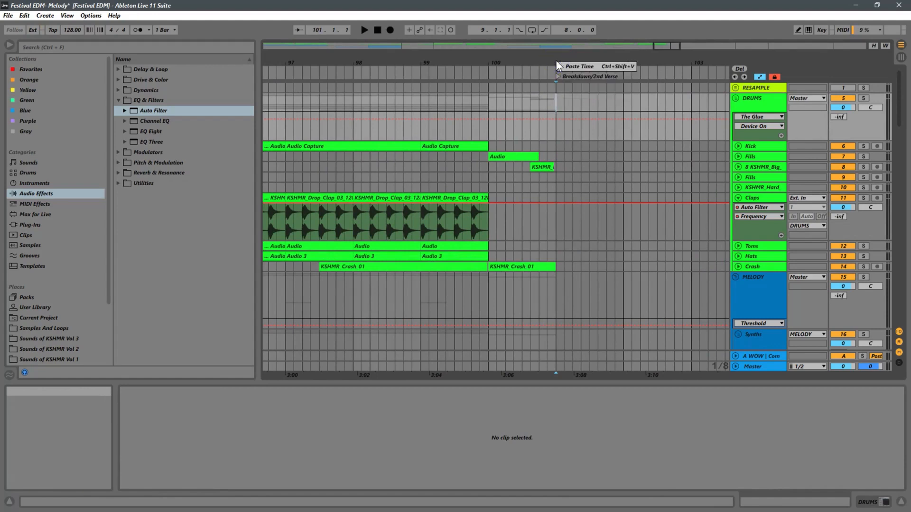
Step: Play from bar 100 into the pasted section and look over its drum, Spire and Nexus 3 clips
click(491, 169)
key(space)
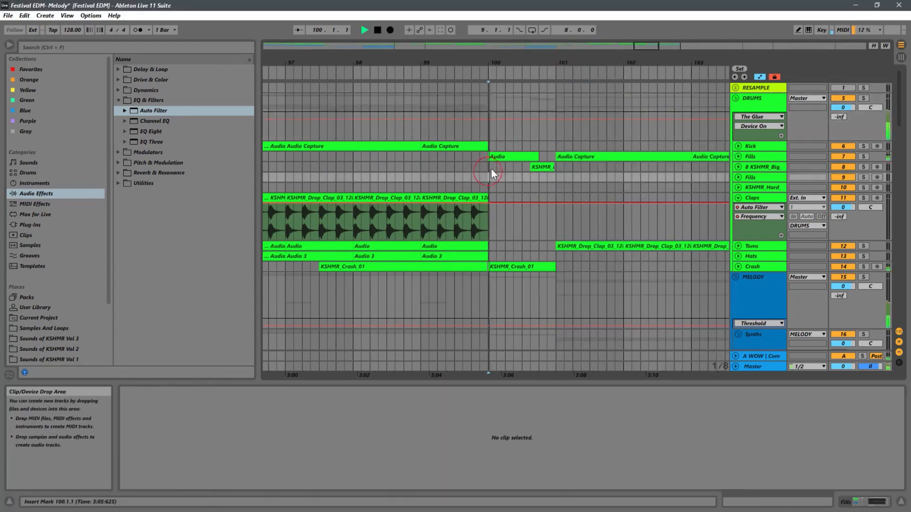
drag(573, 64, 512, 39)
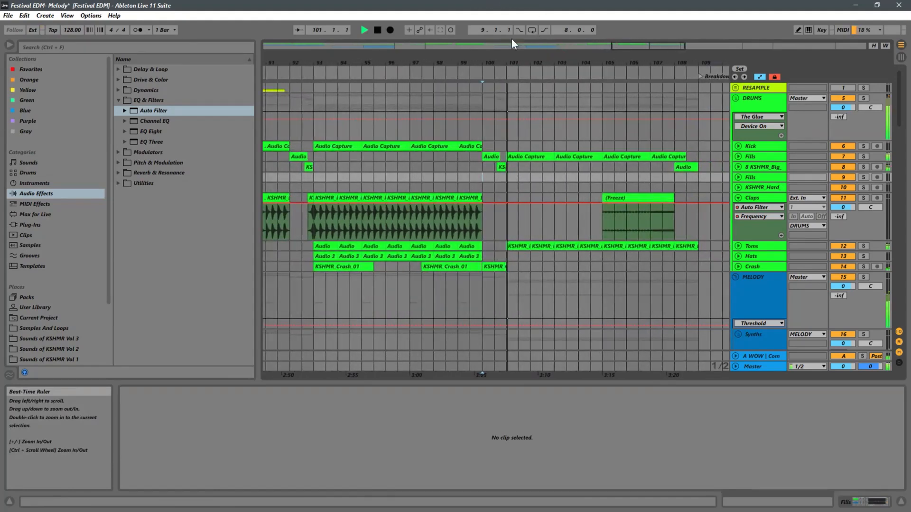
drag(609, 66, 430, 28)
scroll(545, 225, down, 8)
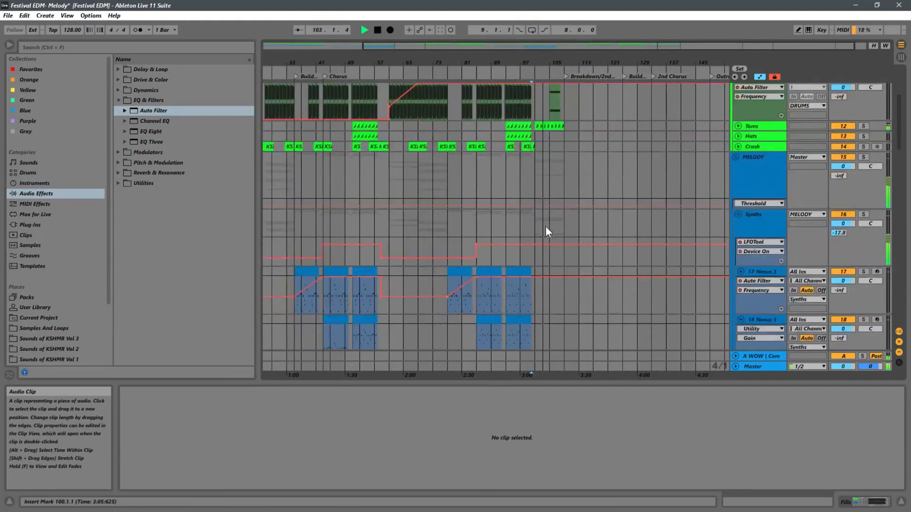
scroll(559, 250, down, 3)
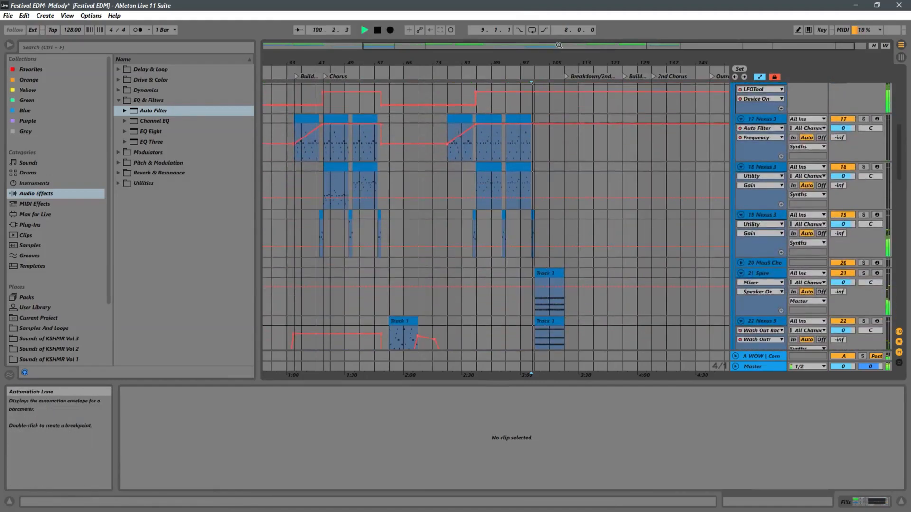
drag(533, 64, 532, 139)
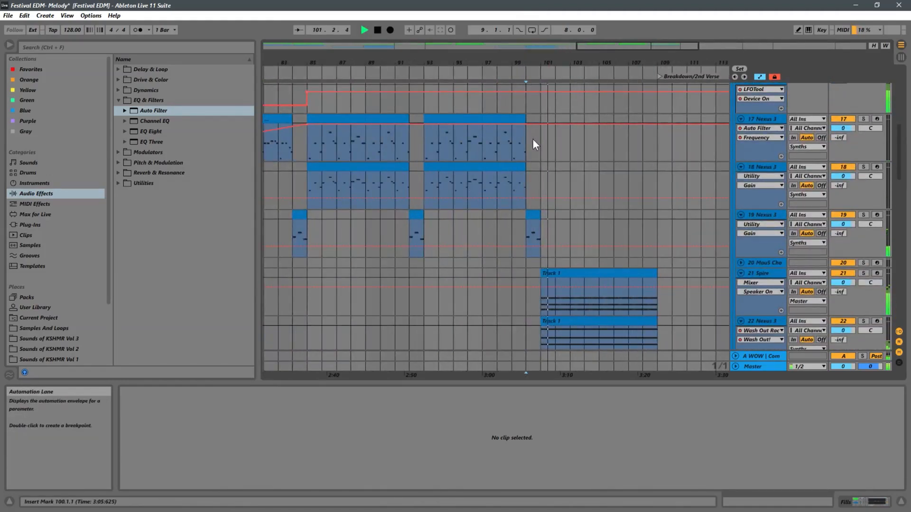
Step: Replay the transition from bar 100, soloing Spire track 21 and the Melody and Synths groups to compare their sound
scroll(623, 210, down, 2)
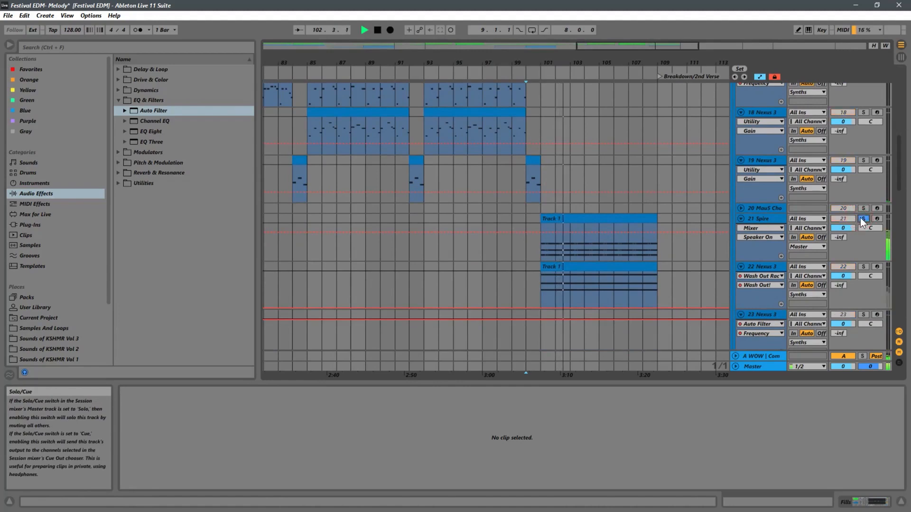
click(534, 192)
scroll(612, 203, up, 3)
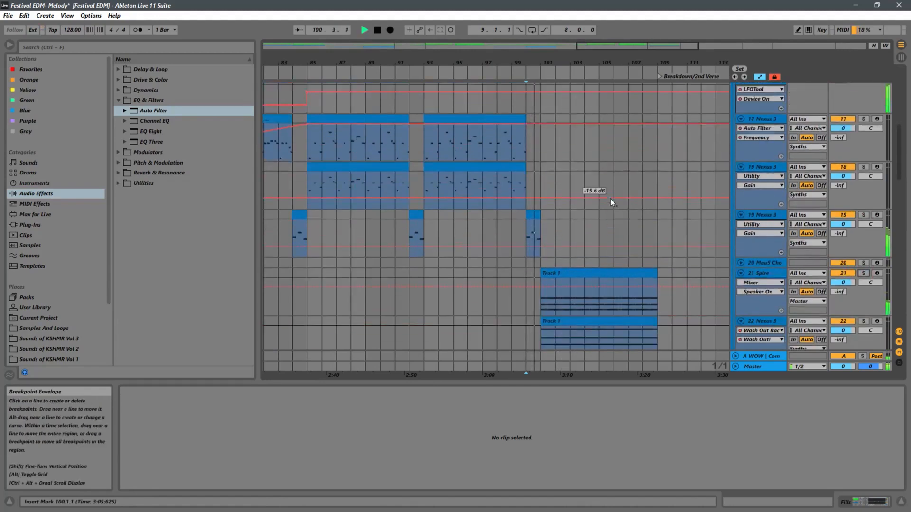
scroll(610, 199, up, 1)
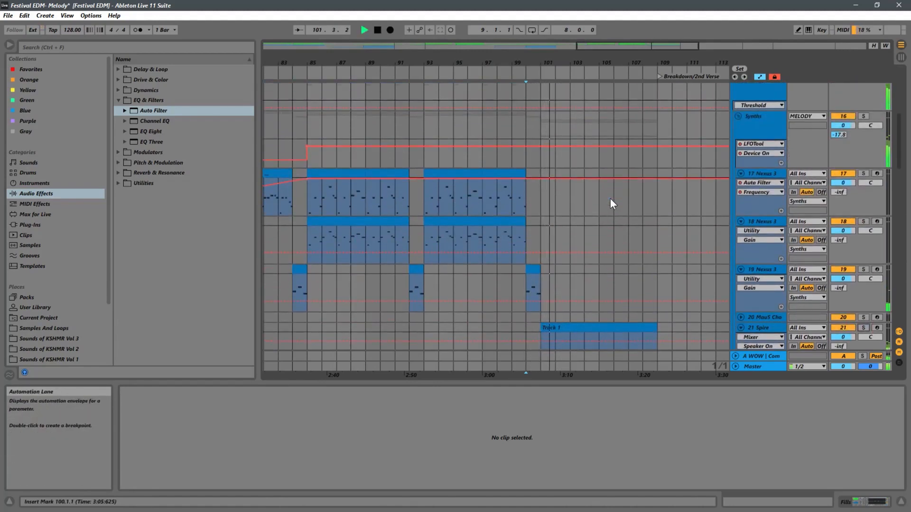
scroll(712, 182, up, 2)
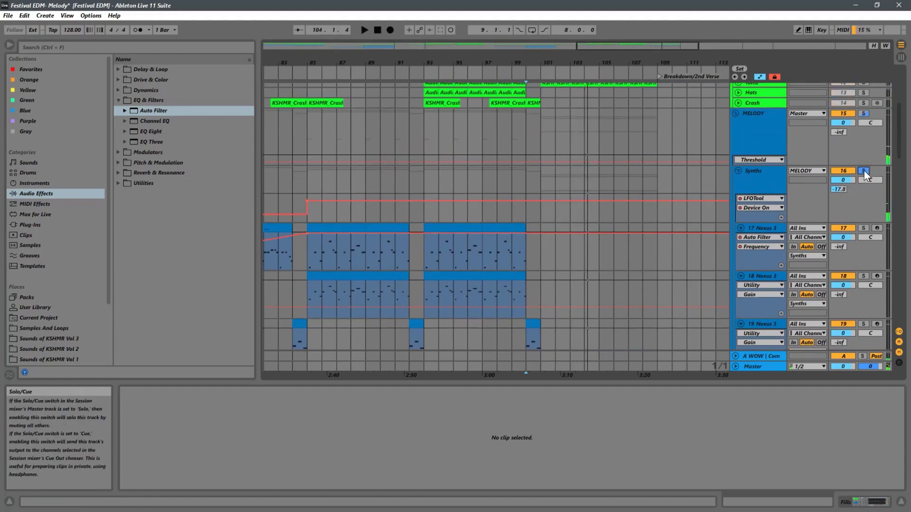
Step: Try delaying the Synths group's LFOTool switch-on automation from bar 85 to bar 93 and play from bar 85
scroll(537, 123, down, 5)
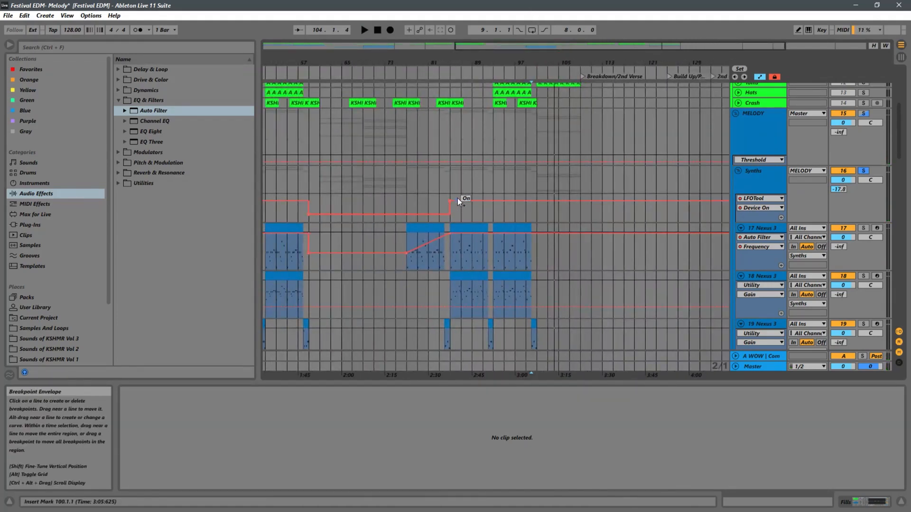
drag(451, 198, 493, 205)
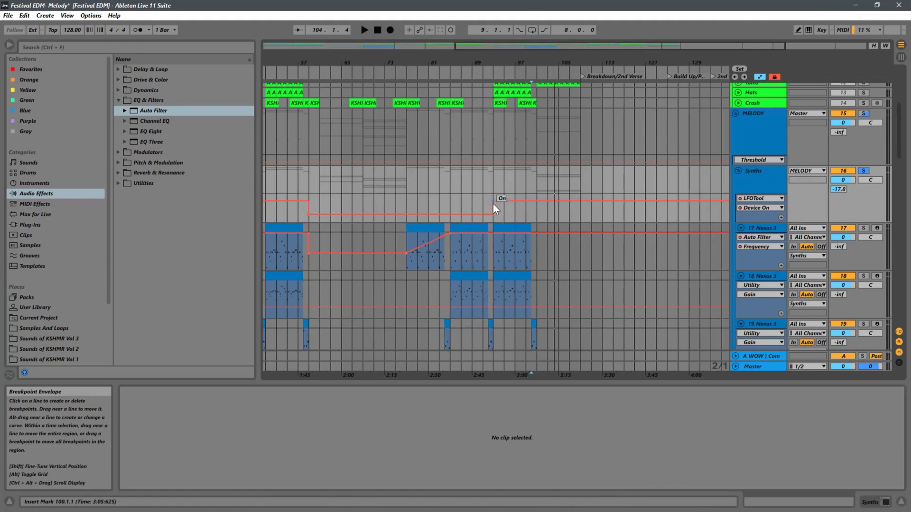
click(454, 203)
key(space)
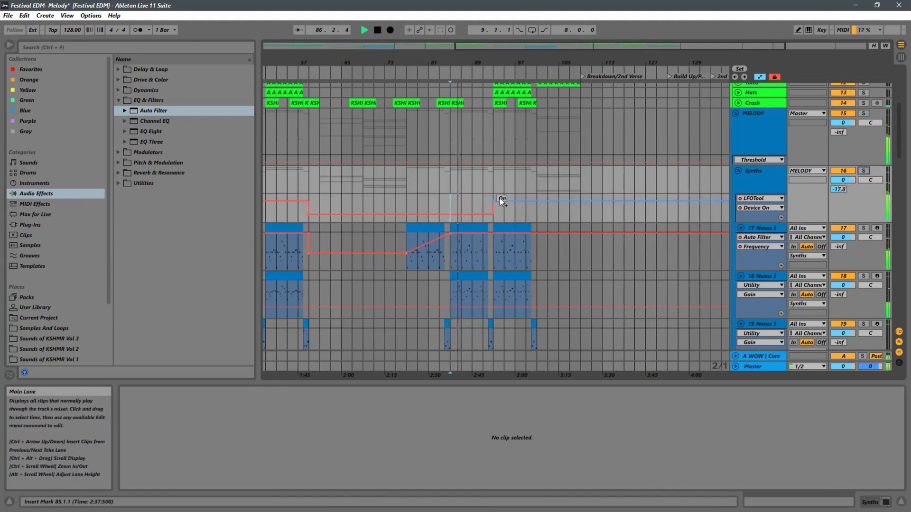
drag(500, 198, 454, 204)
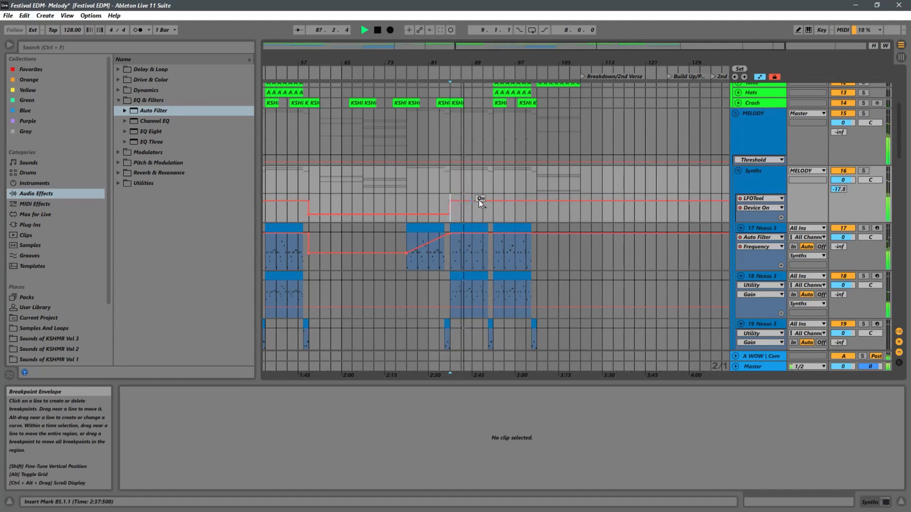
Step: Listen from bar 99 into the pasted section while examining the Nexus 3, Spire and Synths group tracks
scroll(480, 199, down, 10)
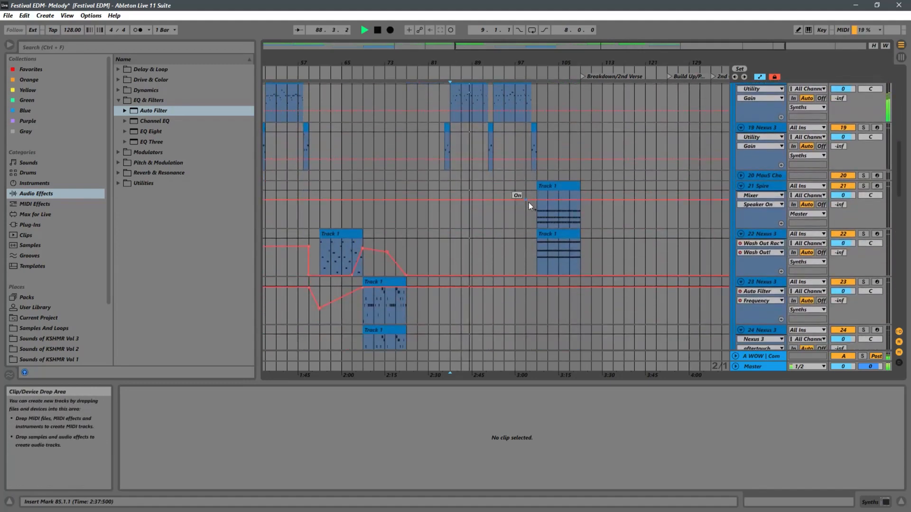
click(527, 216)
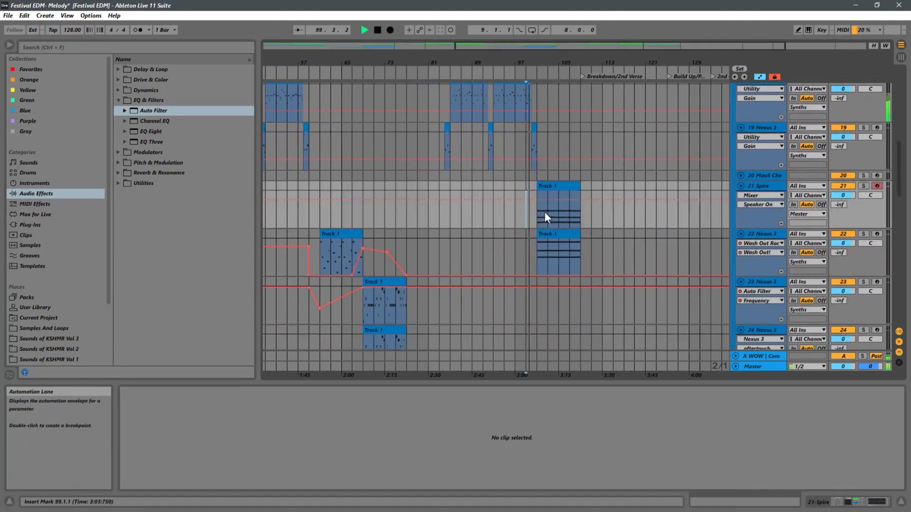
scroll(545, 212, up, 5)
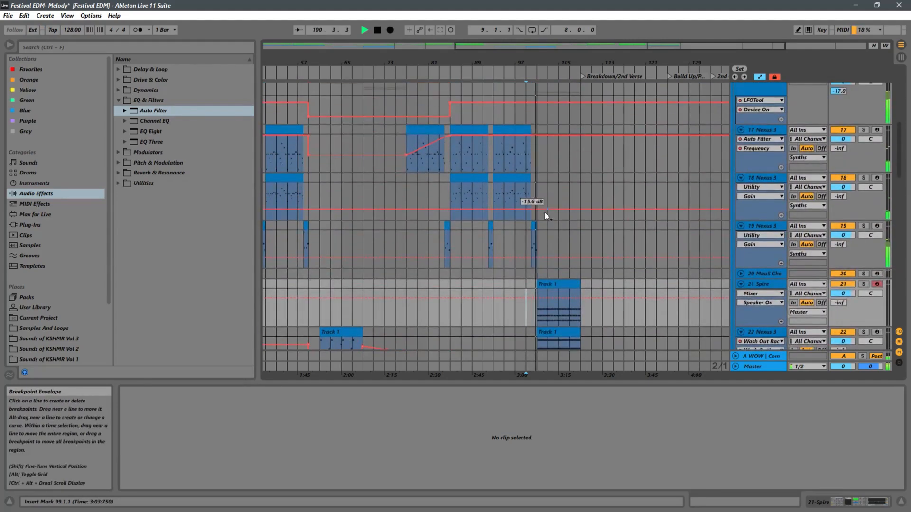
scroll(577, 200, up, 4)
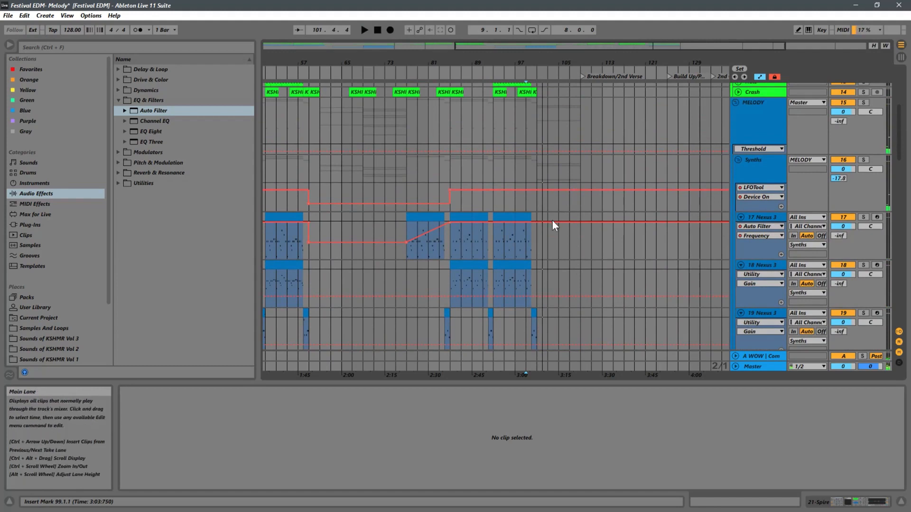
key(space)
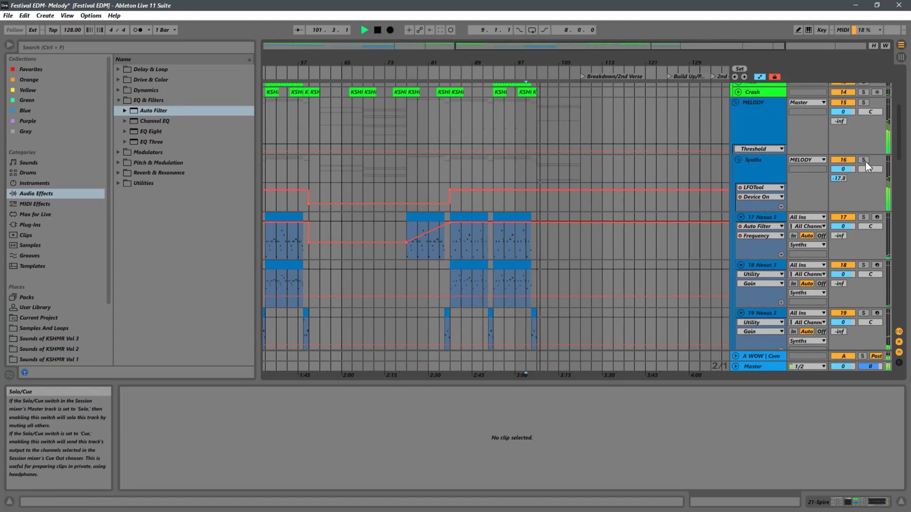
scroll(865, 162, down, 3)
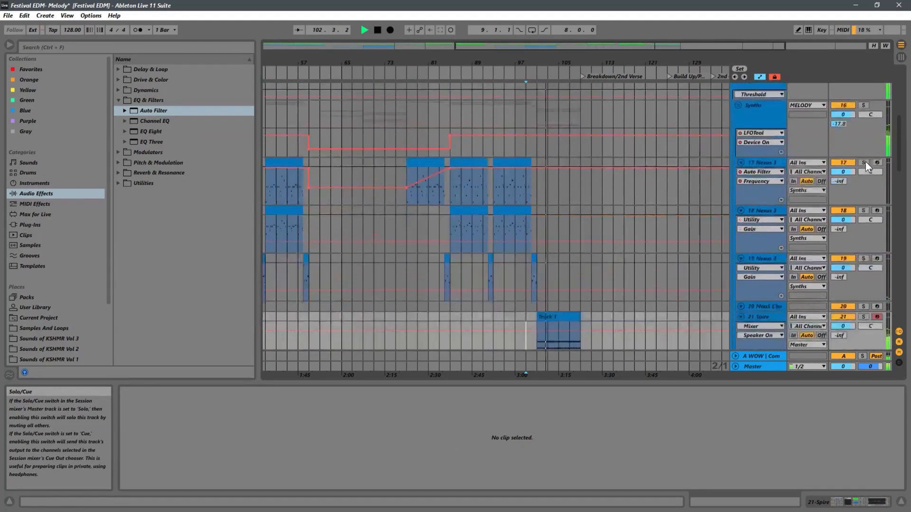
scroll(865, 162, up, 2)
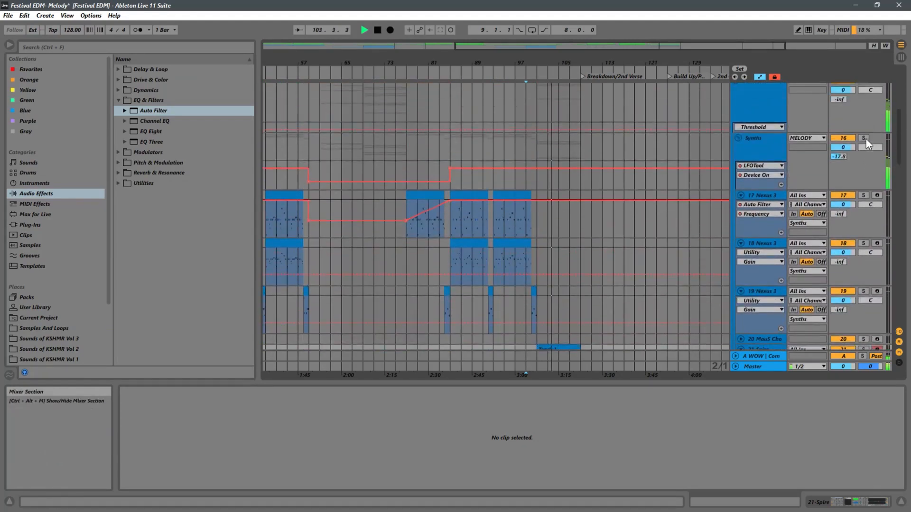
Step: Solo the Synths group and Nexus 3 track 22 in turn while listening to the pasted section
click(864, 138)
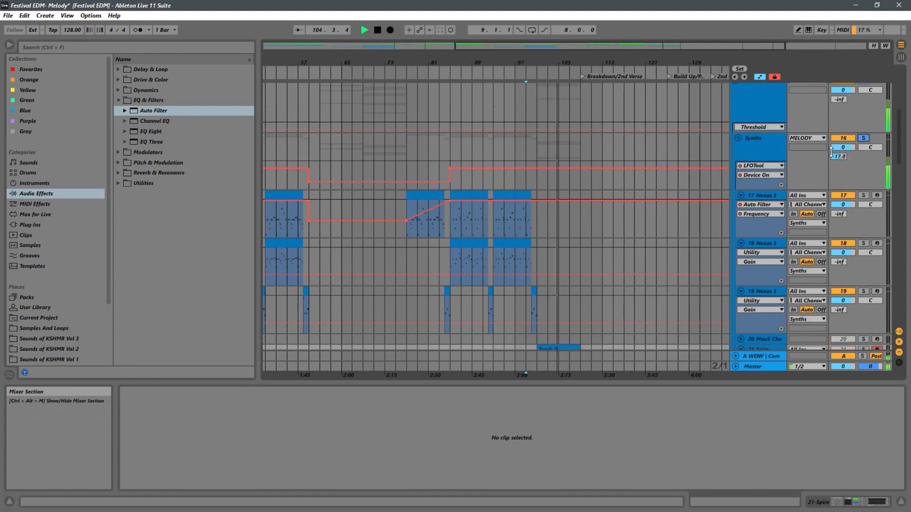
scroll(667, 183, down, 3)
scroll(778, 261, down, 2)
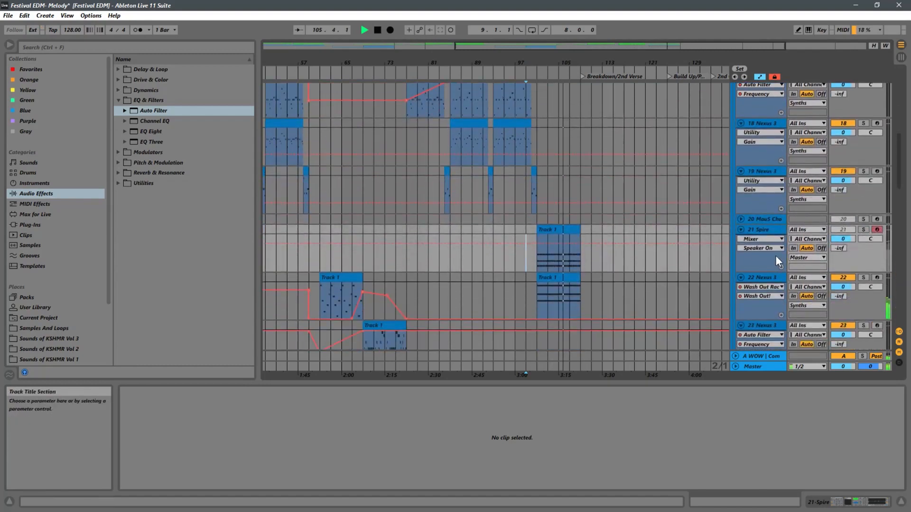
click(863, 278)
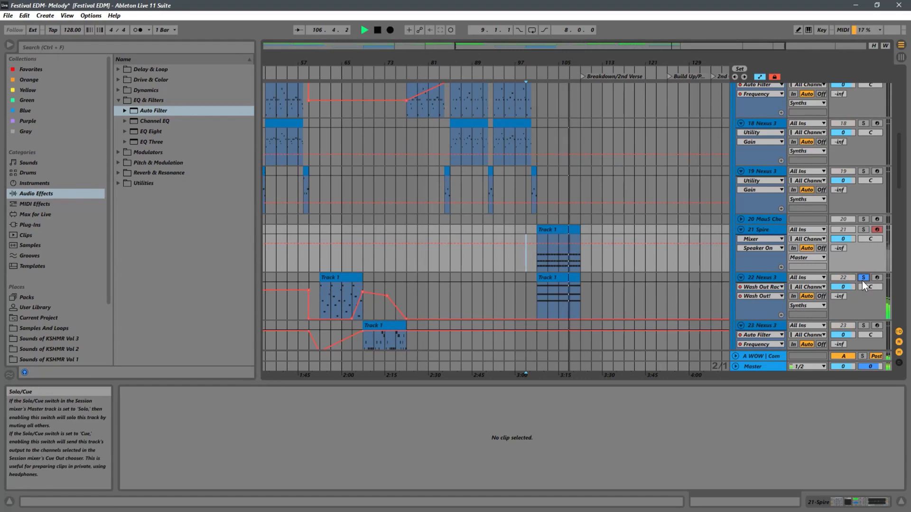
key(space)
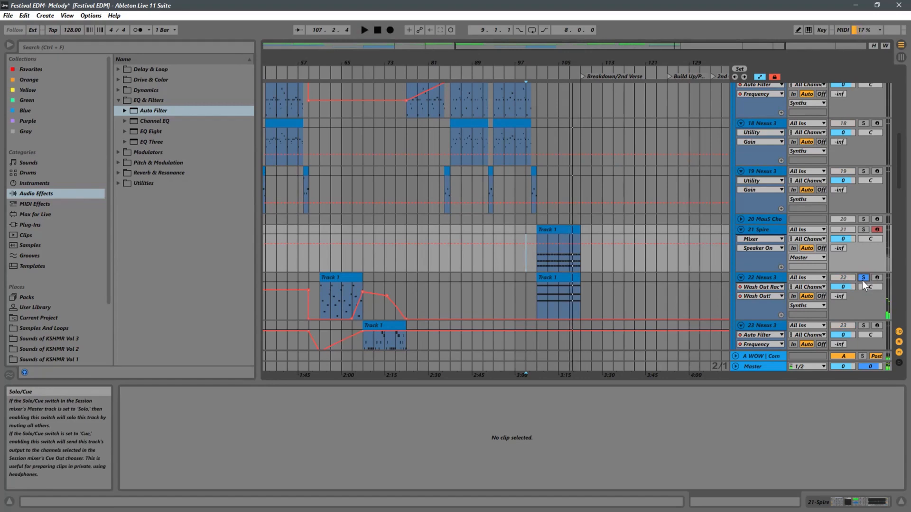
Step: Delete the pasted clip at bar 101 of Nexus 3 track 22
scroll(496, 257, down, 2)
drag(530, 64, 530, 24)
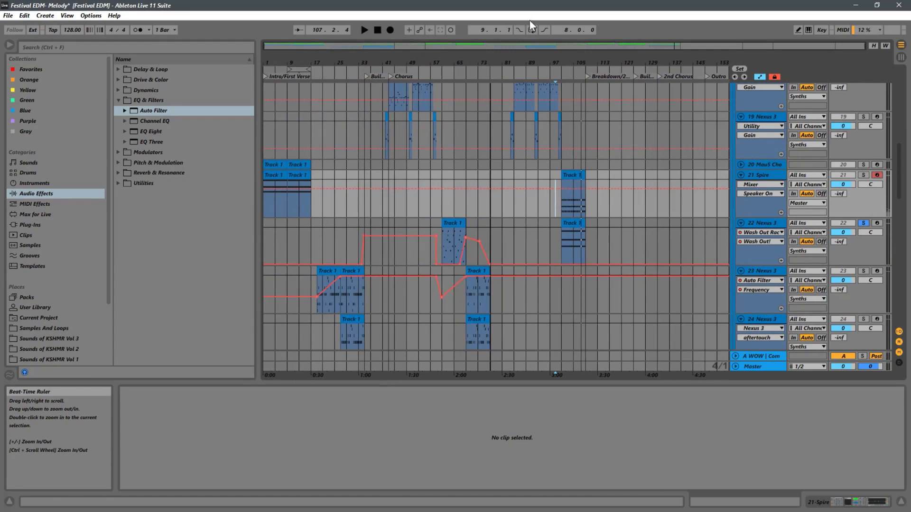
click(574, 227)
key(Delete)
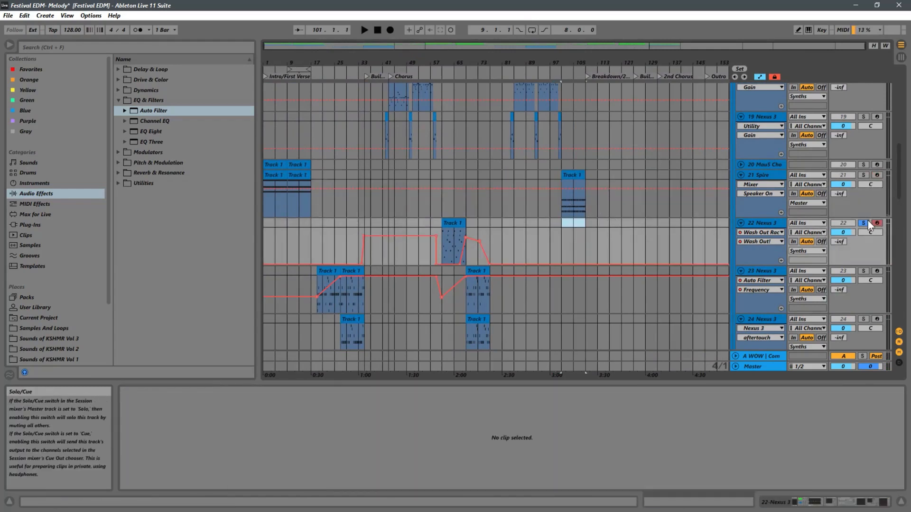
Step: Try removing the Spire track 21 clip at bar 101 and selecting the opening clips on tracks 20 and 21
click(572, 174)
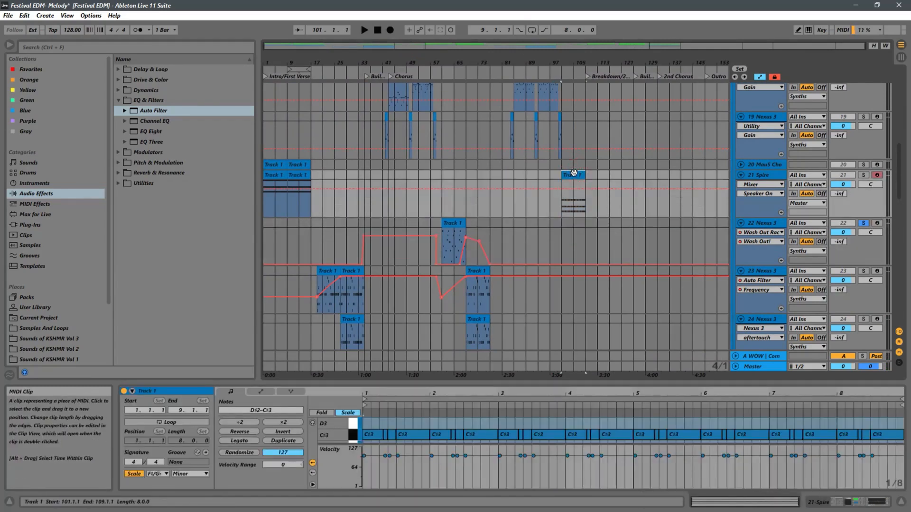
key(ctrl+v)
key(ctrl+z)
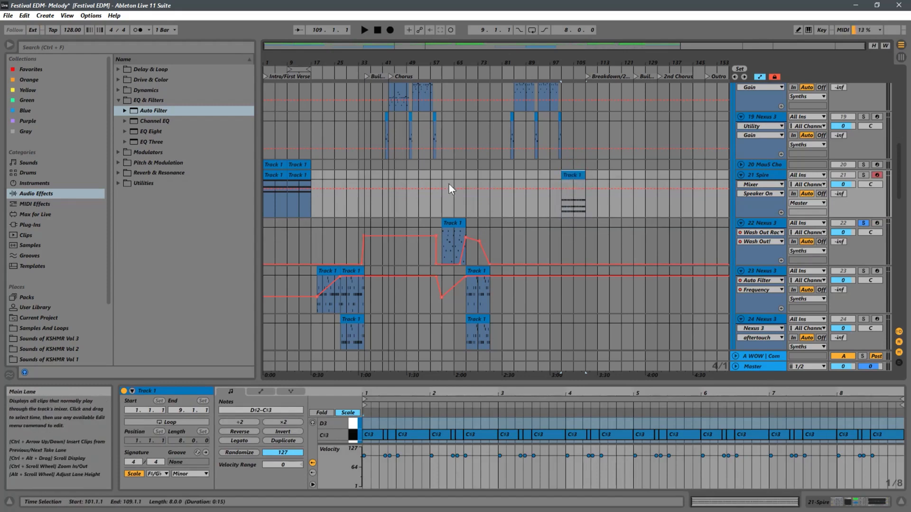
drag(332, 163, 260, 200)
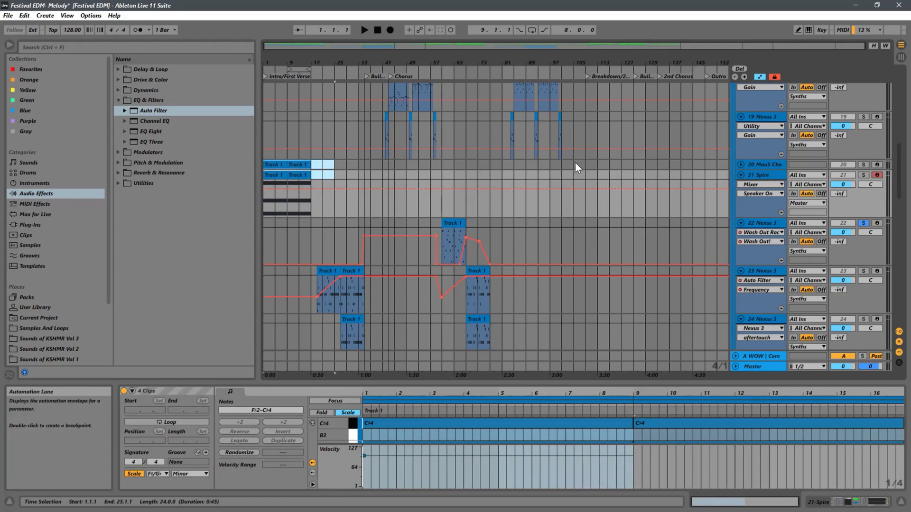
scroll(570, 176, down, 1)
scroll(579, 190, down, 8)
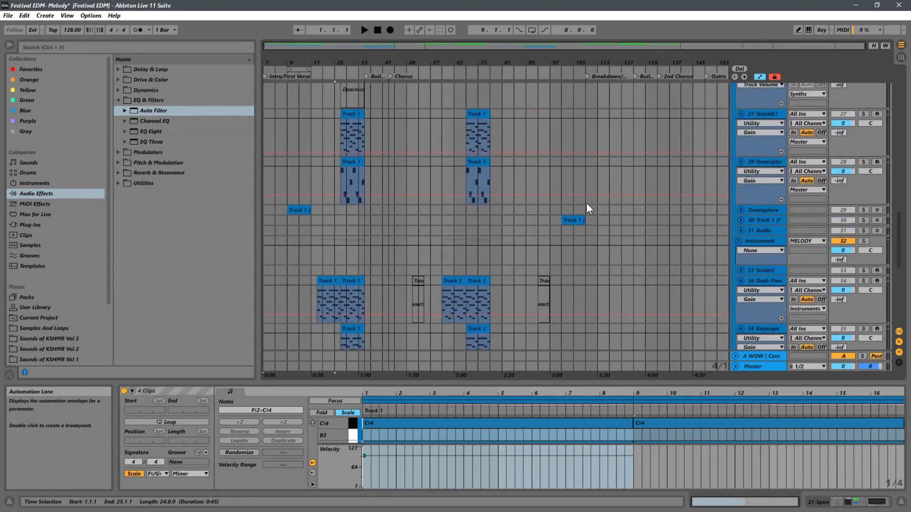
key(ctrl+z)
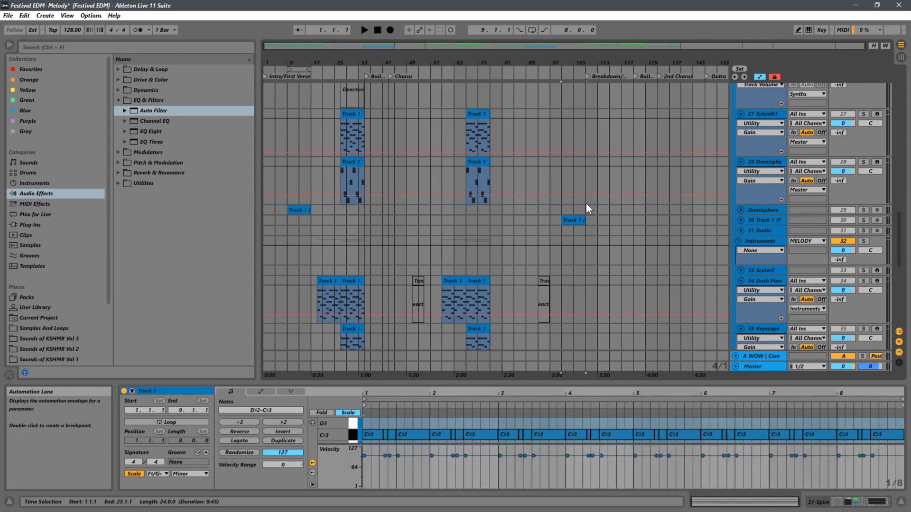
Step: Select bars 101 to 109 on the DRUMS group and play the pasted section
scroll(585, 202, up, 8)
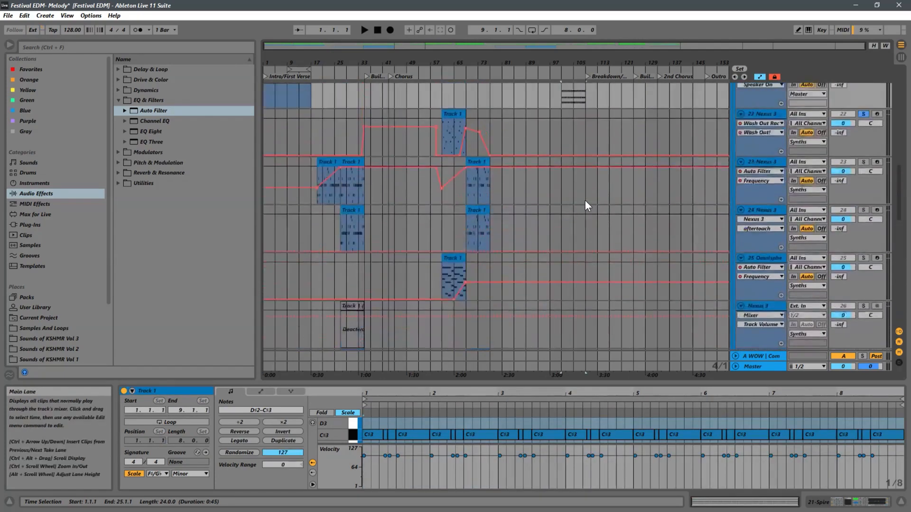
scroll(584, 200, up, 10)
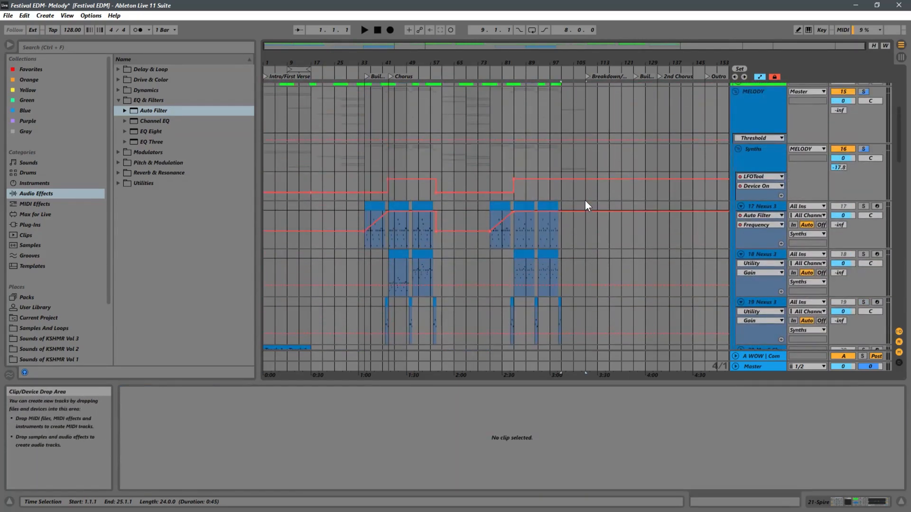
scroll(585, 200, up, 3)
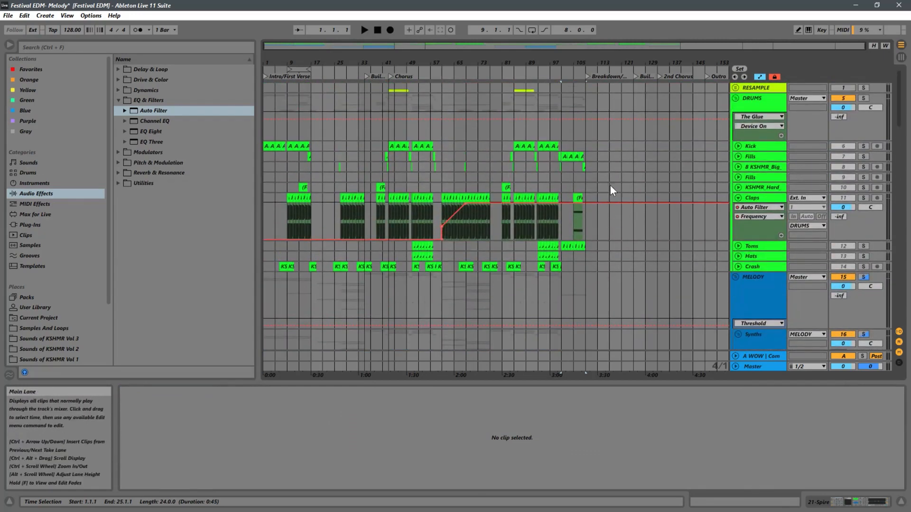
drag(563, 93, 588, 94)
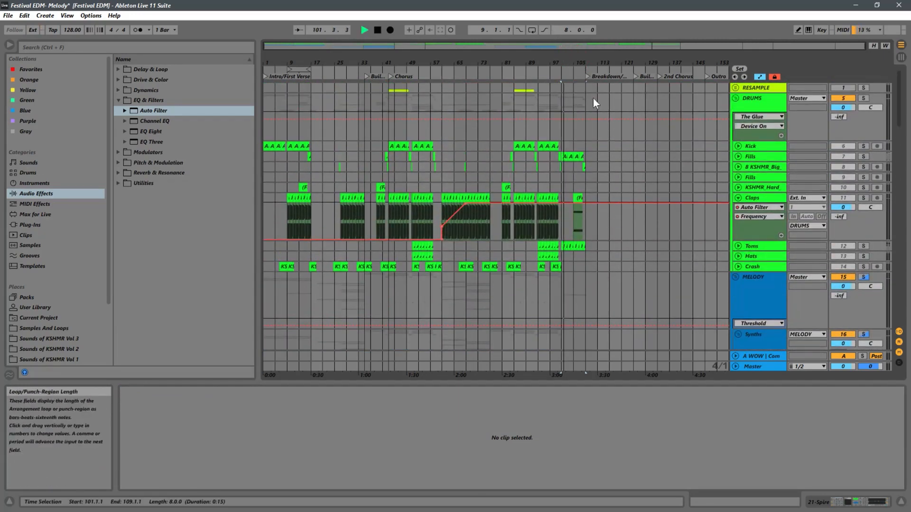
Step: Undo the recent edits back to before the first-verse material was pasted at bar 101
key(ctrl+z)
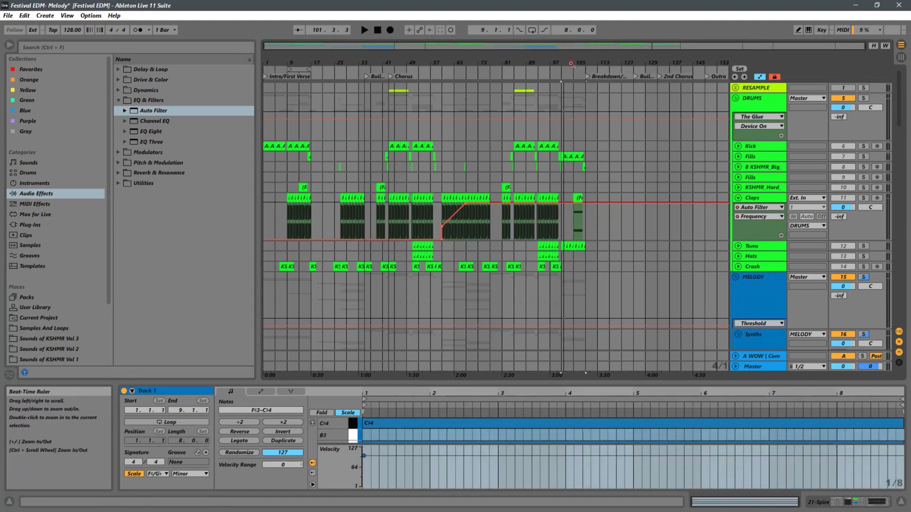
drag(572, 65, 435, 58)
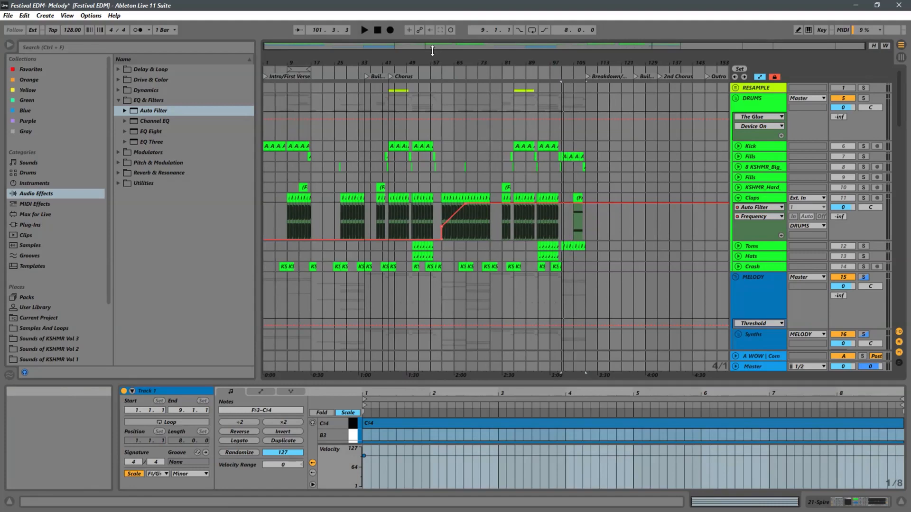
key(ctrl+z)
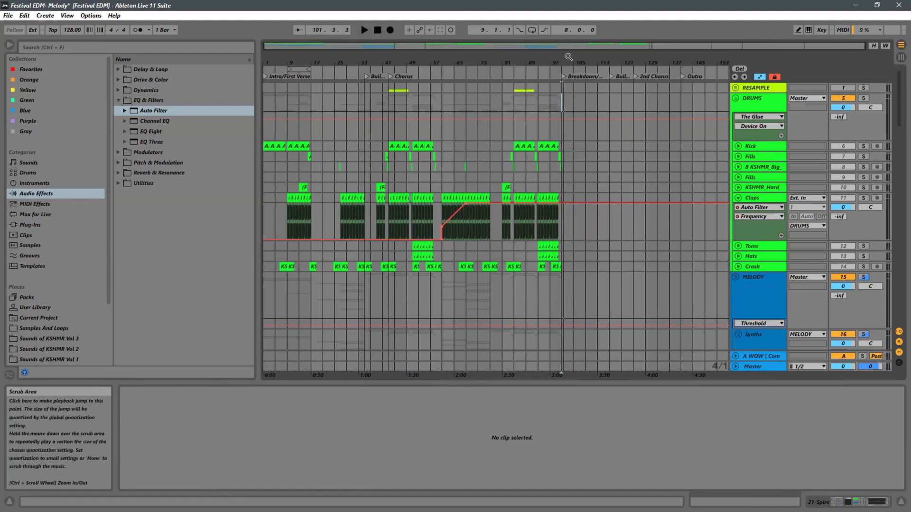
Step: Copy the looped time range from bar 9 to 17 and turn off Lock Envelopes
click(298, 68)
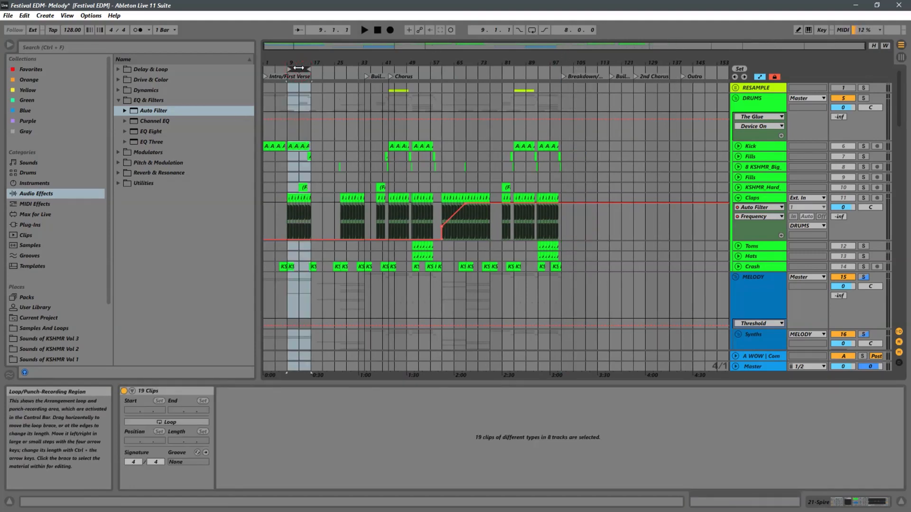
right_click(298, 68)
click(312, 96)
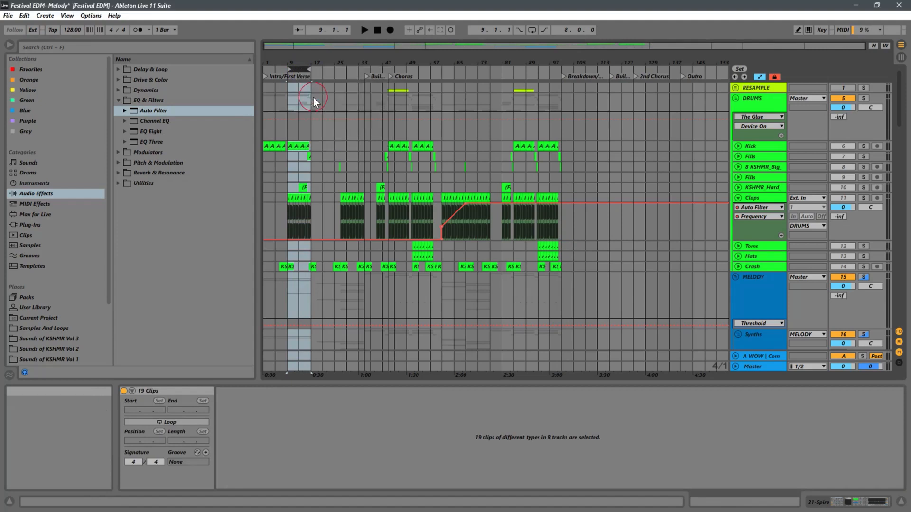
drag(563, 62, 567, 67)
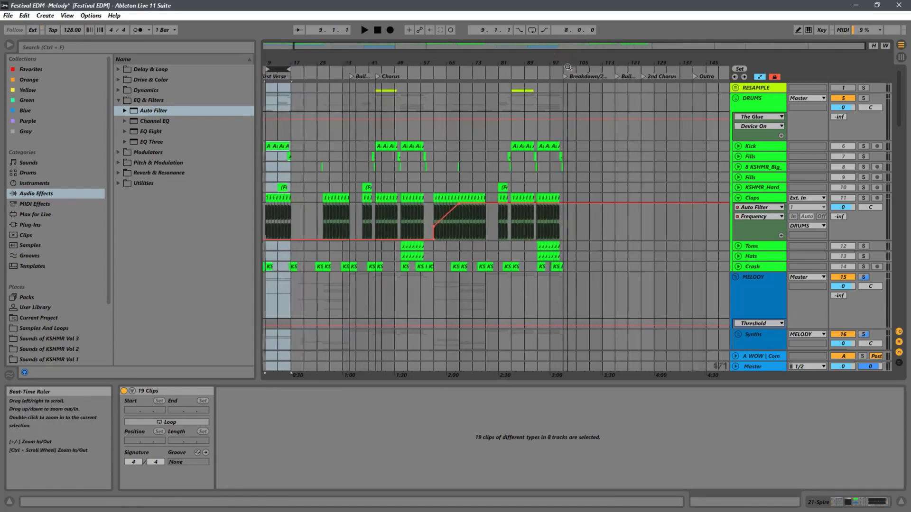
click(776, 79)
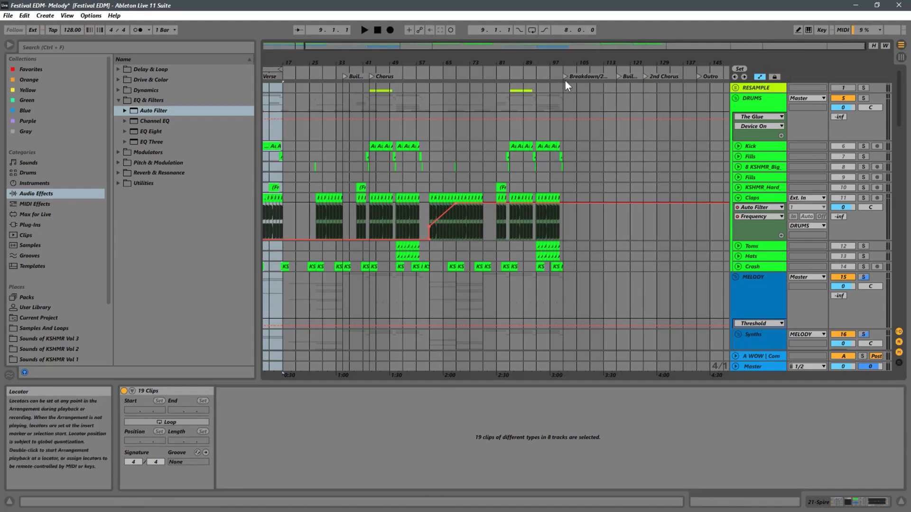
Step: Place the insert marker at bar 101 on the RESAMPLE group and unfold the group
drag(573, 62, 532, 102)
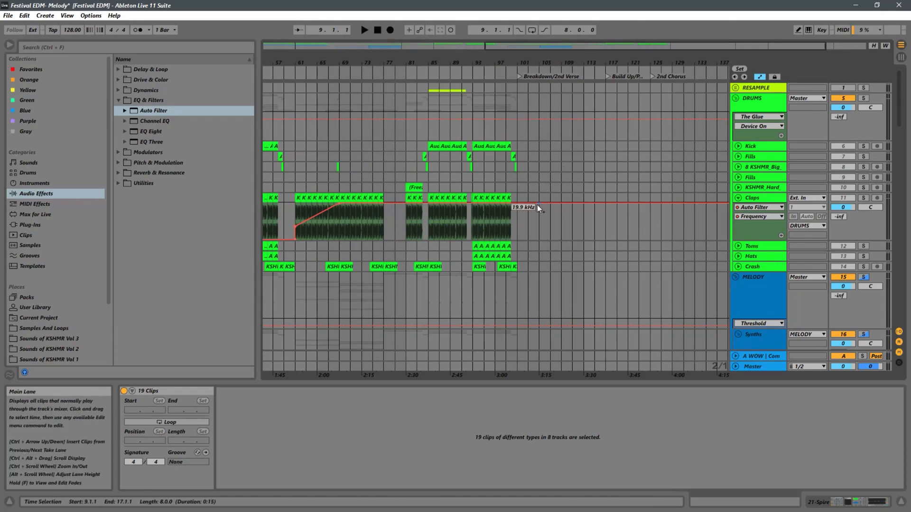
click(517, 98)
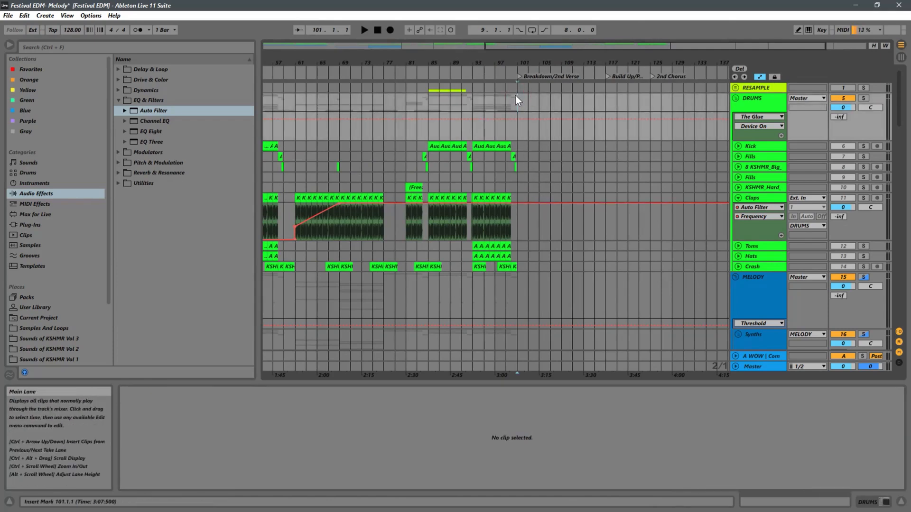
click(518, 88)
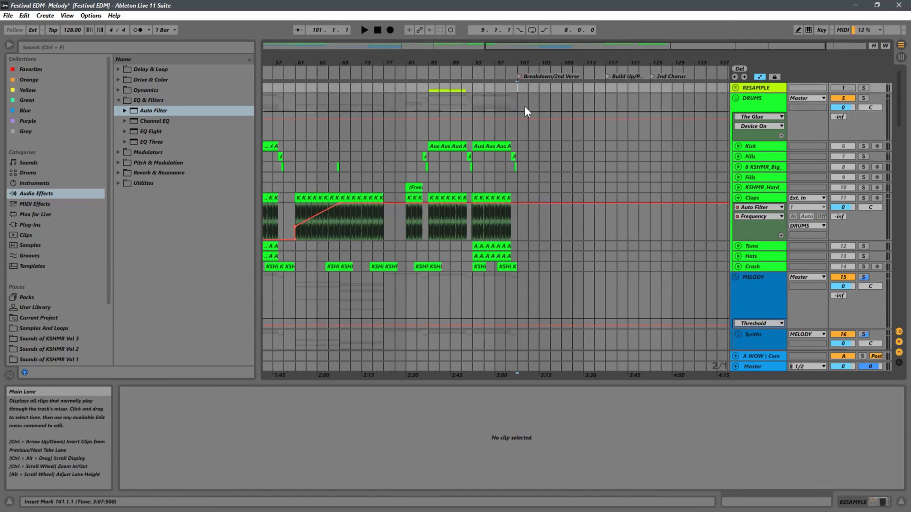
click(735, 88)
Step: Widen the grid to 1/8 and place the insert marker on the Source track at the Breakdown/2nd Verse locator
drag(518, 62, 515, 110)
drag(508, 61, 513, 90)
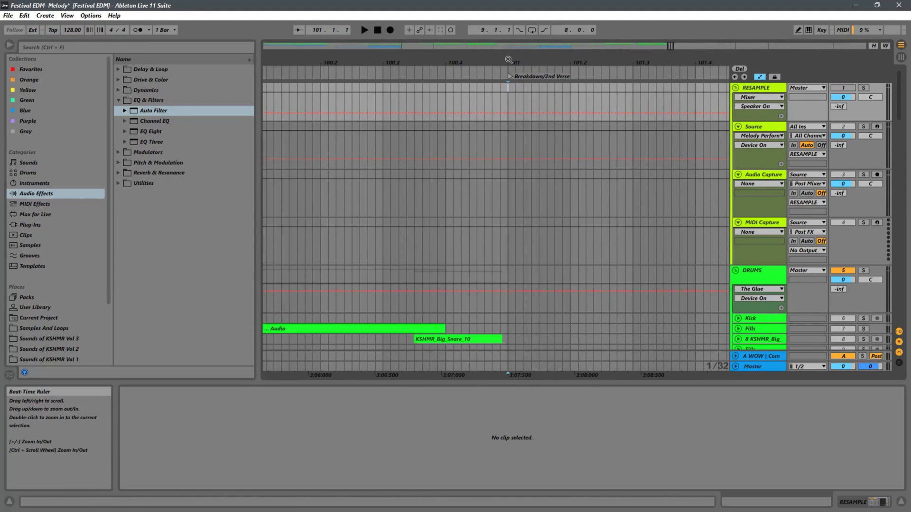
key(ctrl+2)
key(ctrl+2)
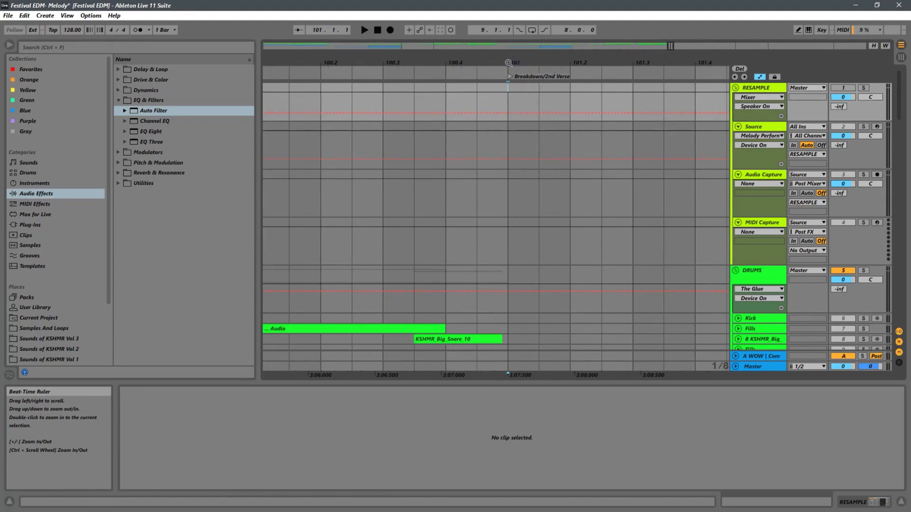
right_click(508, 70)
key(Escape)
drag(508, 63, 503, 32)
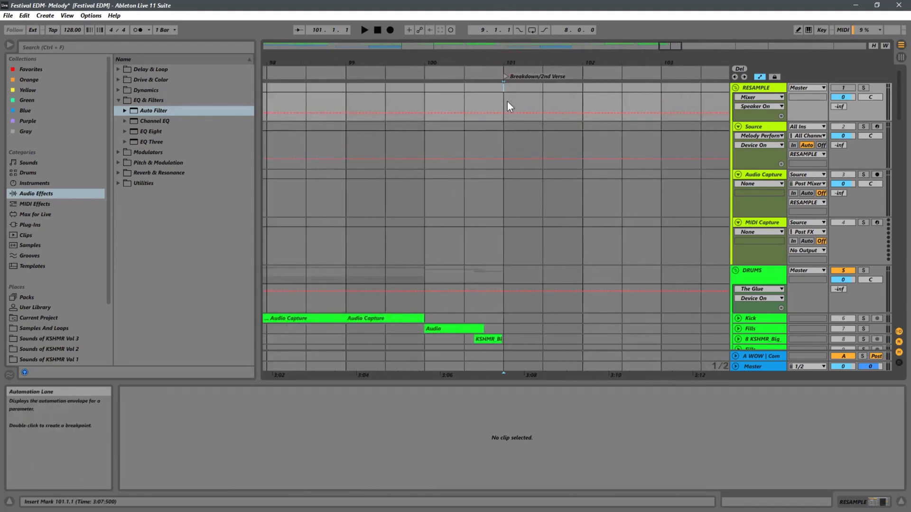
click(506, 76)
click(502, 147)
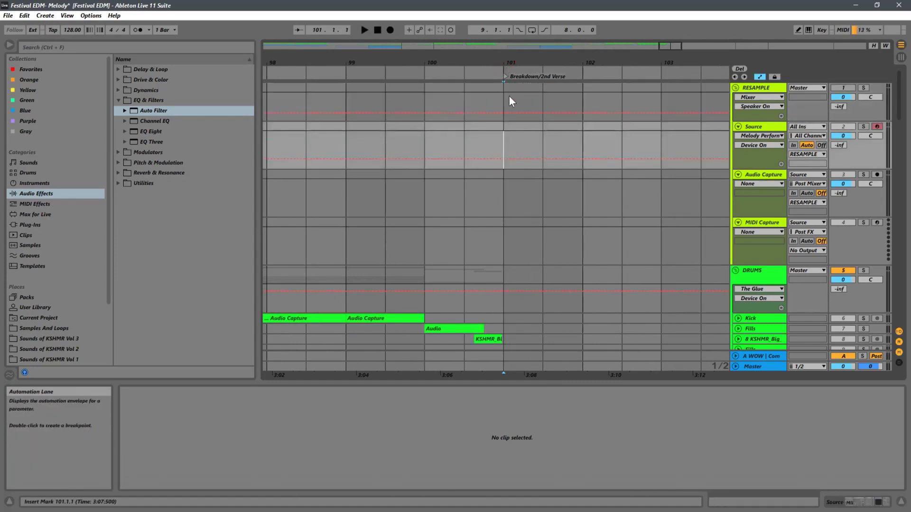
Step: Show the whole arrangement and copy the looped time range from bar 9 to 17 again
key(w)
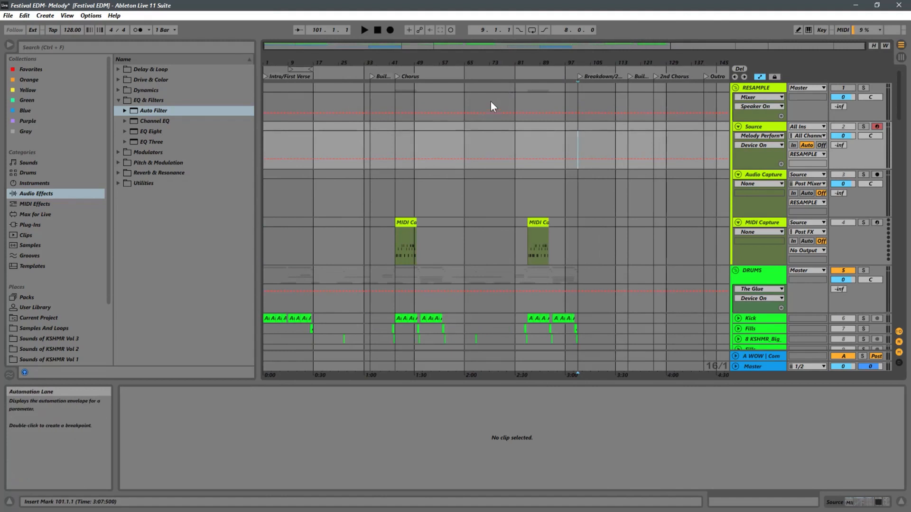
key(ctrl+1)
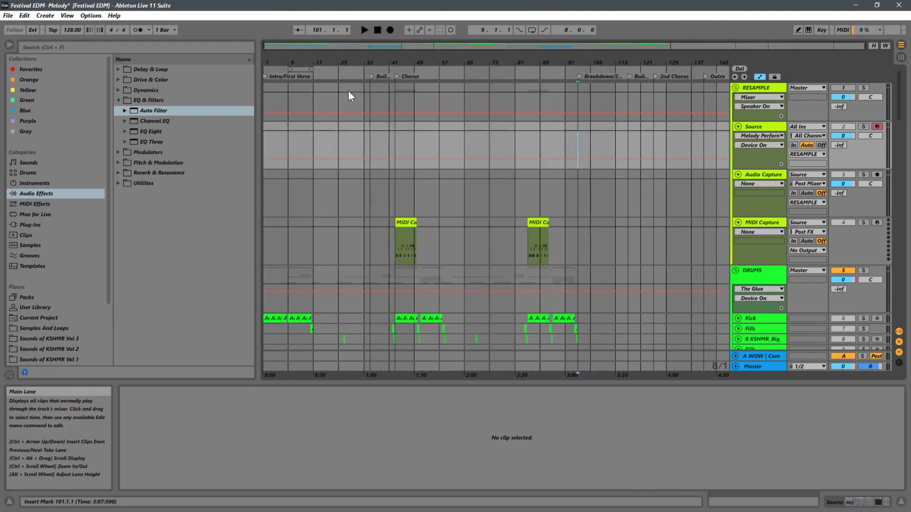
click(301, 70)
right_click(302, 70)
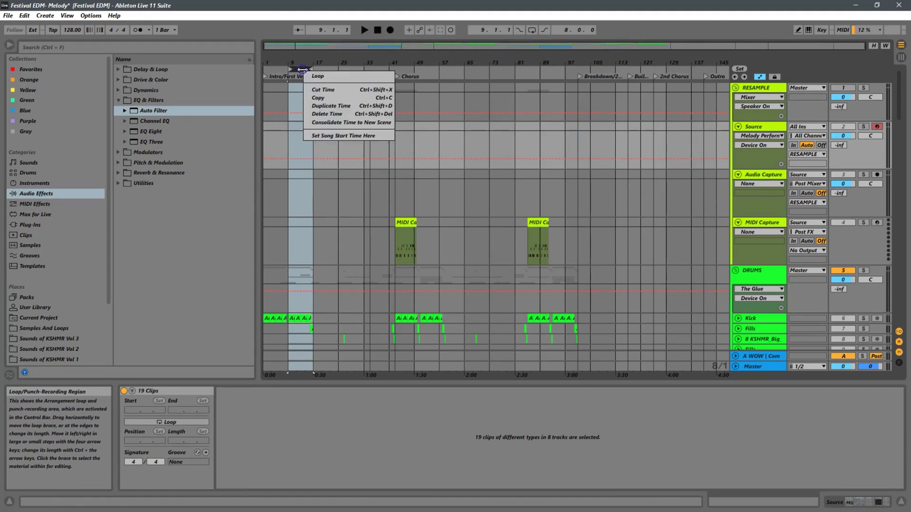
click(318, 98)
Step: Listen from bar 99 to the end of the second chorus
drag(581, 68, 498, 129)
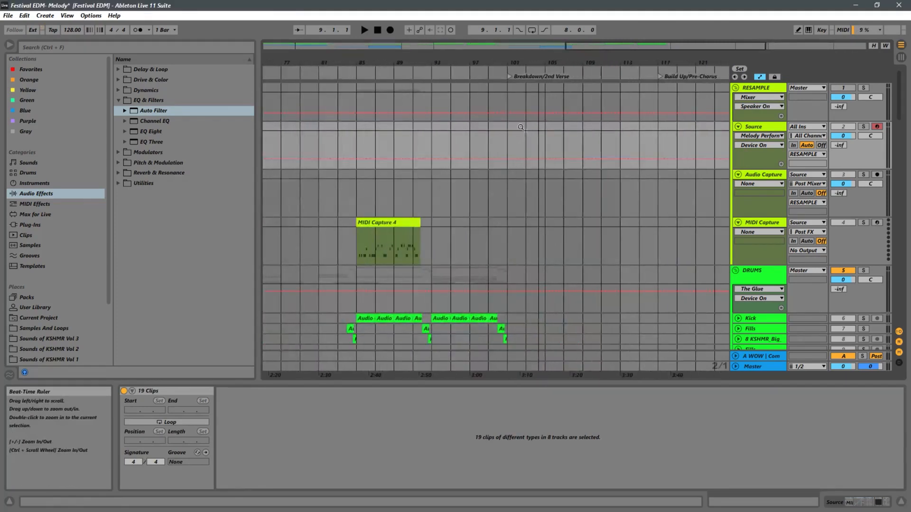
click(495, 133)
key(space)
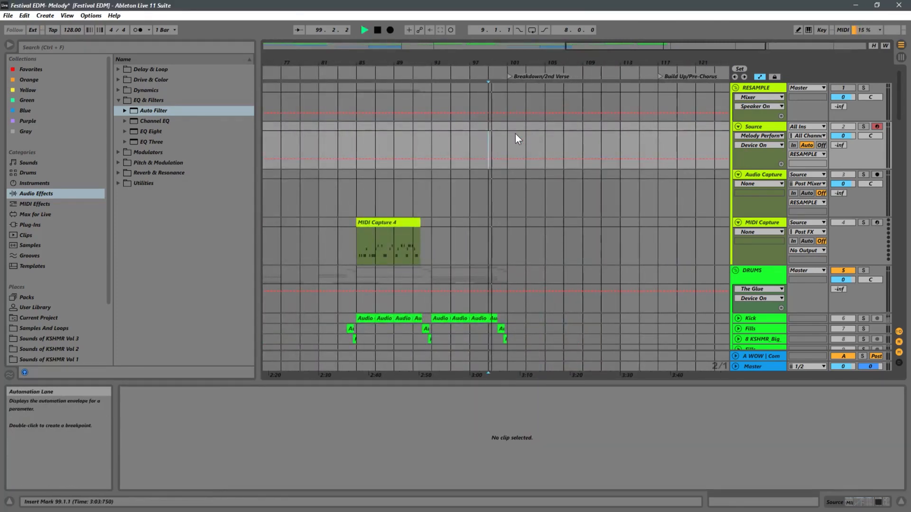
key(space)
Step: Paste the copied time at bar 101, at the start of the Breakdown/2nd Verse section
click(509, 101)
right_click(508, 60)
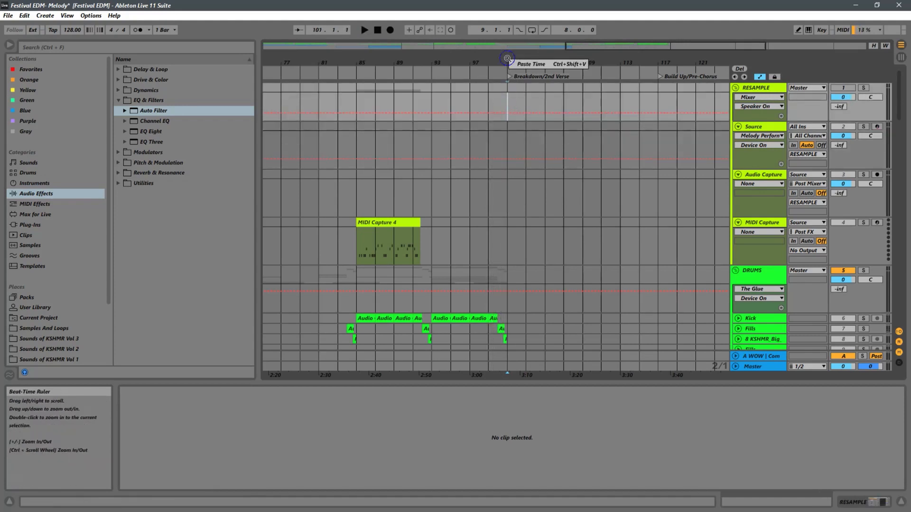
click(516, 64)
Step: Play into the newly pasted section while examining its tracks
scroll(499, 119, down, 5)
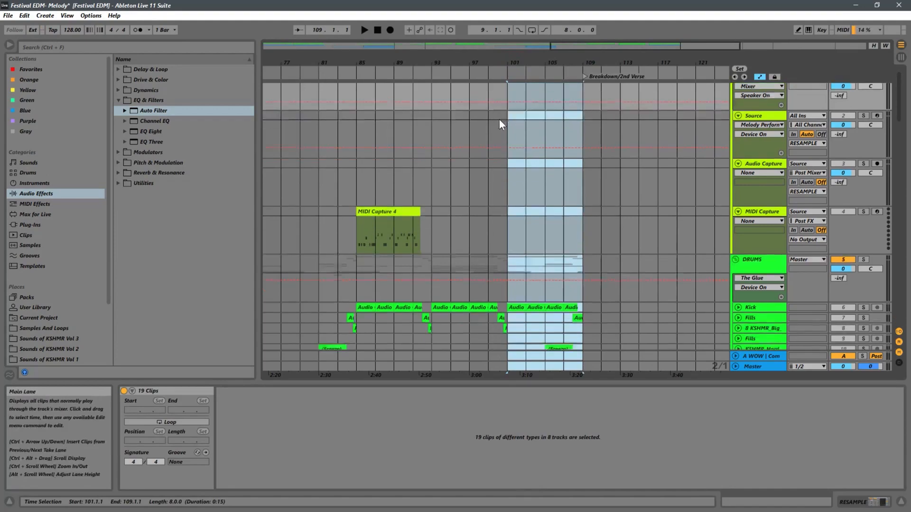
click(500, 151)
key(space)
scroll(694, 166, down, 5)
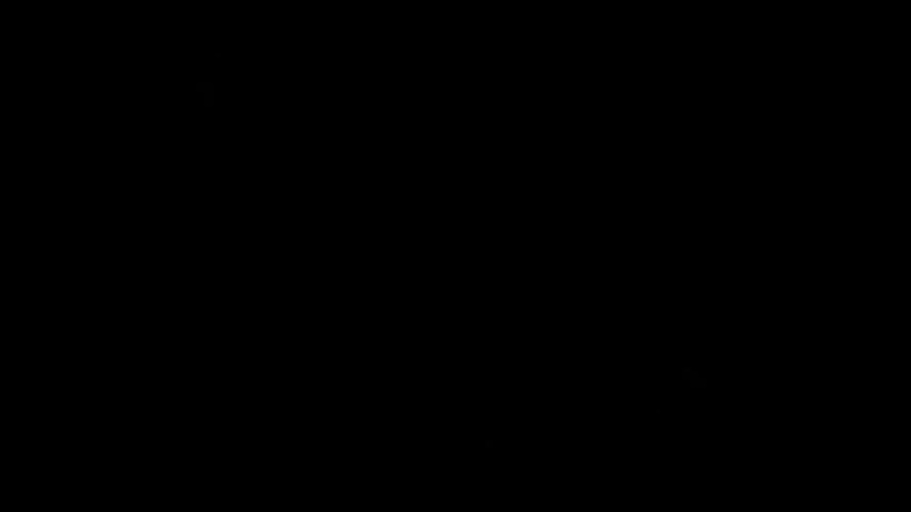